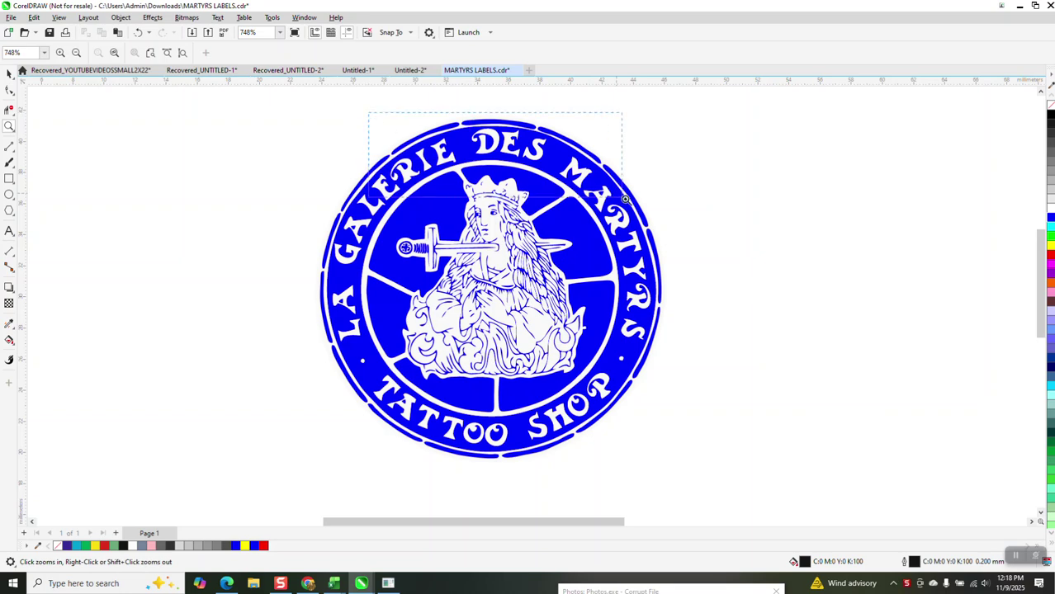
- Examine the ring of separate dashes around the outer edge of the blue emblem
scroll(607, 255, down, 2)
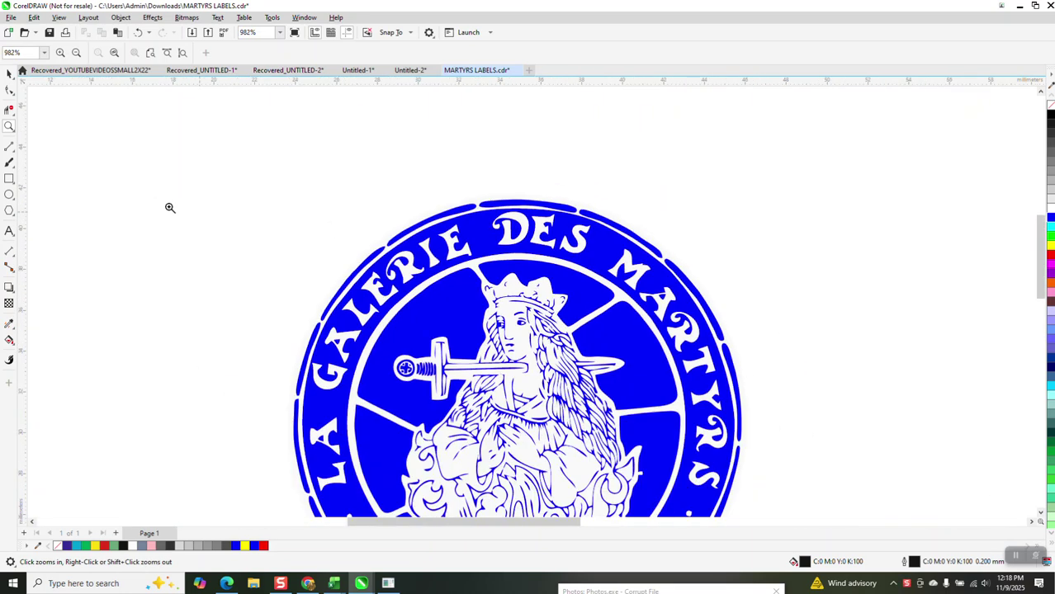
click(9, 72)
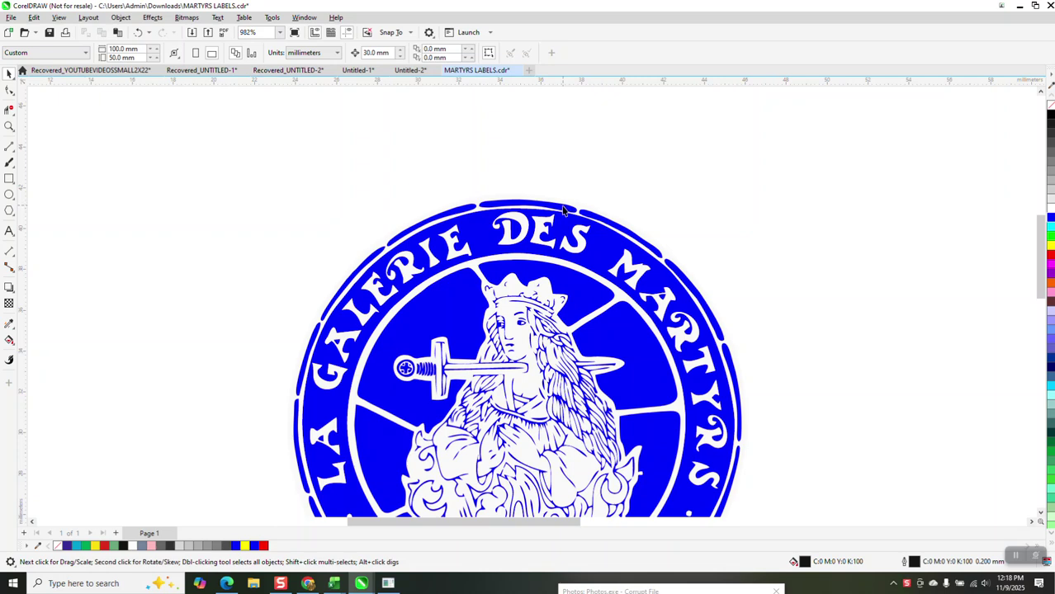
key(z)
drag(330, 217, 577, 320)
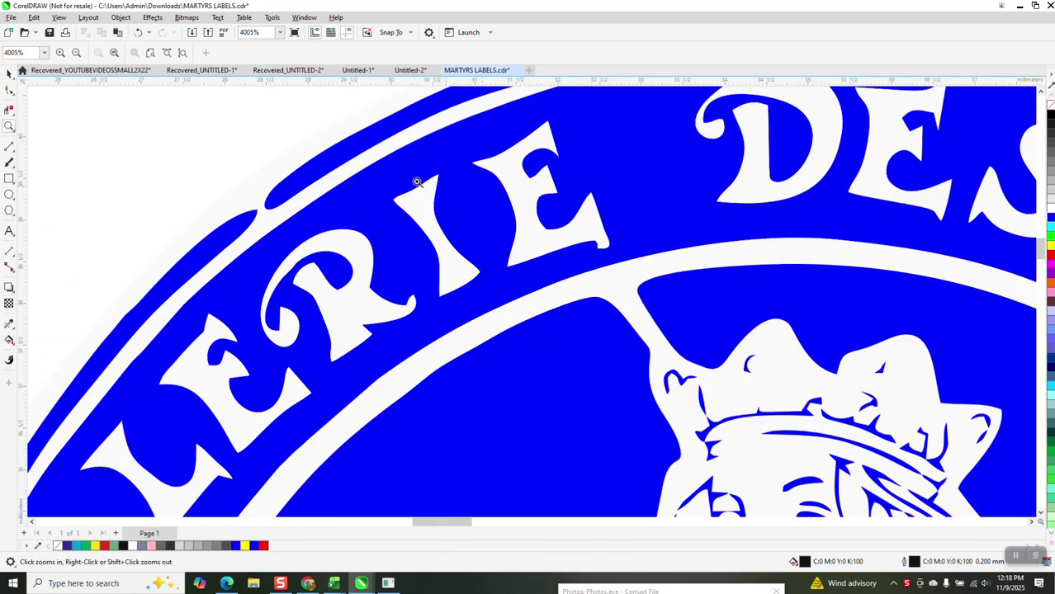
scroll(414, 175, down, 2)
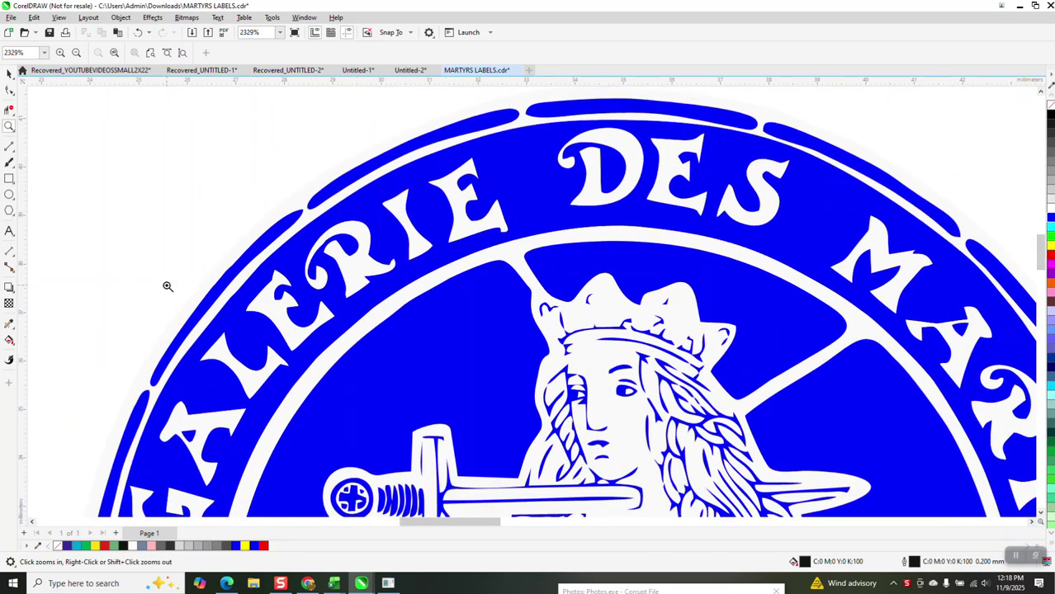
scroll(182, 284, down, 1)
scroll(267, 239, down, 3)
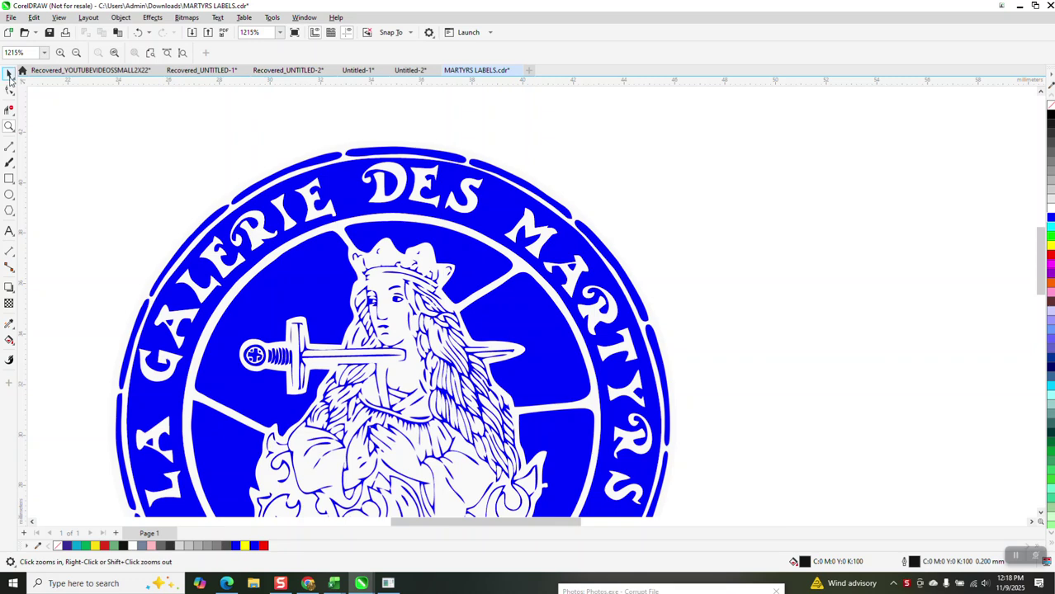
click(9, 73)
scroll(707, 220, down, 2)
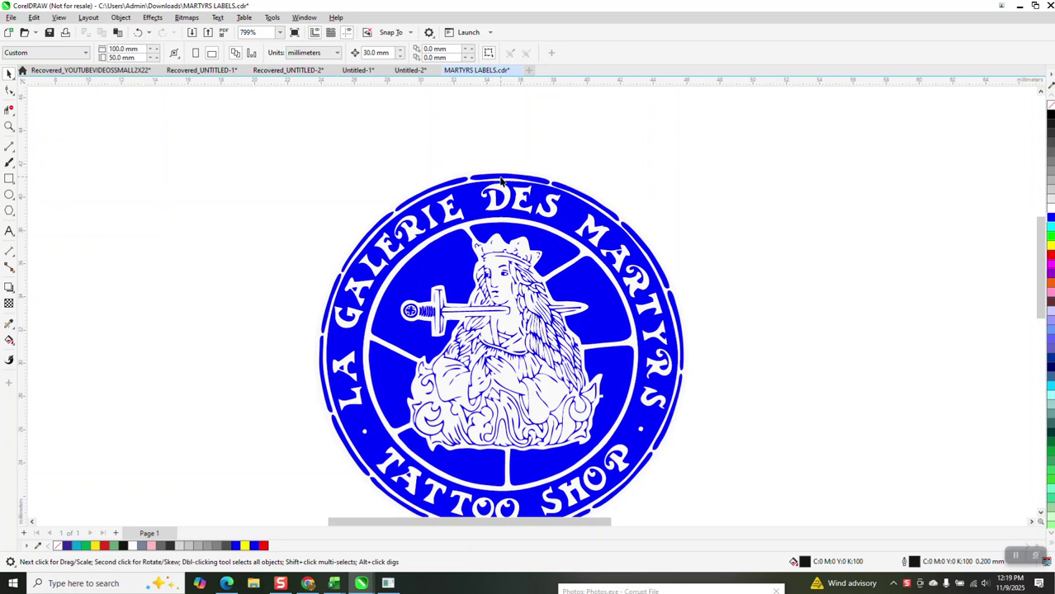
- Move the four dashes on the upper-right part of the emblem's outer ring into the empty area to its right
drag(506, 180, 904, 173)
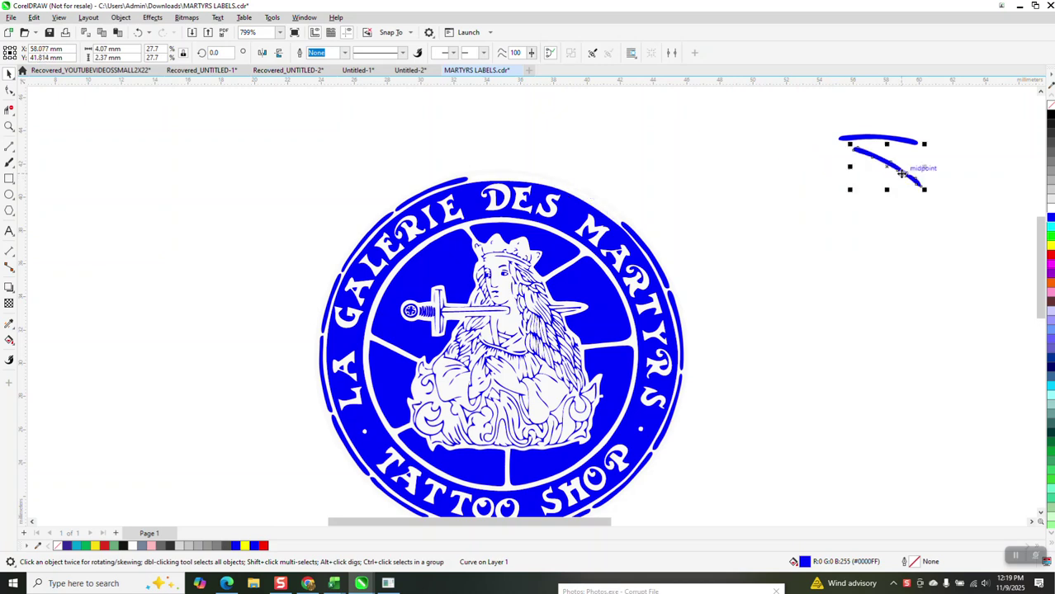
click(904, 173)
drag(650, 260, 829, 229)
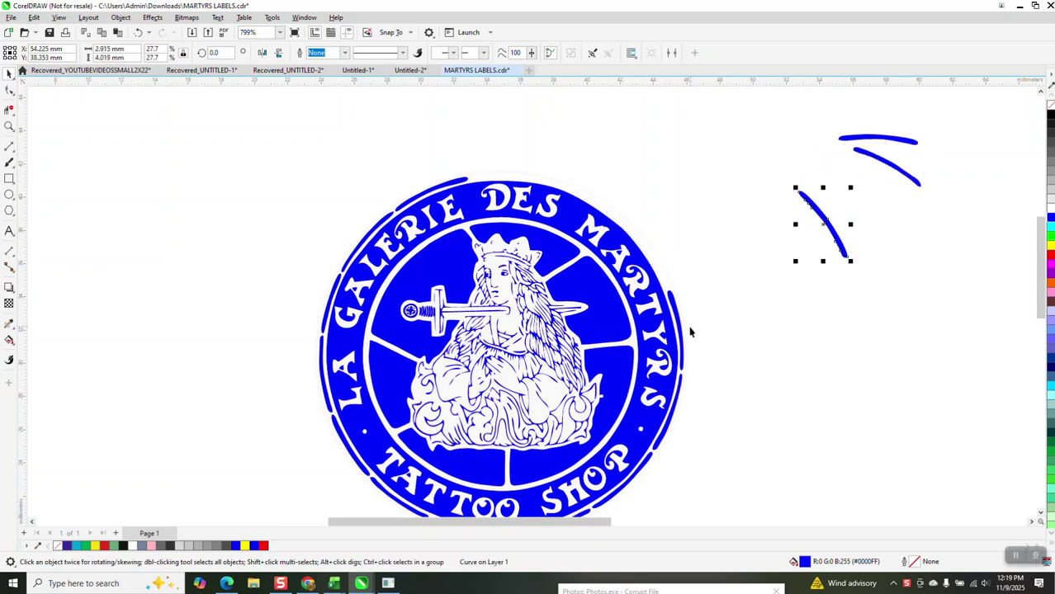
drag(681, 330, 905, 308)
- Shift the five dashes along the left side of the emblem's outer ring 30 mm to the right, one by one
click(423, 196)
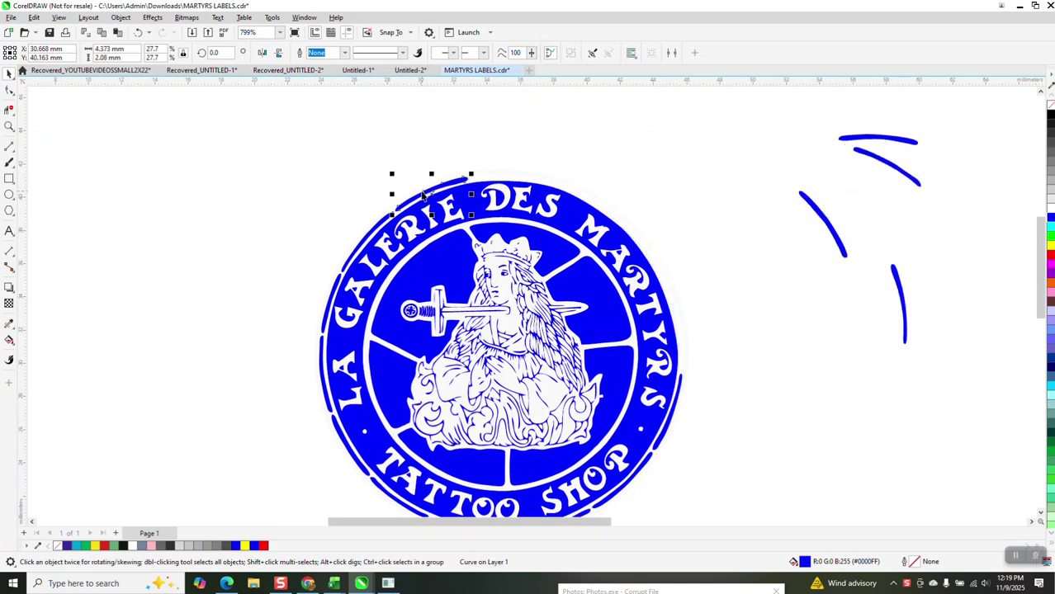
key(Right)
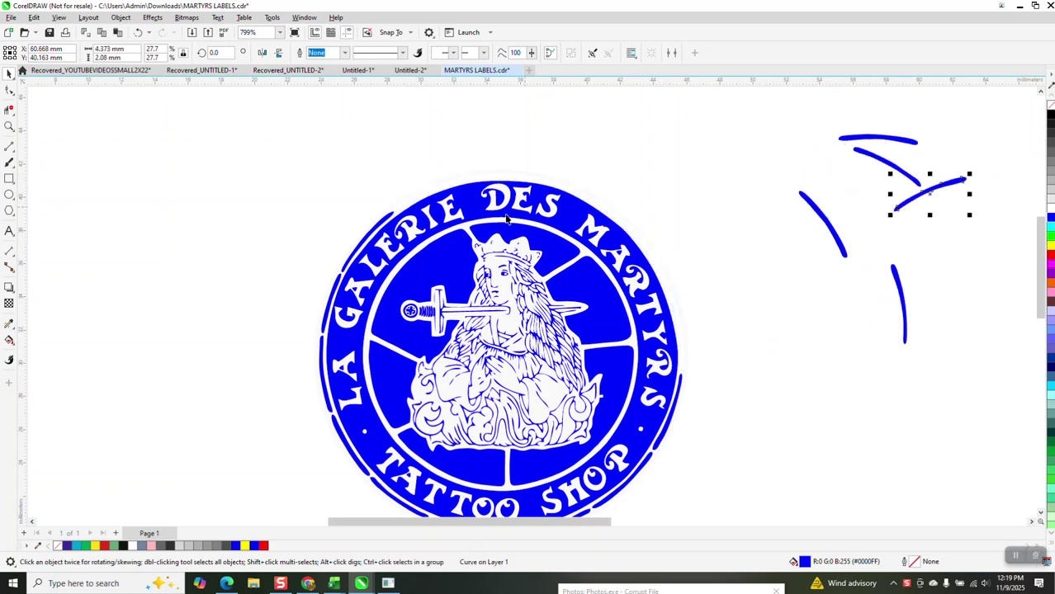
click(374, 234)
key(Right)
click(331, 309)
key(Right)
click(323, 364)
key(Right)
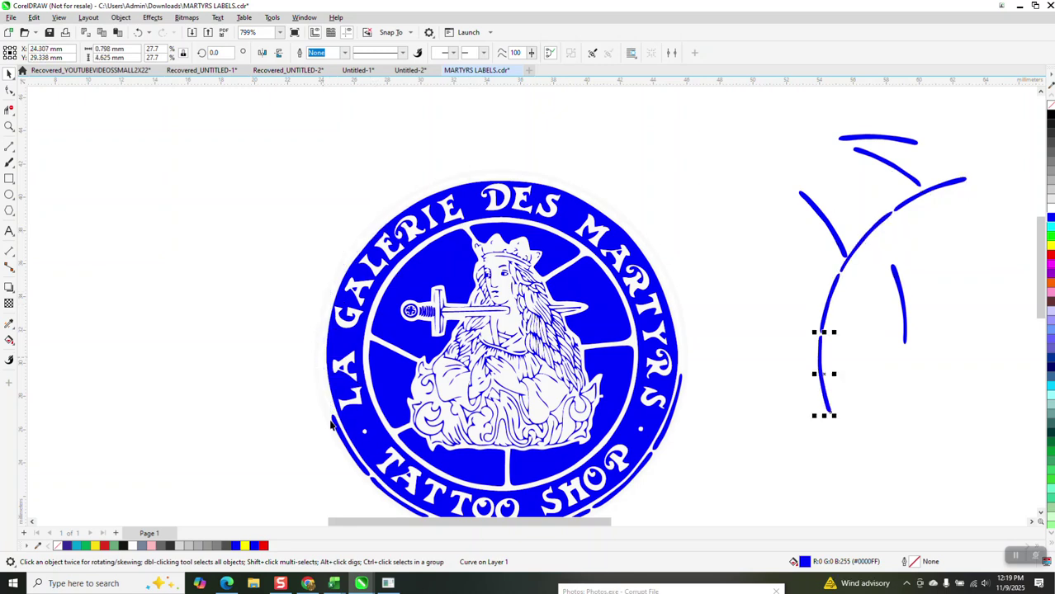
click(345, 444)
key(Right)
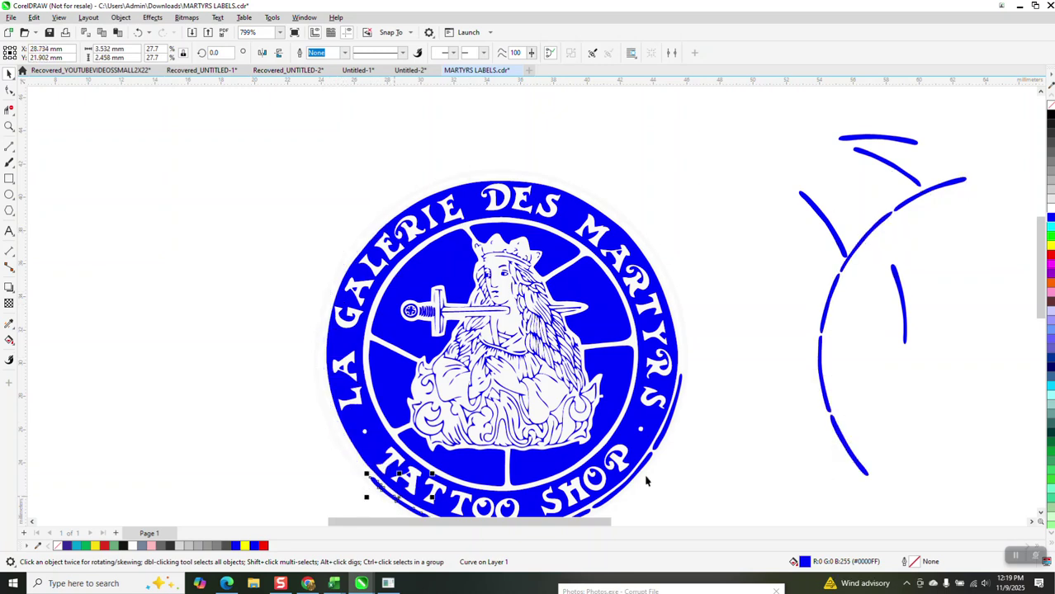
- Shift the five remaining dashes around the bottom and lower right of the outer ring 30 mm to the right, clear of the emblem
click(394, 501)
key(Right)
click(674, 423)
key(Right)
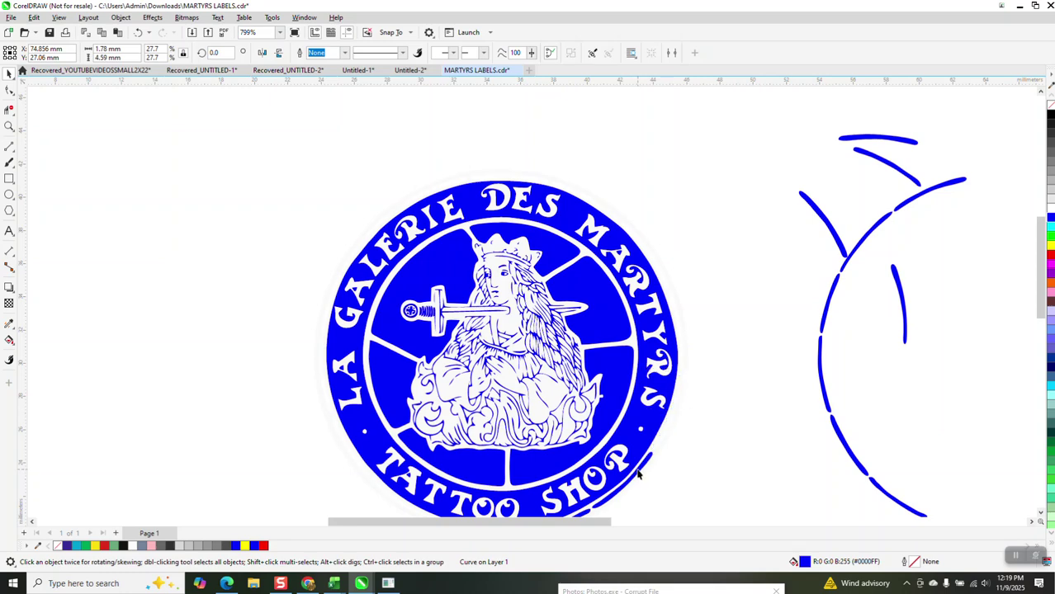
click(639, 474)
scroll(638, 474, down, 2)
key(Right)
click(568, 473)
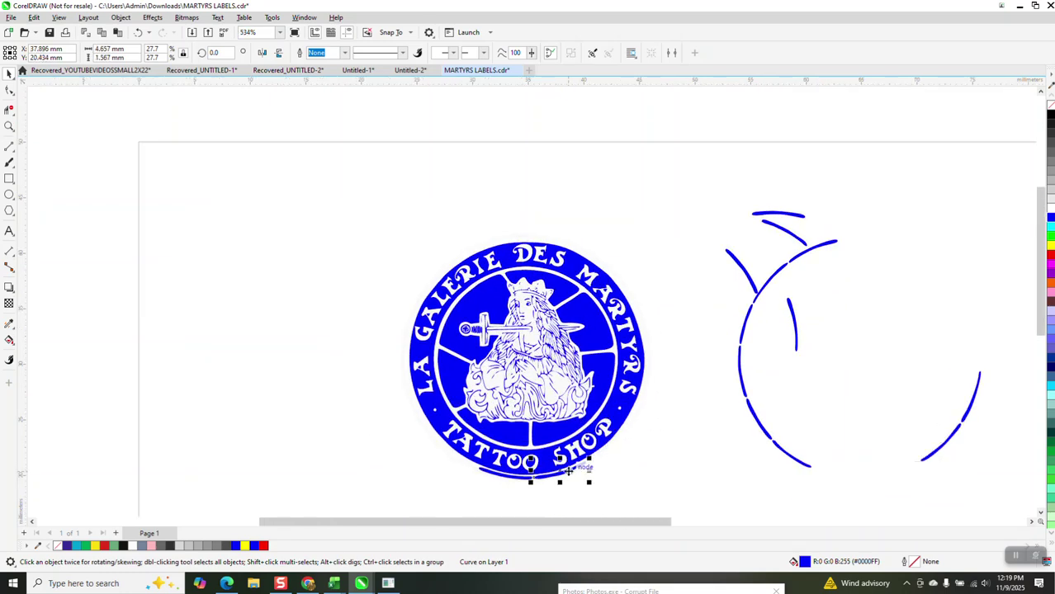
key(Right)
click(521, 478)
key(Right)
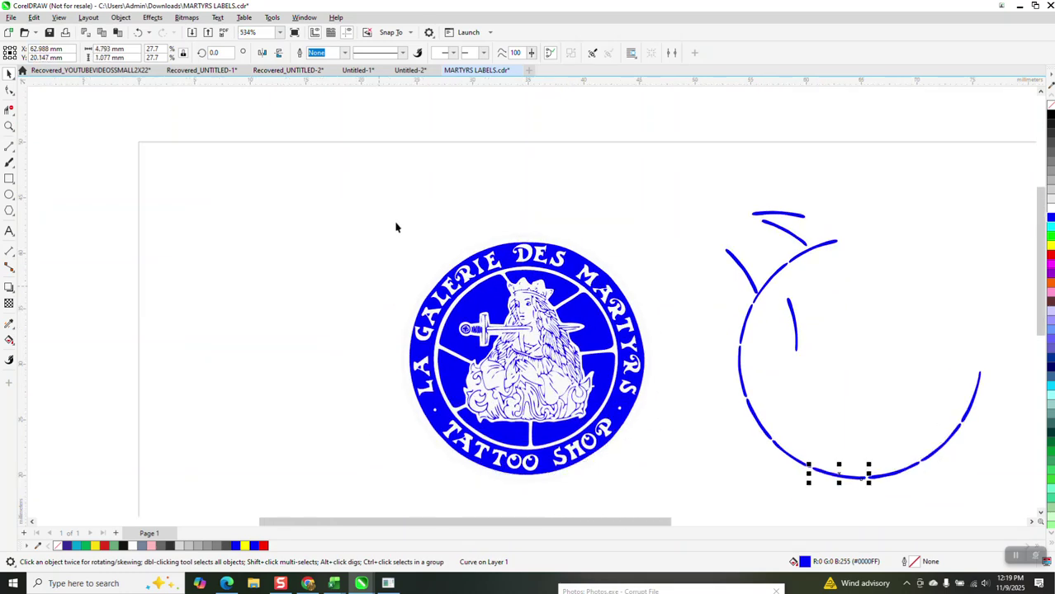
- Group all the objects that make up the emblem and shift the group slightly down the page
drag(395, 227, 691, 520)
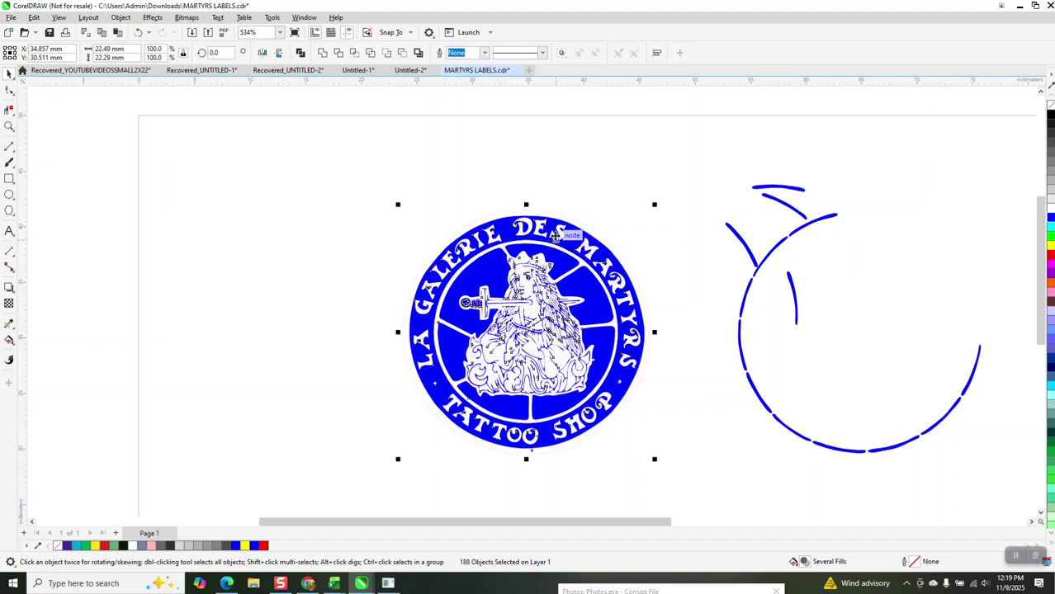
drag(336, 185, 684, 495)
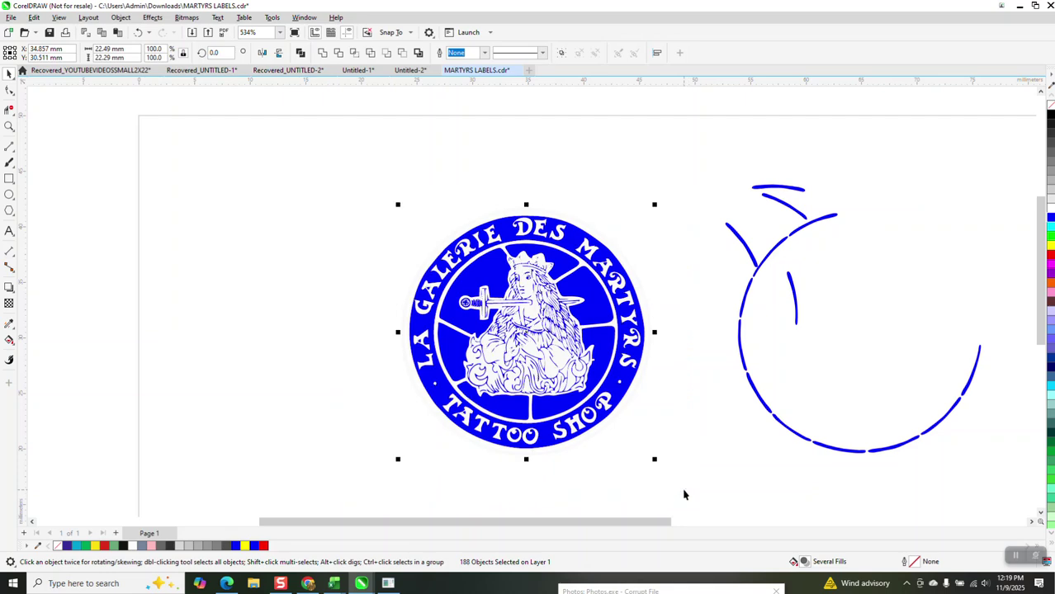
key(ctrl+g)
drag(509, 428, 534, 489)
- Move the detached dashes farther up and to the right, and centre the emblem group on the page
scroll(678, 489, down, 1)
drag(697, 218, 978, 481)
drag(829, 341, 937, 162)
click(524, 369)
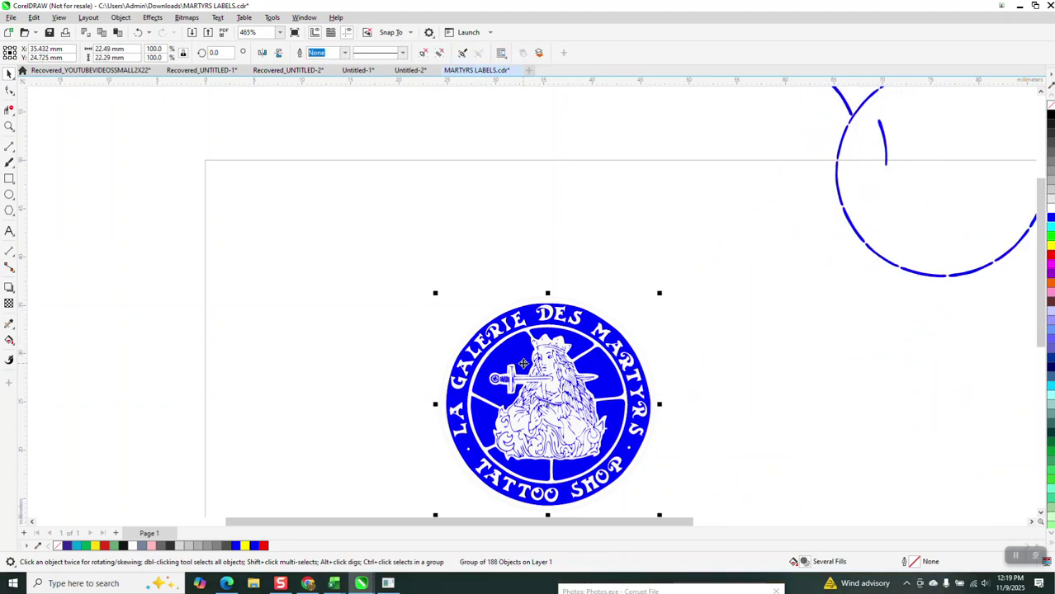
key(p)
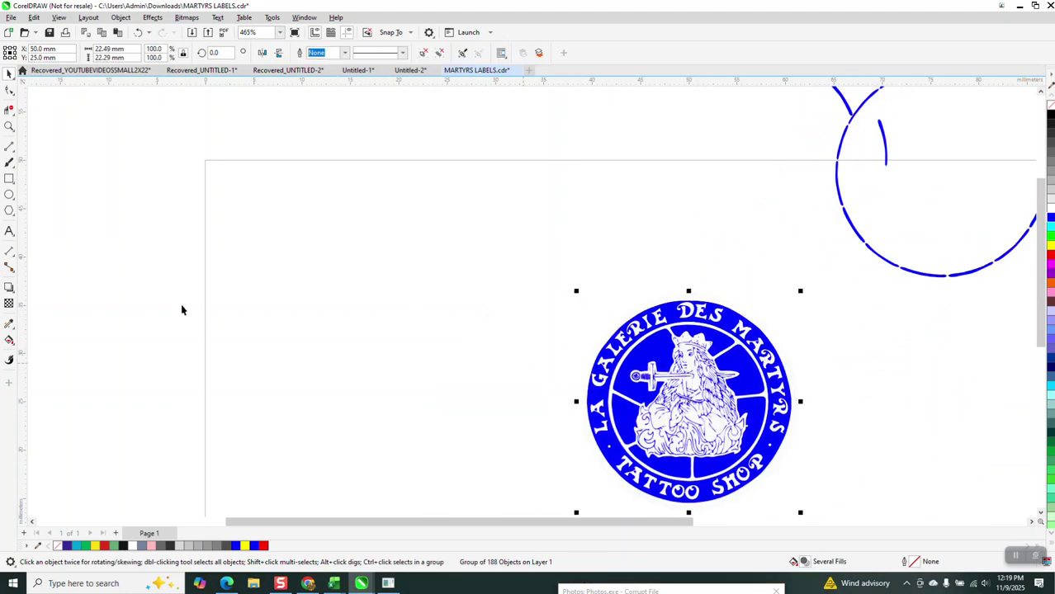
- Draw a vertical straight line about 25 mm long and centre it on the page, across the emblem
click(9, 127)
drag(542, 276, 836, 507)
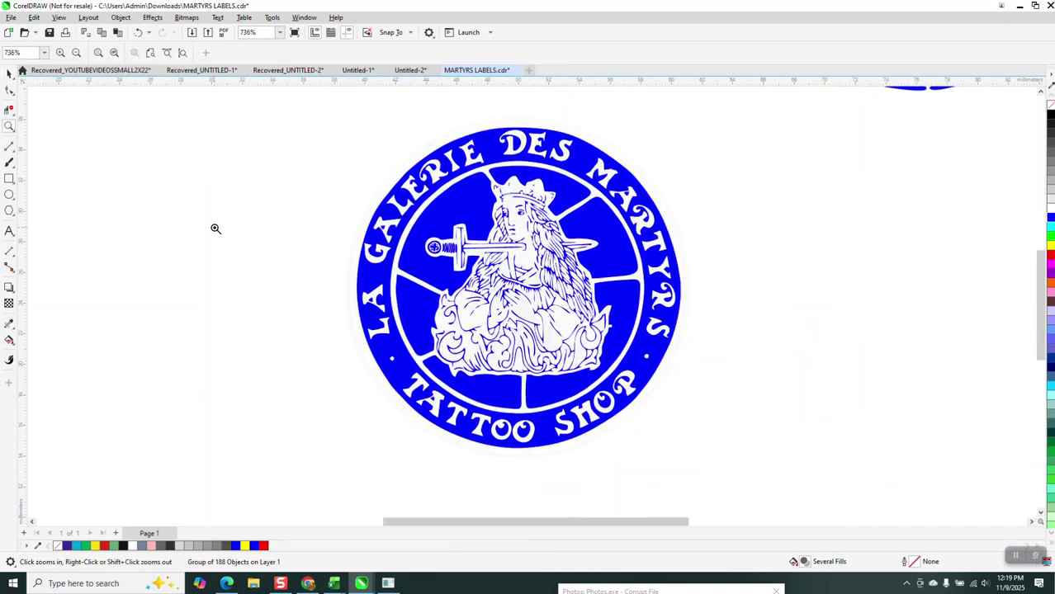
scroll(279, 285, down, 2)
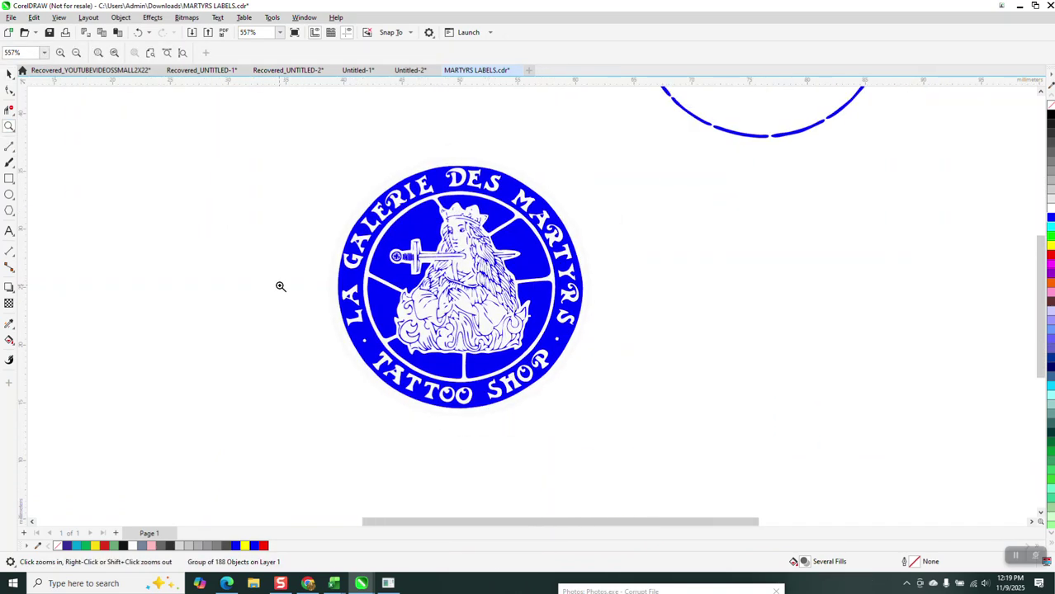
click(10, 148)
click(54, 159)
drag(309, 135, 310, 424)
key(p)
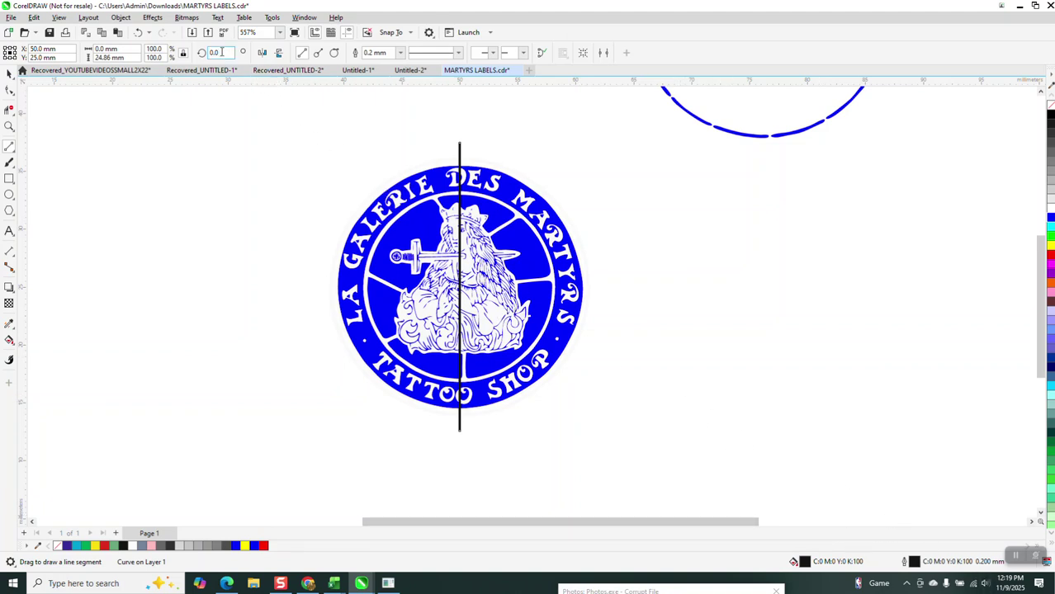
click(9, 74)
click(339, 162)
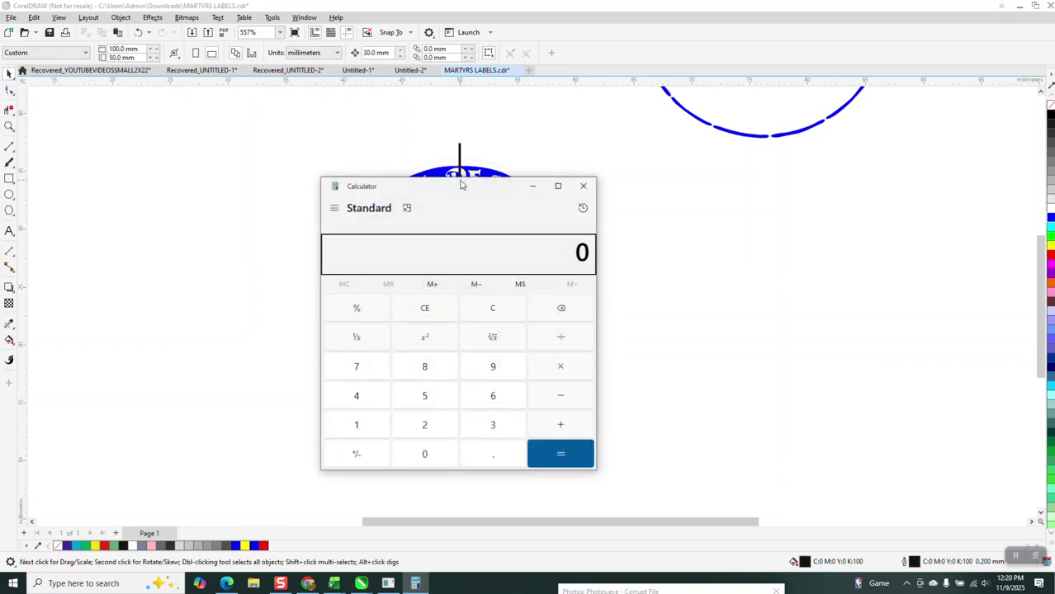
- Calculate 360 ÷ 14 in Calculator to get the angle between the ring's dashes, and close it
text(360 ÷ 14)
key(Return)
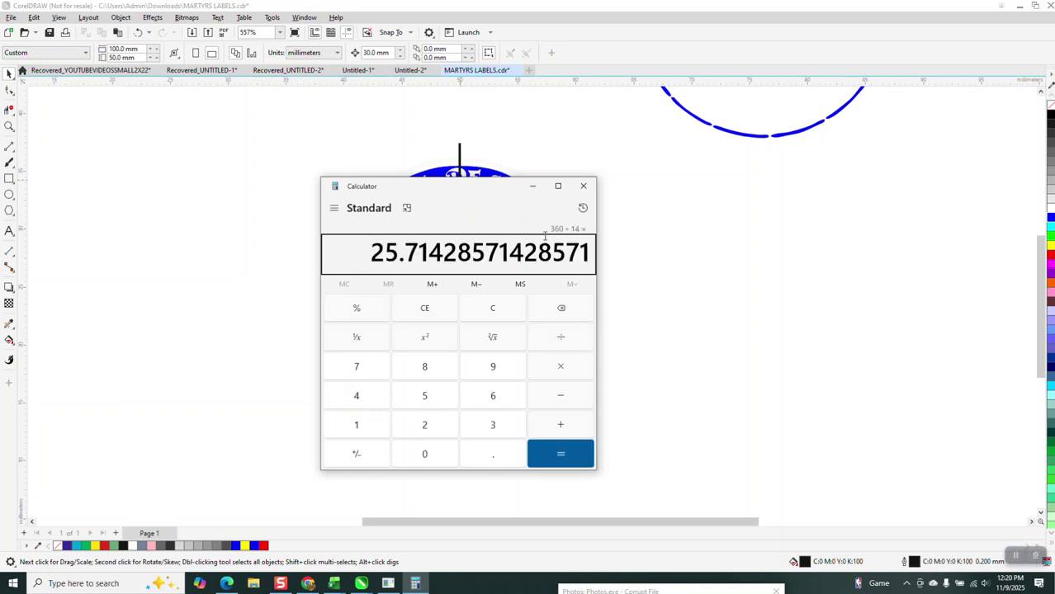
click(584, 190)
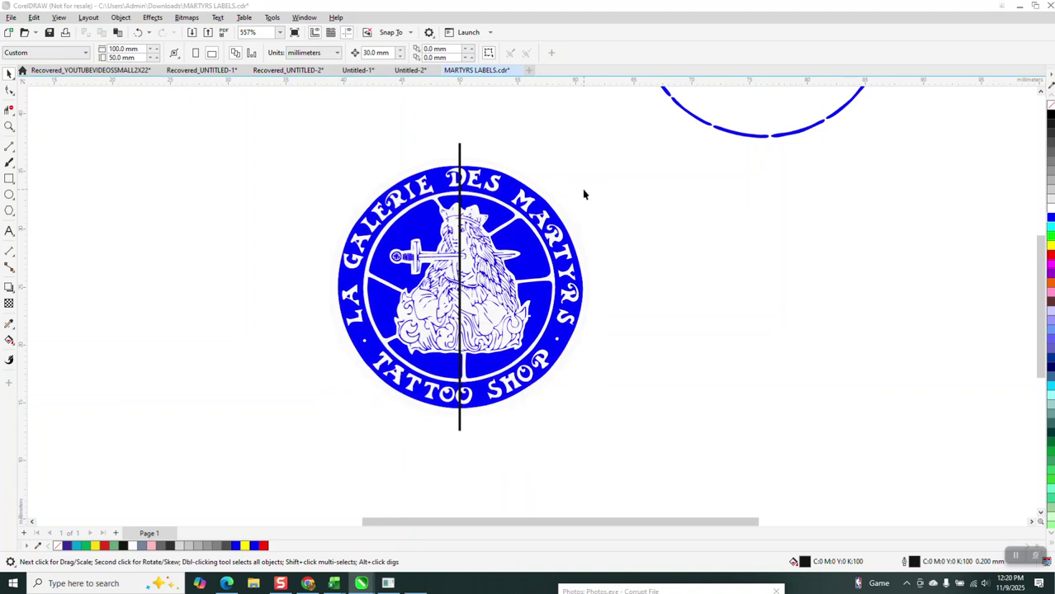
- Check the rounded angle by calculating 360 ÷ 25.71 in Calculator, and close it
key(XF86Calculator)
text(360)
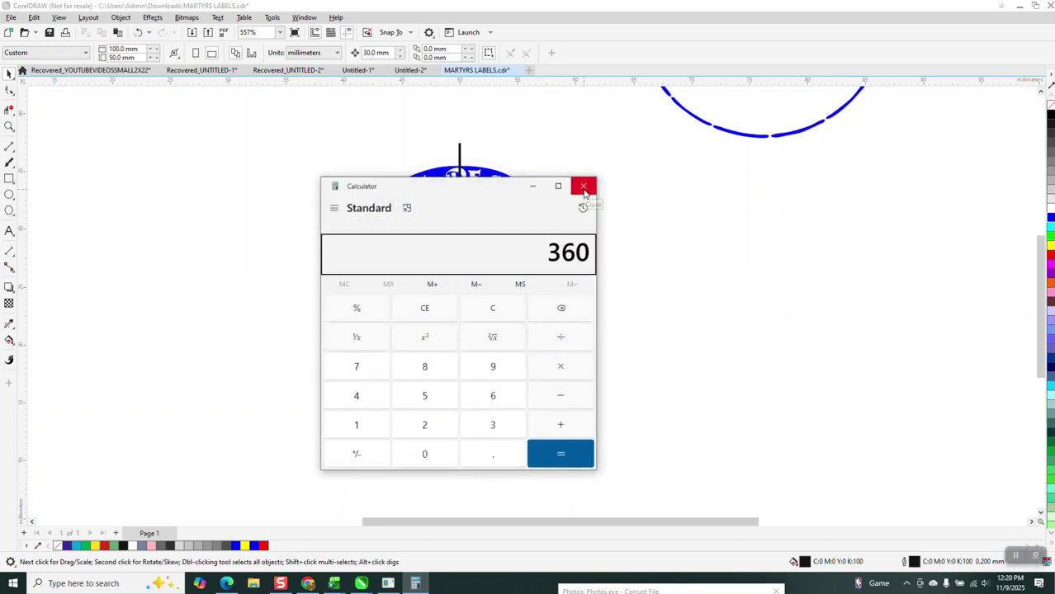
key(slash)
text(1)
key(BackSpace)
text(25.)
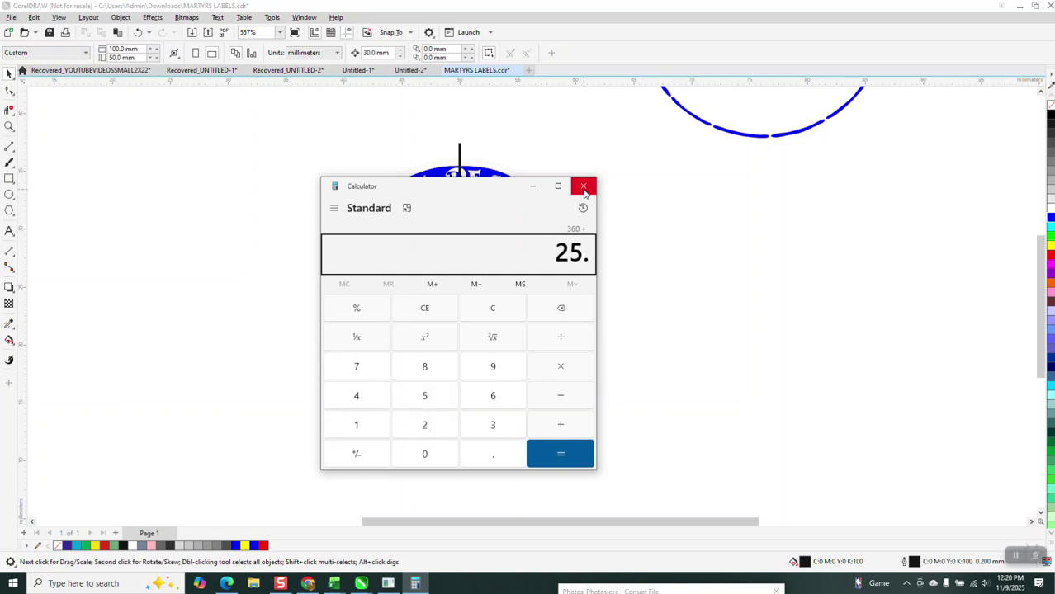
text(71)
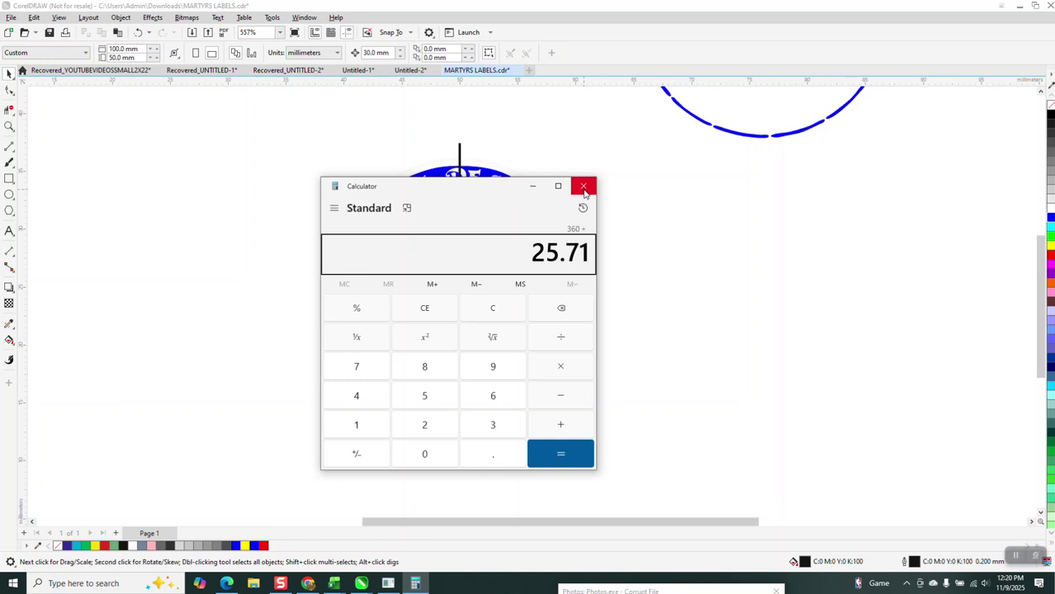
key(Return)
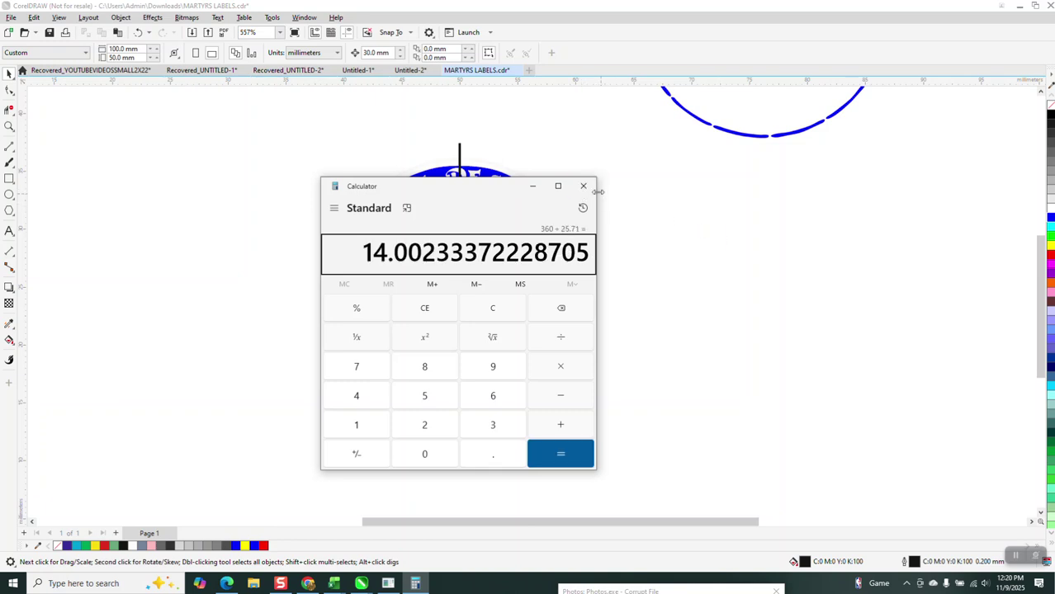
click(584, 189)
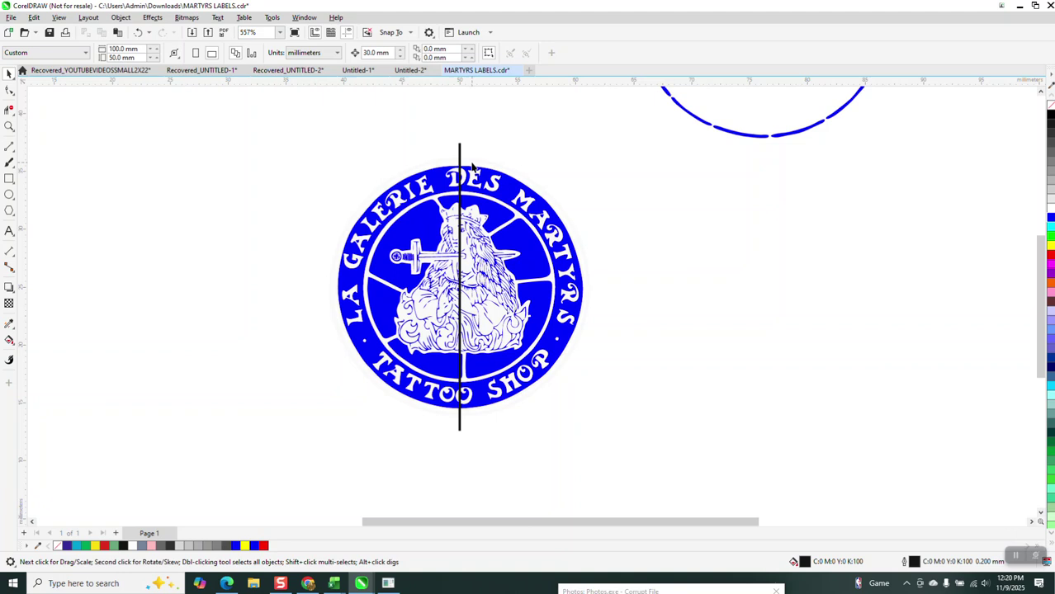
- Calculate half of the dash spacing angle, 25.71 ÷ 2, in Calculator and close it
key(XF86Calculator)
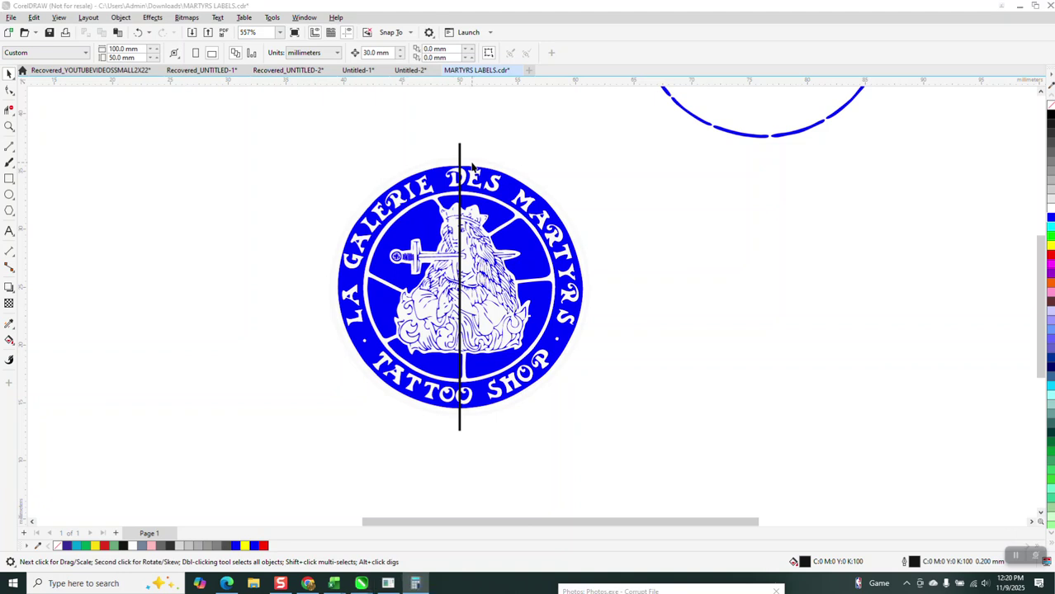
text(25.71)
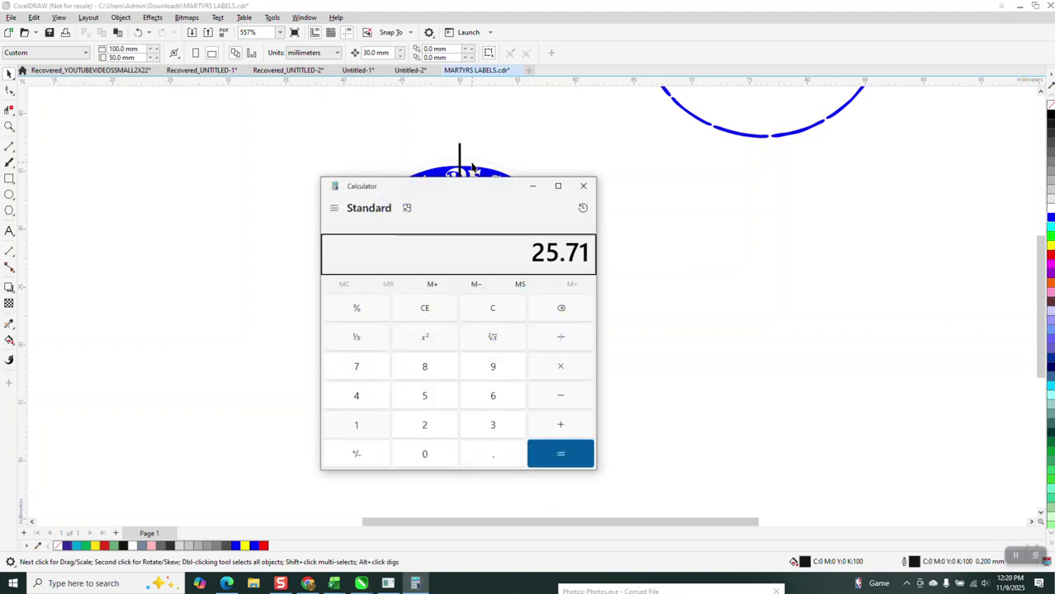
text(/2)
key(Return)
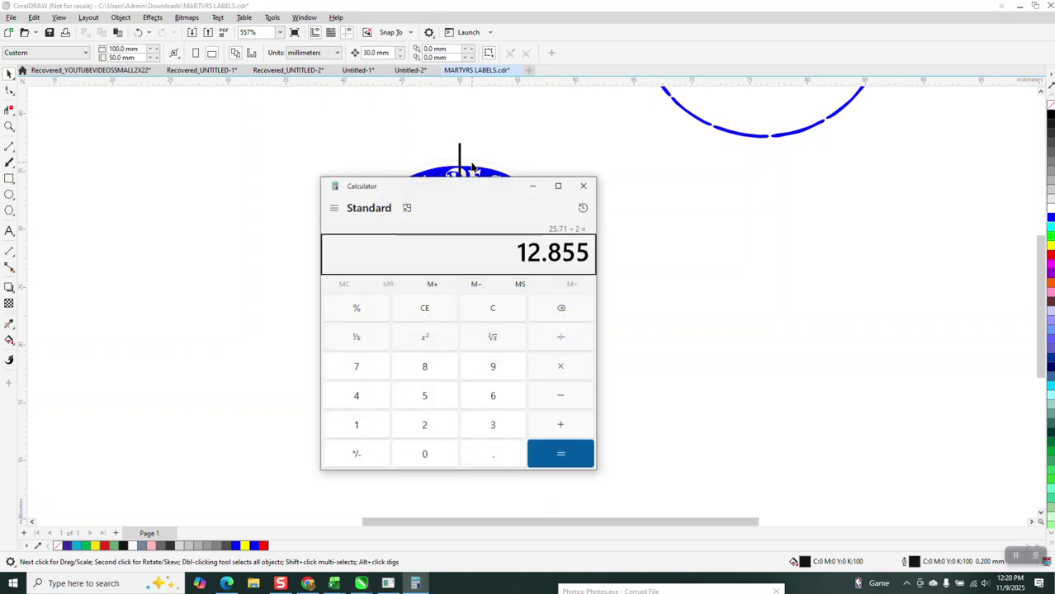
click(586, 186)
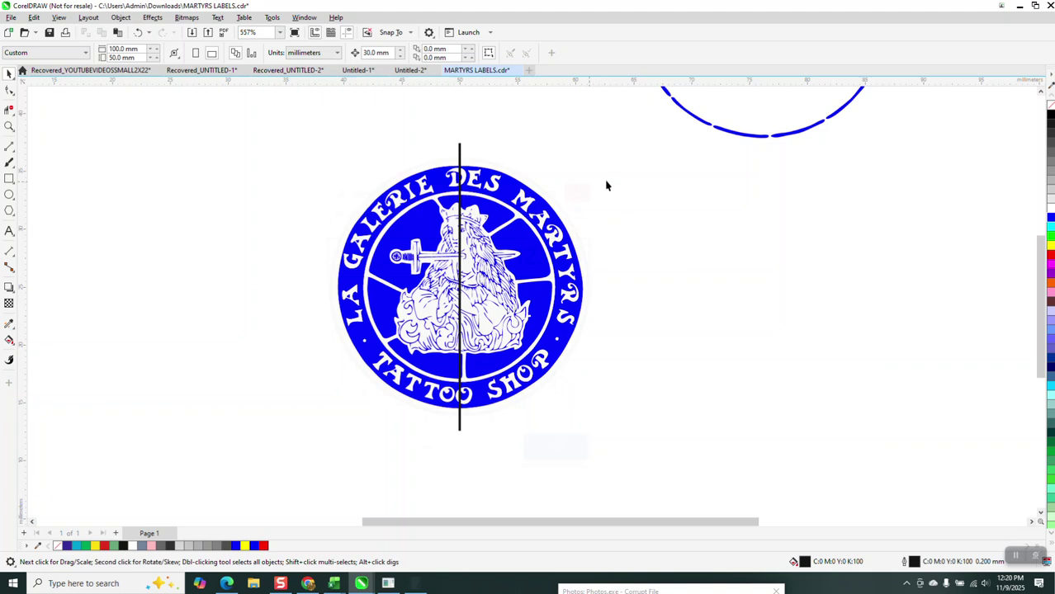
- Rotate the centred vertical line by 12.85° and add a horizontally mirrored copy of it
click(460, 153)
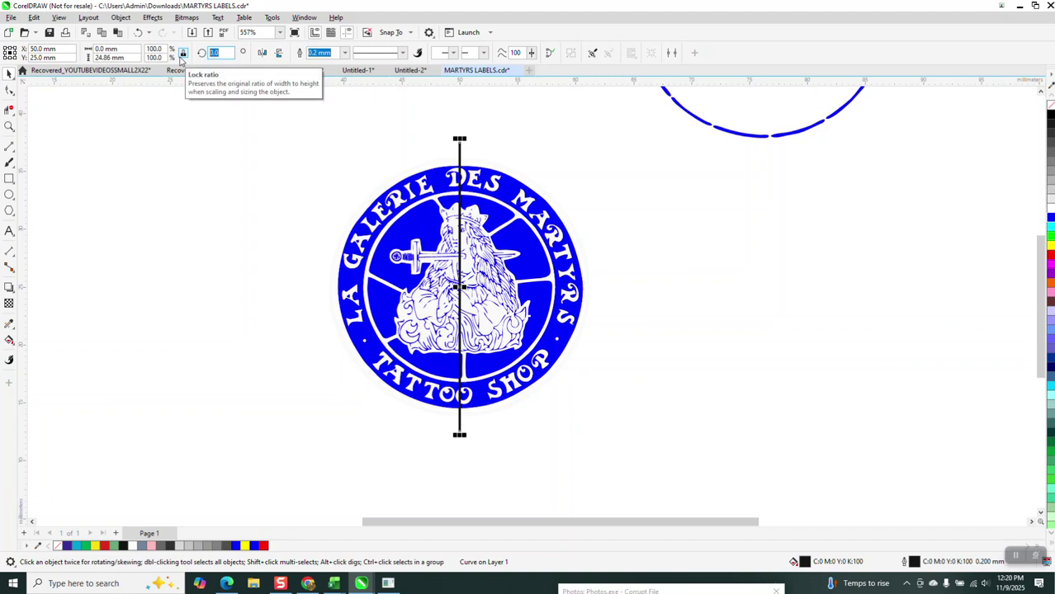
text(12.85)
key(Return)
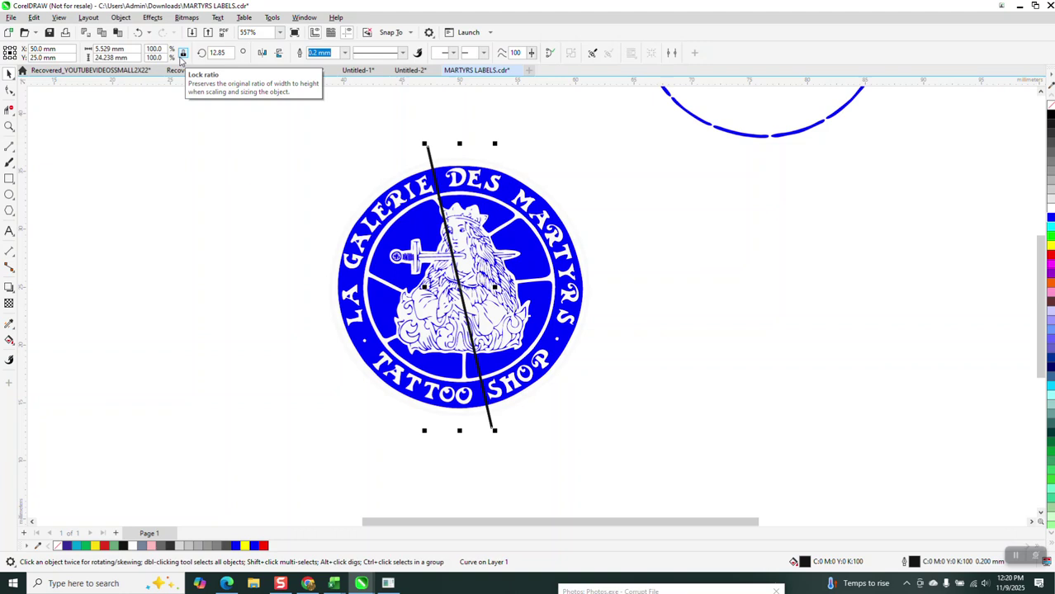
click(262, 53)
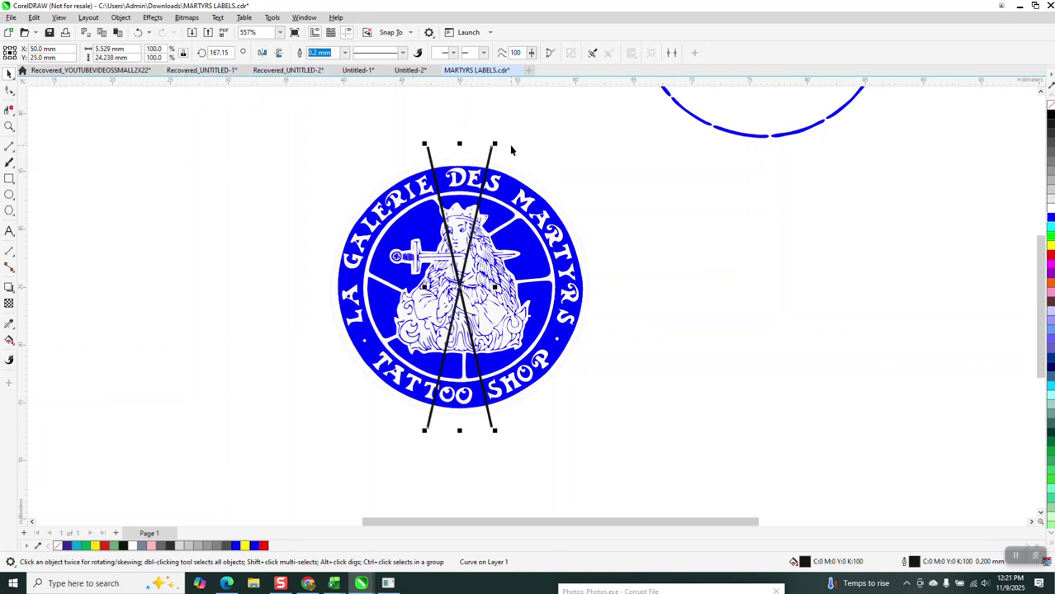
- Look at the finished emblem in the Recovered_YOUTUBEVIDEOSSMALL2X22 document and return to MARTYRS LABELS.cdr
click(9, 126)
click(568, 395)
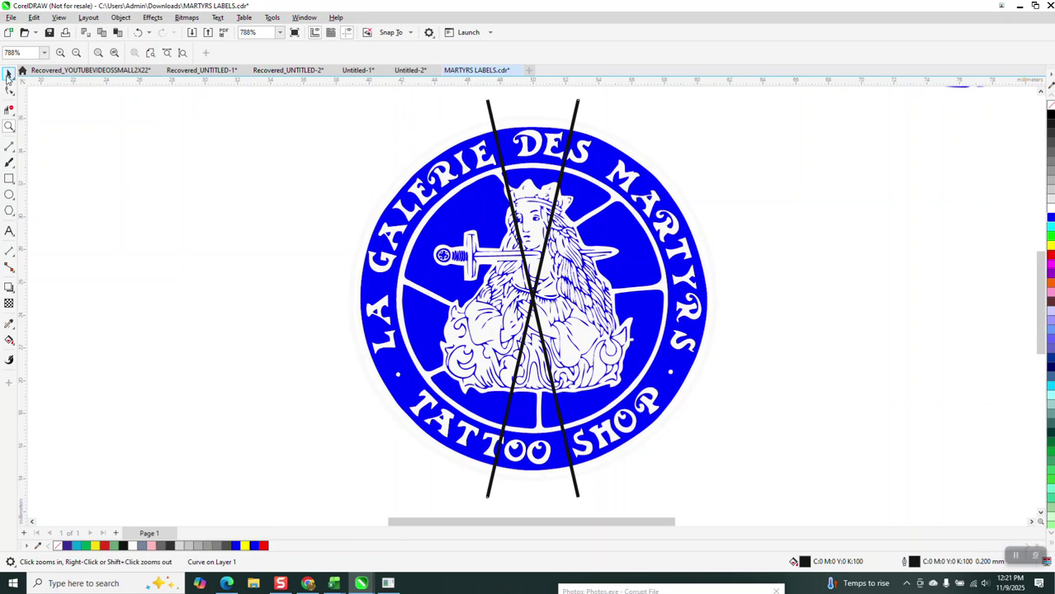
click(9, 75)
click(91, 71)
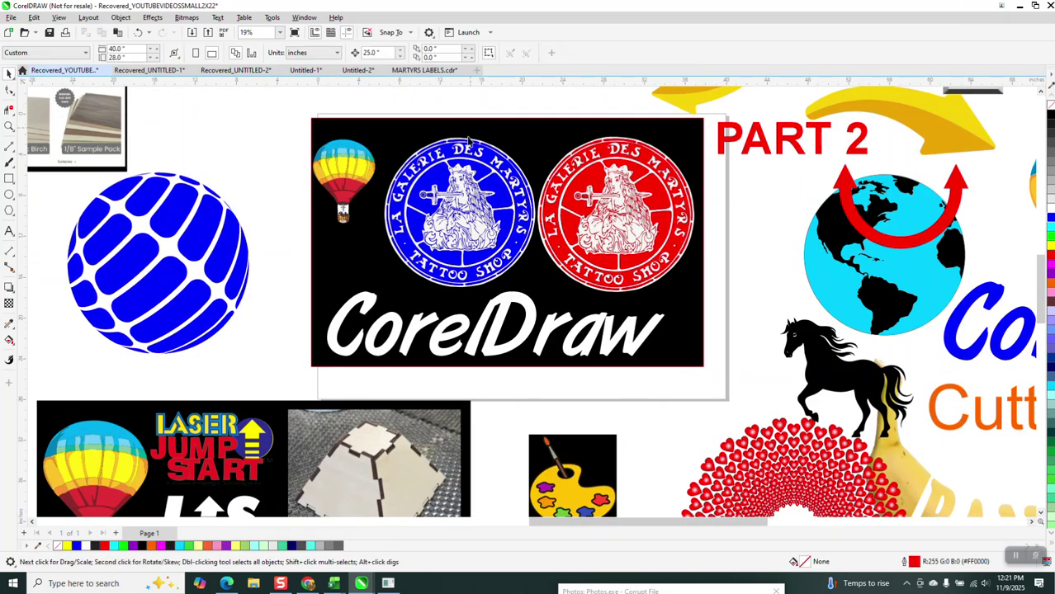
click(446, 71)
- Convert the outline of the line rotated 12.85° to an object with Convert Outline to Object
click(494, 128)
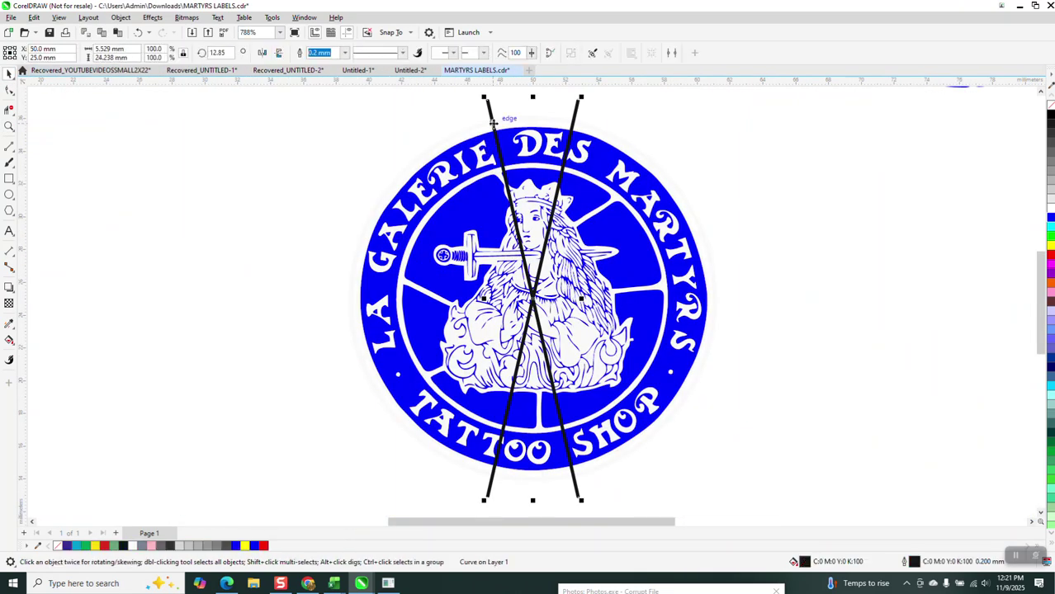
click(124, 18)
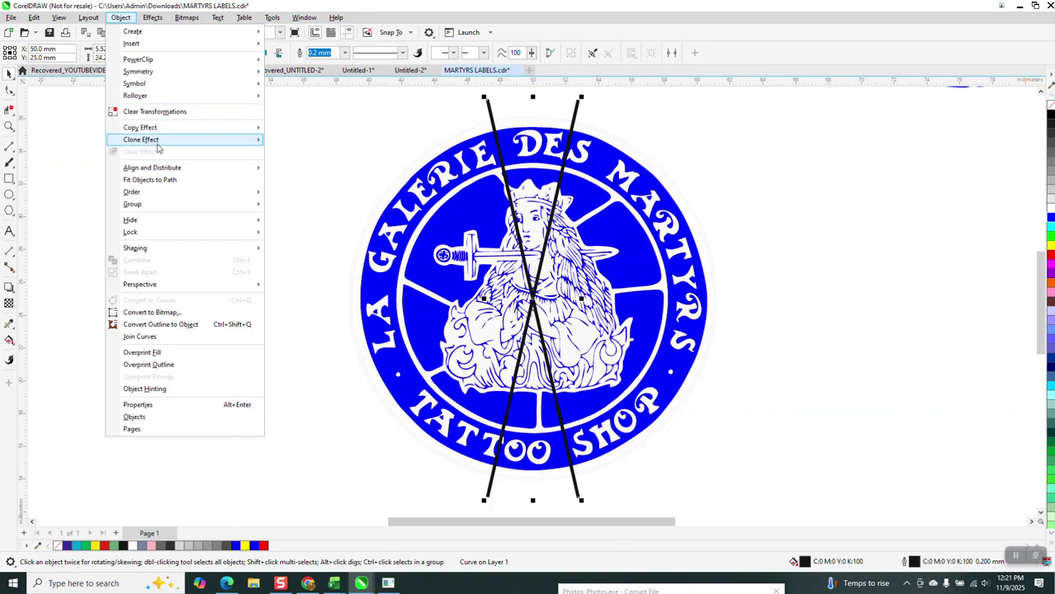
click(167, 325)
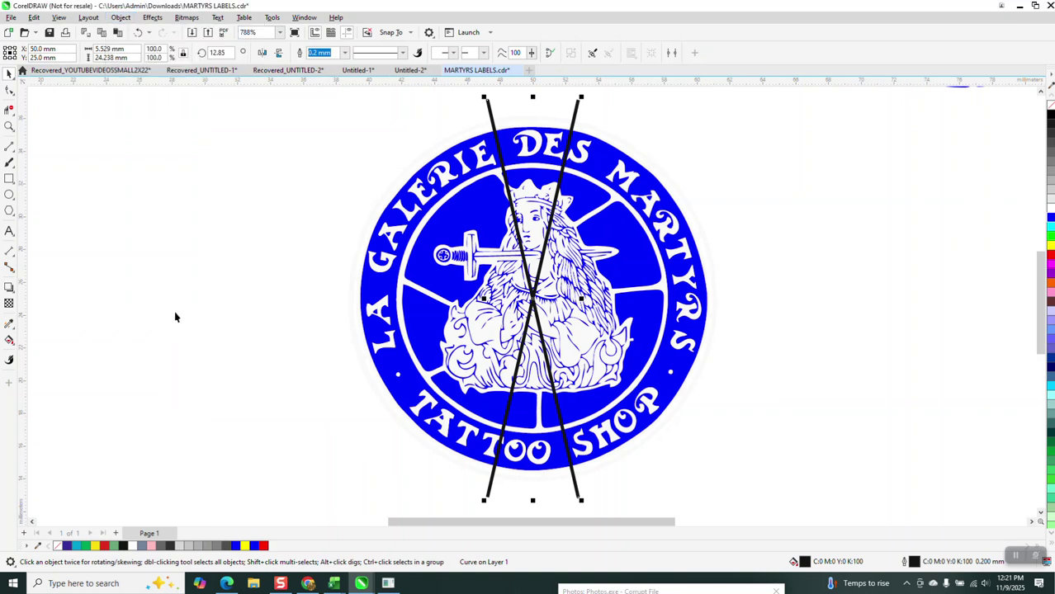
key(Escape)
click(575, 121)
click(138, 33)
click(163, 34)
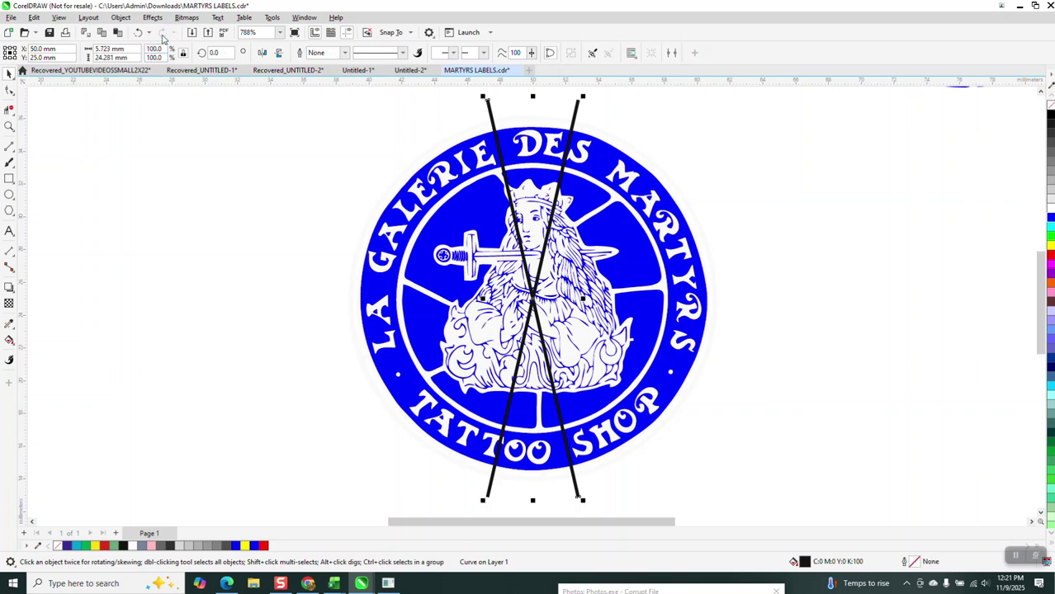
click(120, 17)
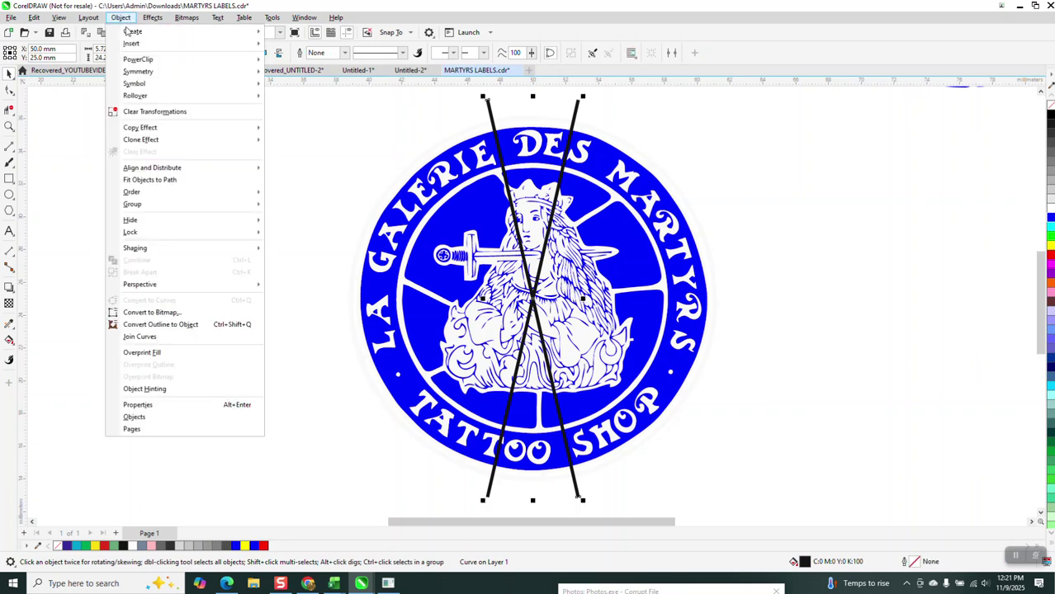
click(155, 325)
click(384, 158)
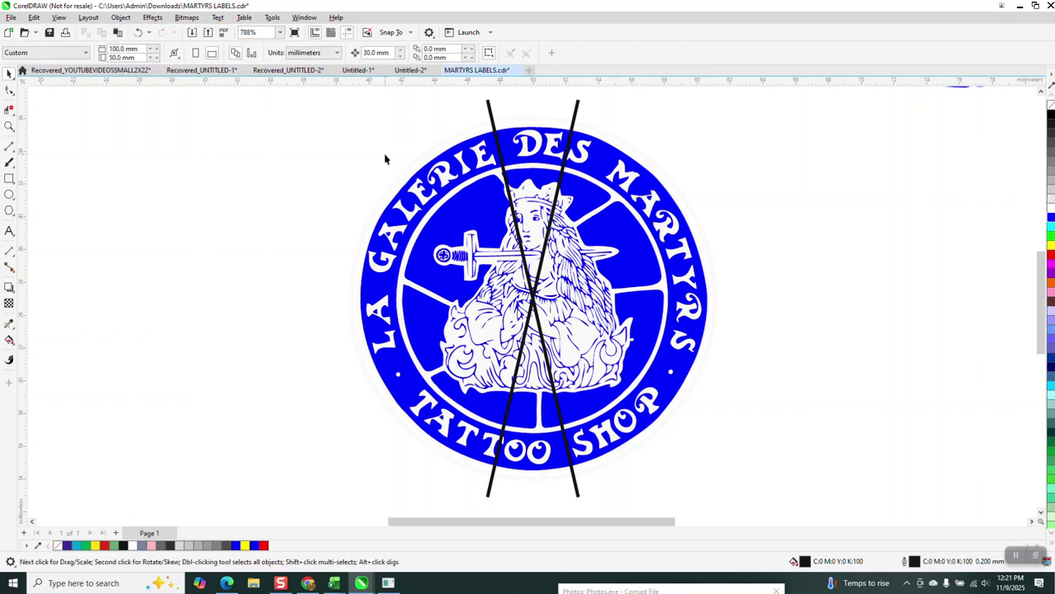
- Remove the converted line's fill and give it a black outline
click(575, 122)
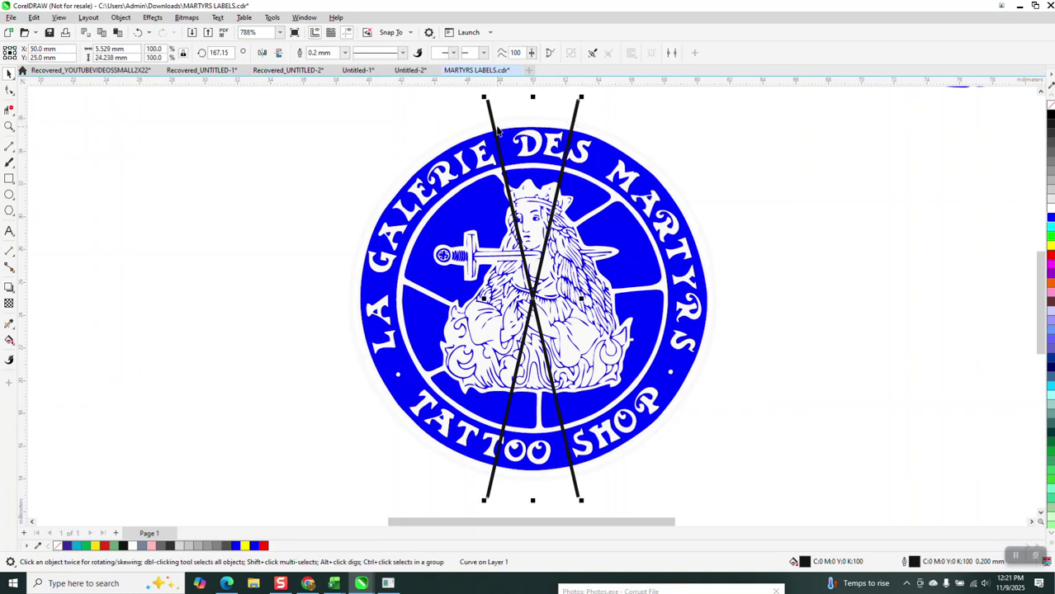
key(ctrl+shift+q)
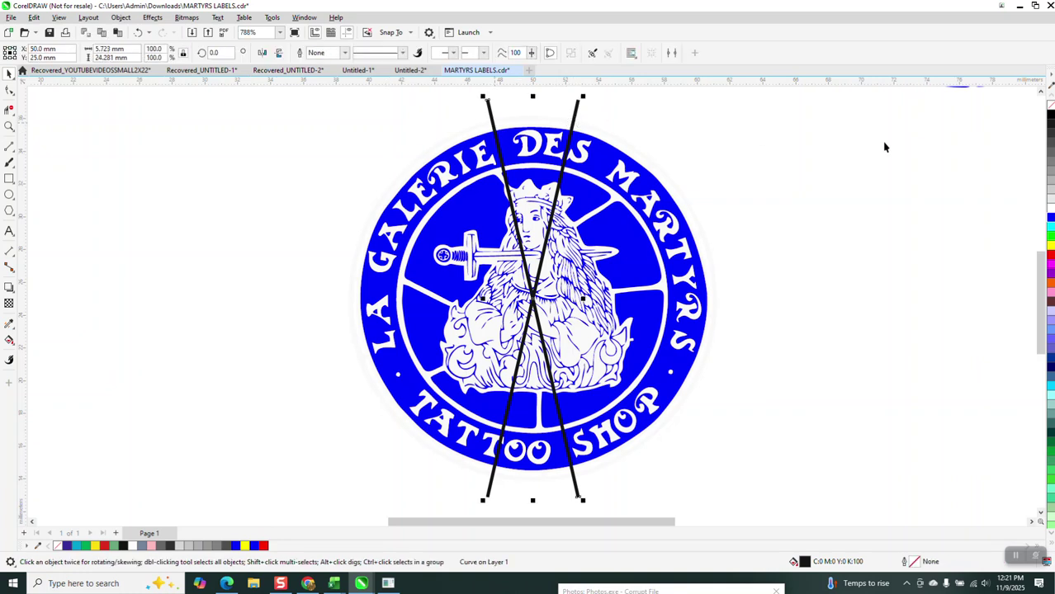
click(1051, 114)
right_click(1051, 115)
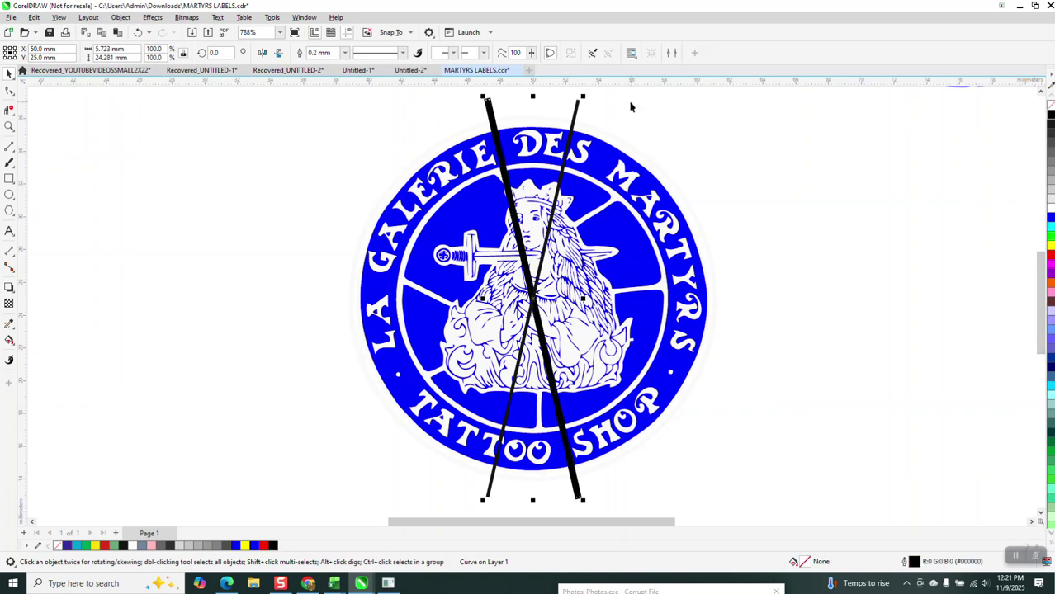
click(139, 33)
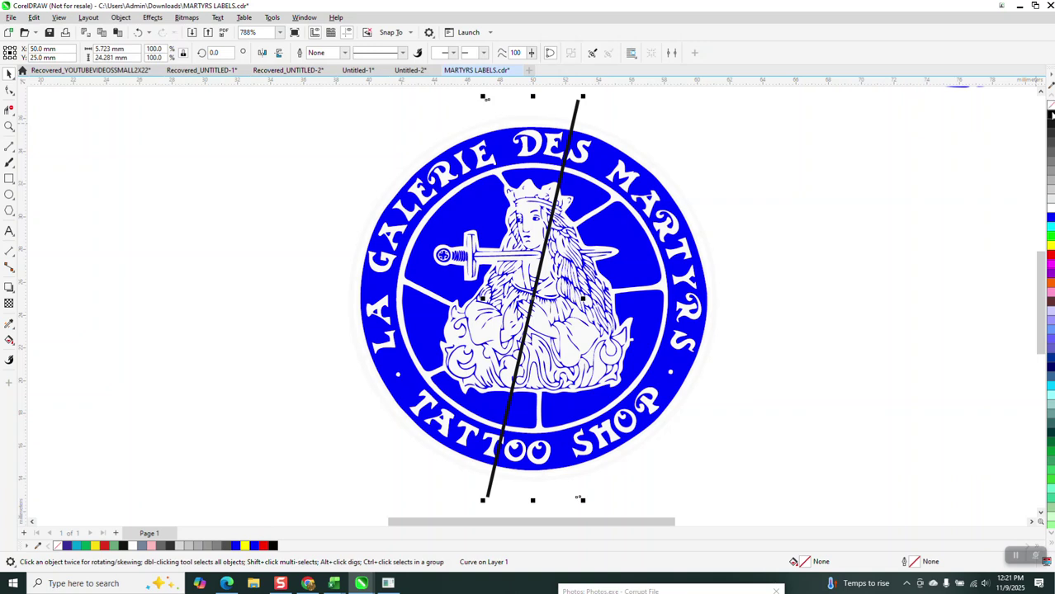
right_click(1051, 115)
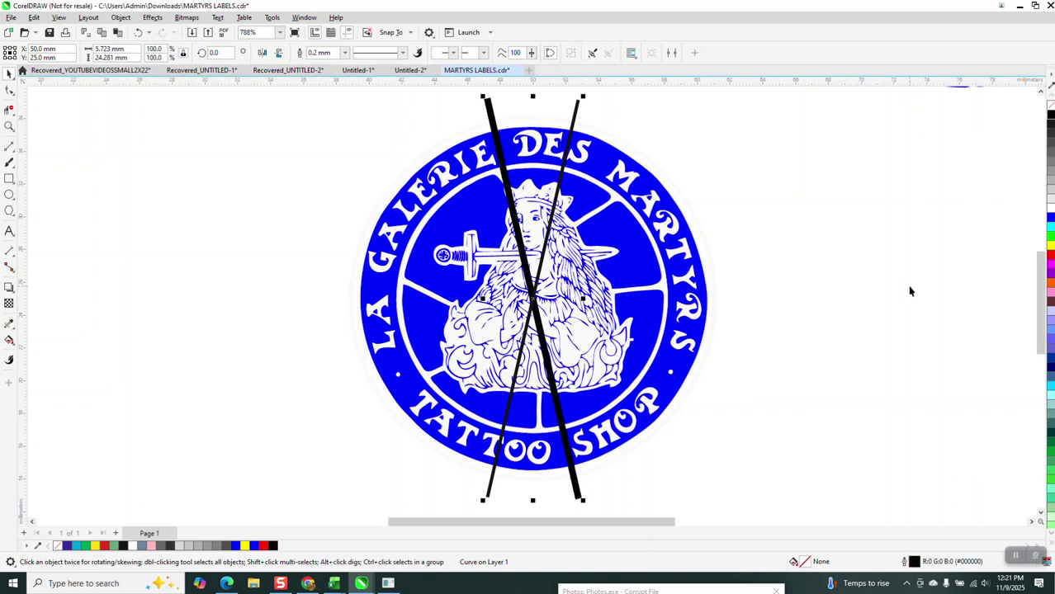
- Undo the converted line's outline change and try Convert Outline to Object on it again
click(138, 33)
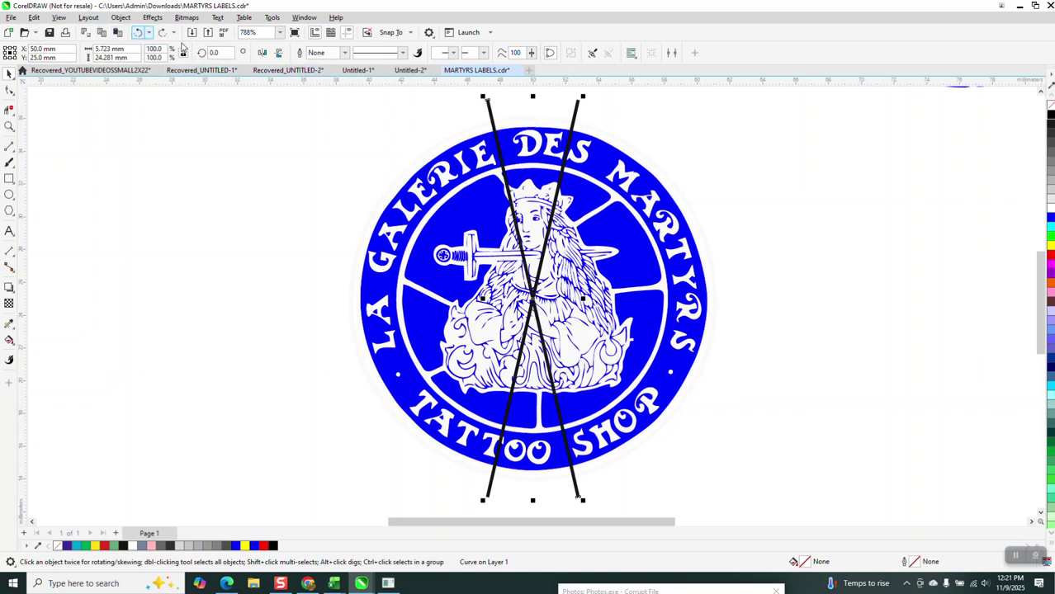
click(162, 33)
click(121, 17)
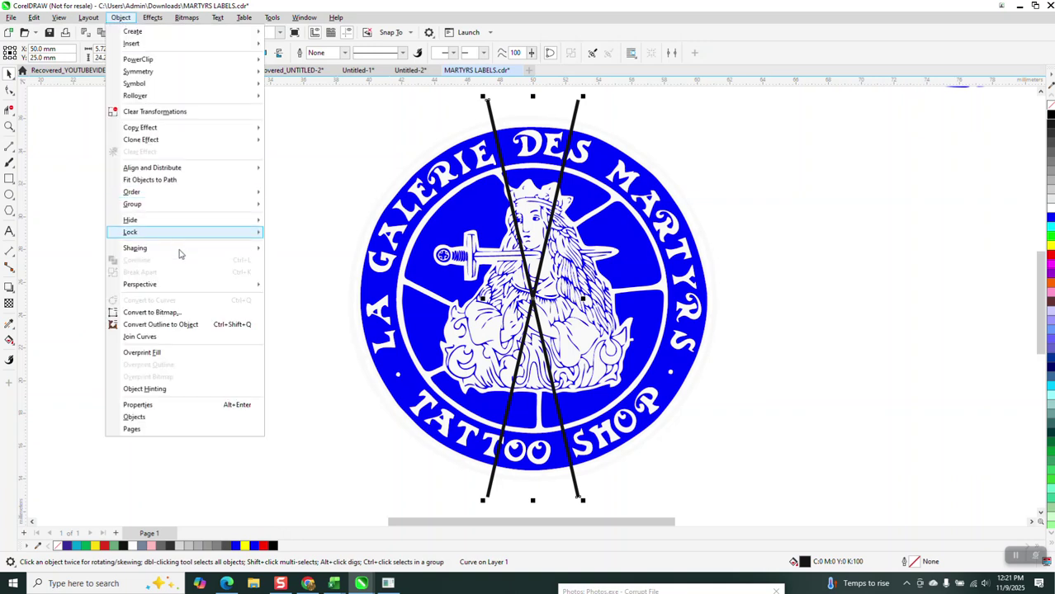
click(183, 327)
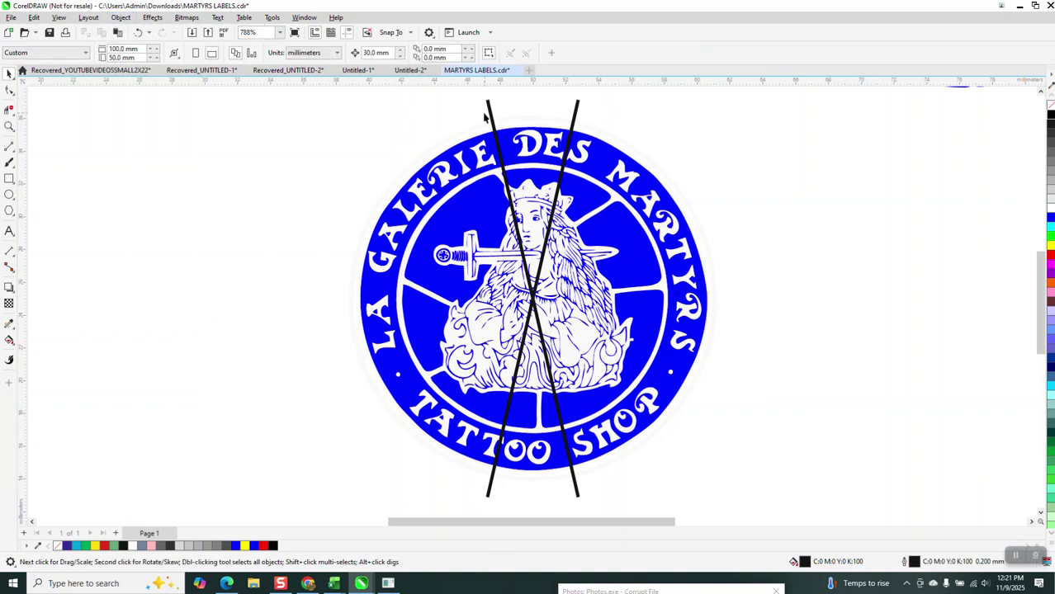
- Set the line object leaning toward the upper left to no fill with a black outline again
click(492, 118)
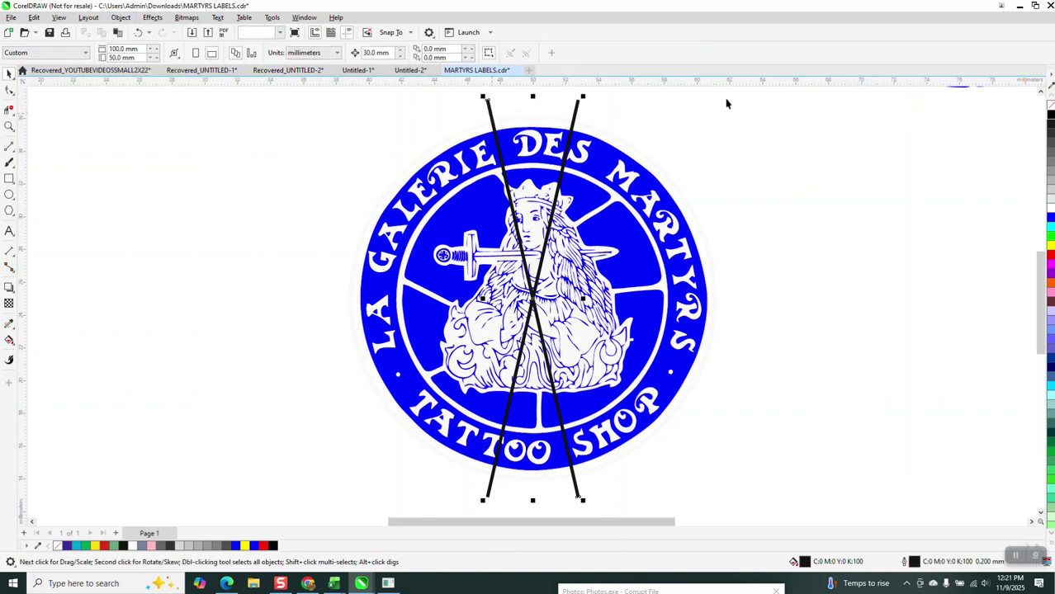
click(1050, 105)
right_click(1051, 116)
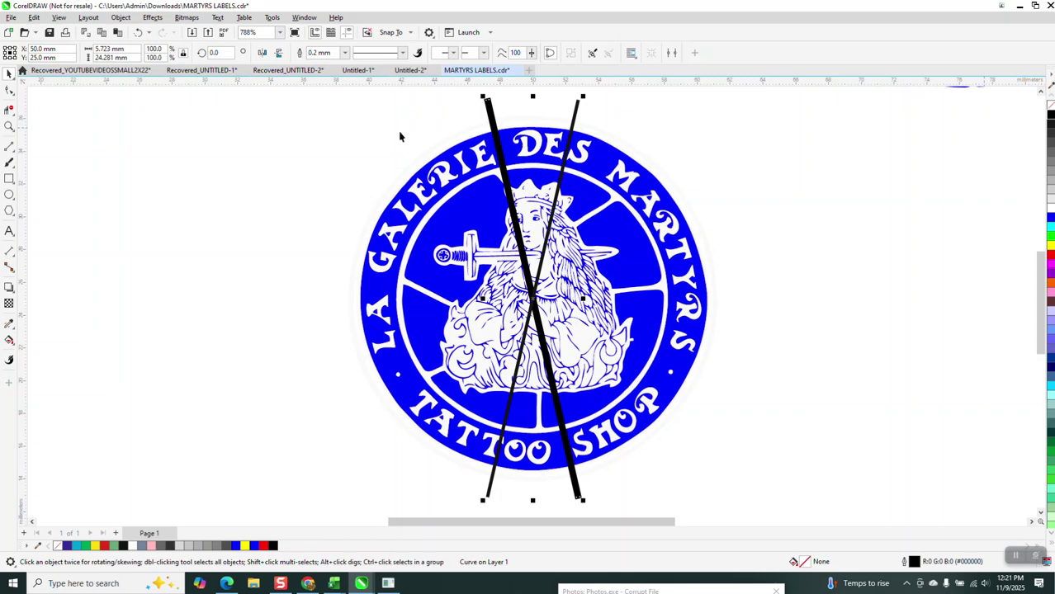
- Examine the converted line and the mirrored line in Wireframe view and return to Enhanced view
click(59, 18)
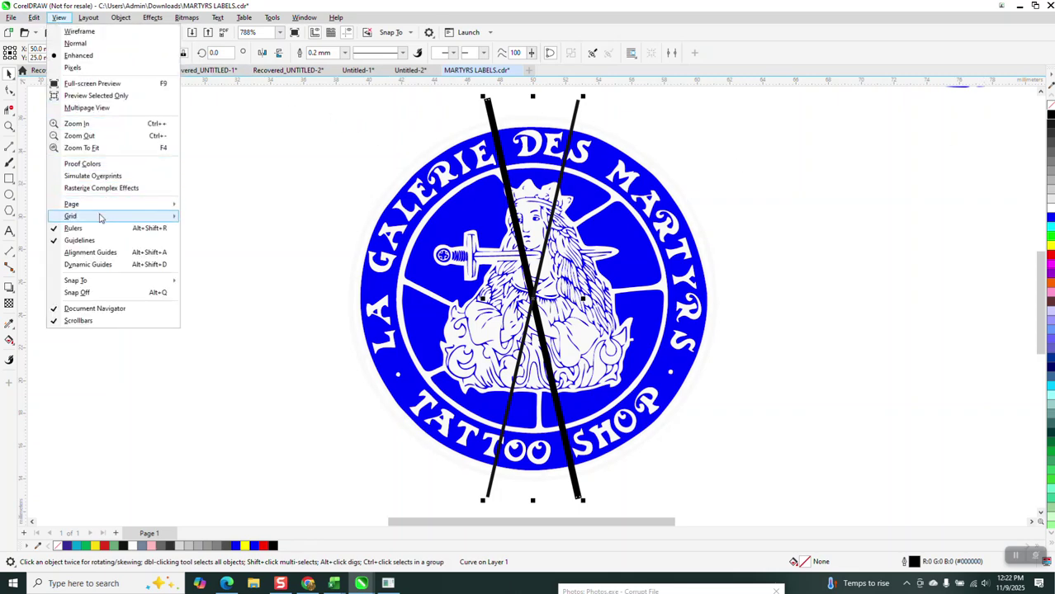
click(88, 32)
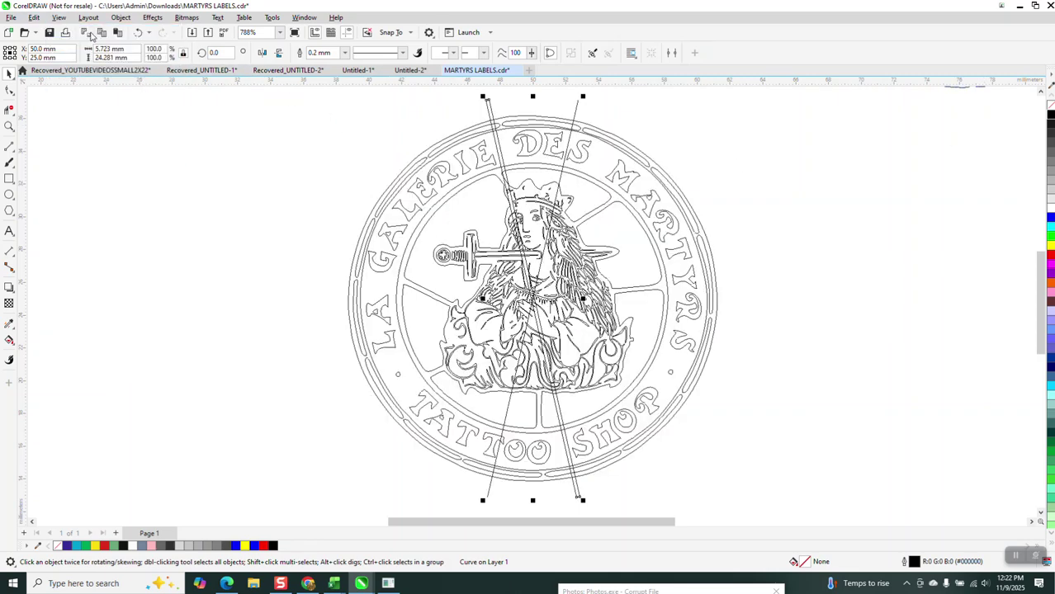
click(9, 127)
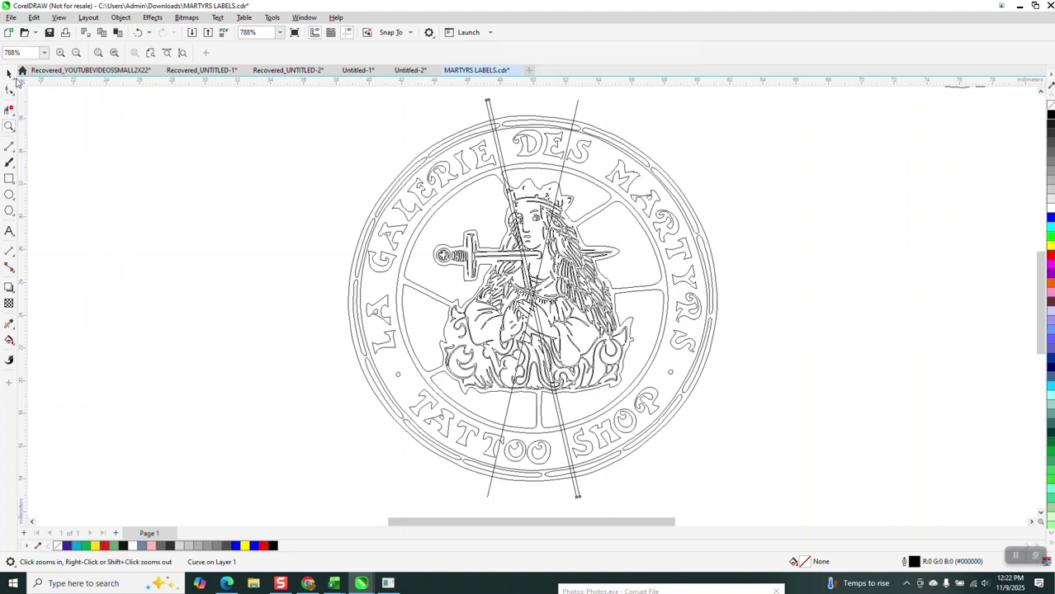
click(9, 73)
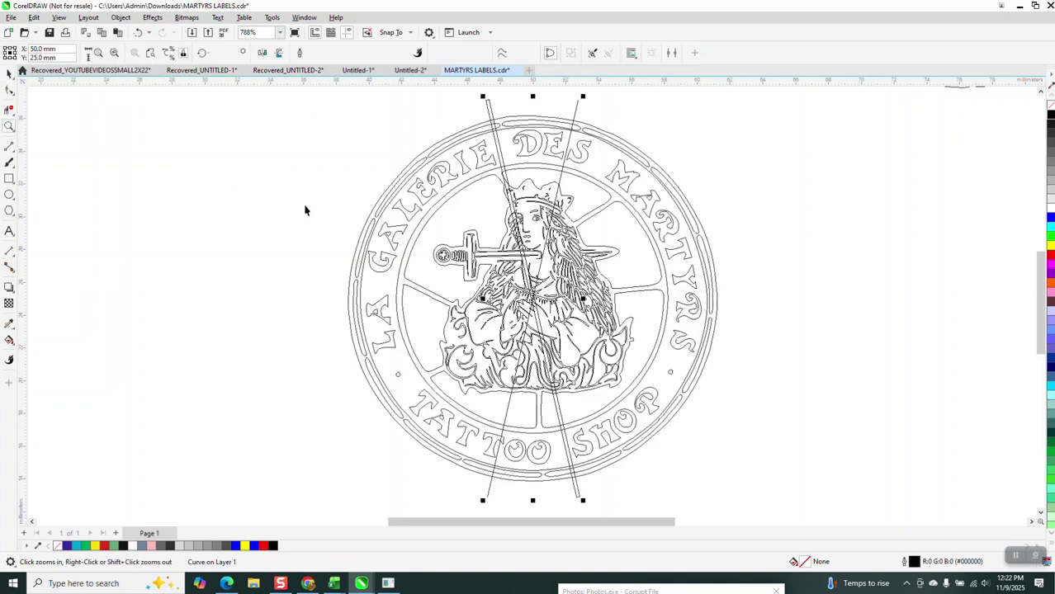
click(140, 34)
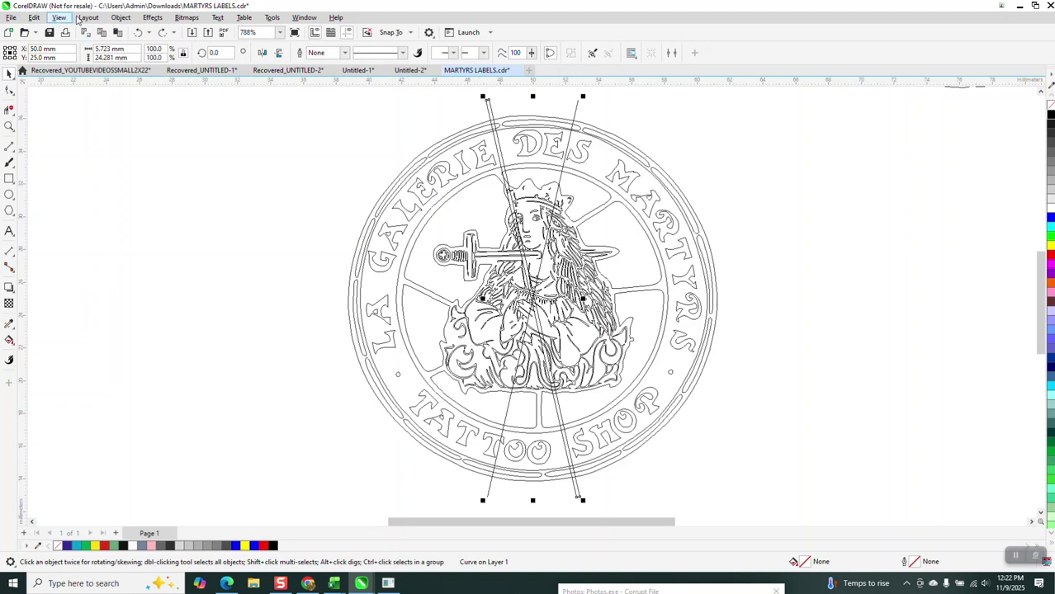
click(162, 32)
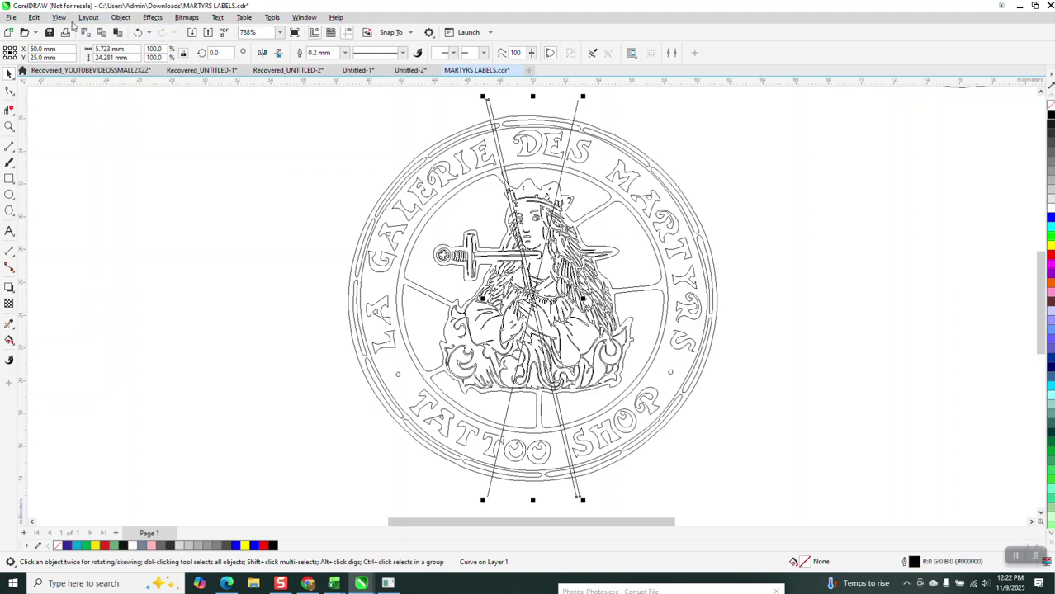
click(59, 17)
click(78, 55)
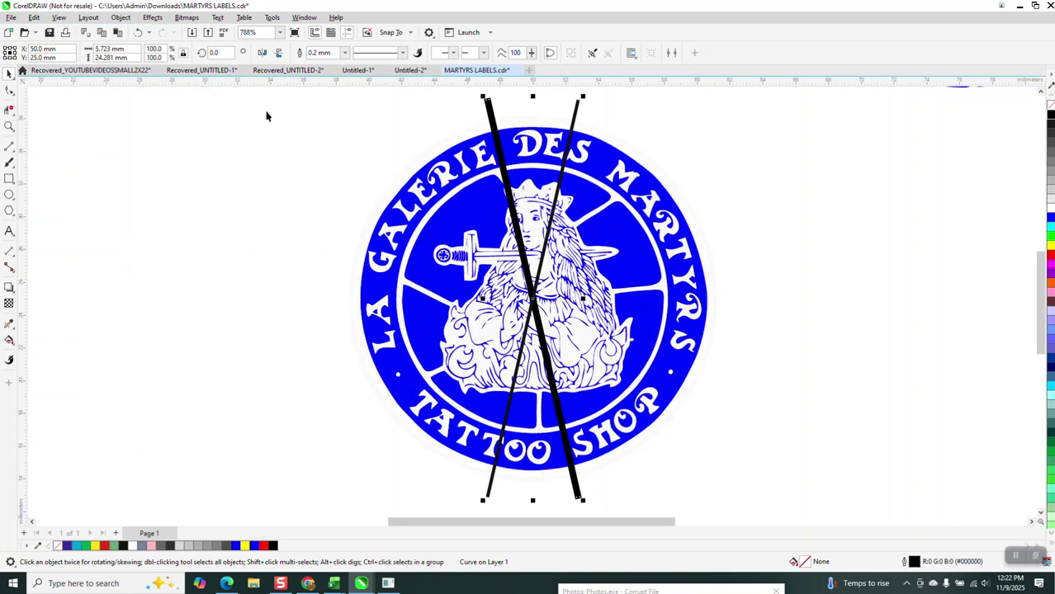
- Try to change the fill and outline colour of the mirrored, unconverted line
click(583, 124)
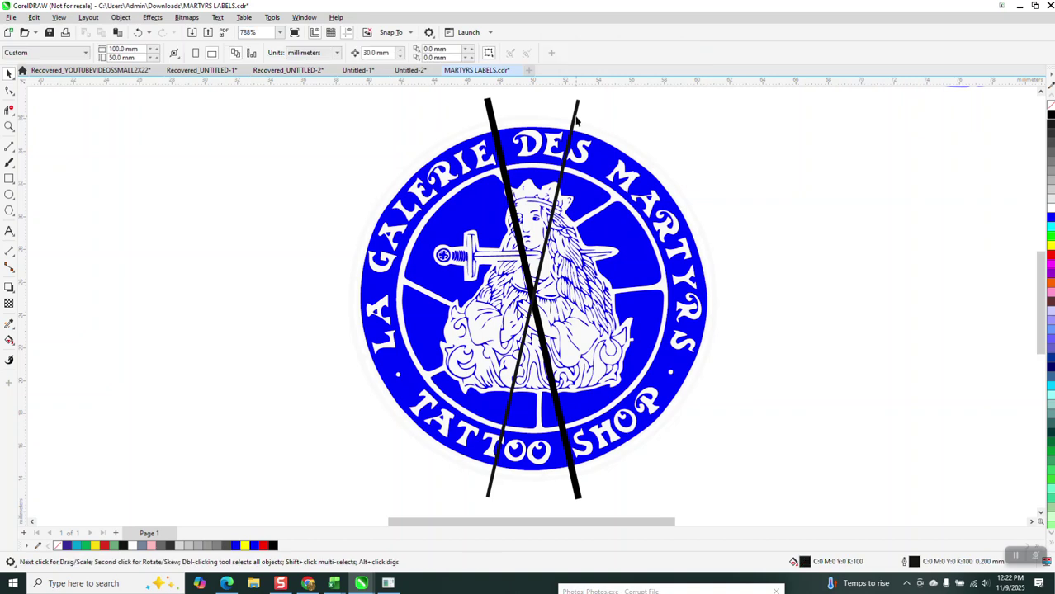
click(577, 121)
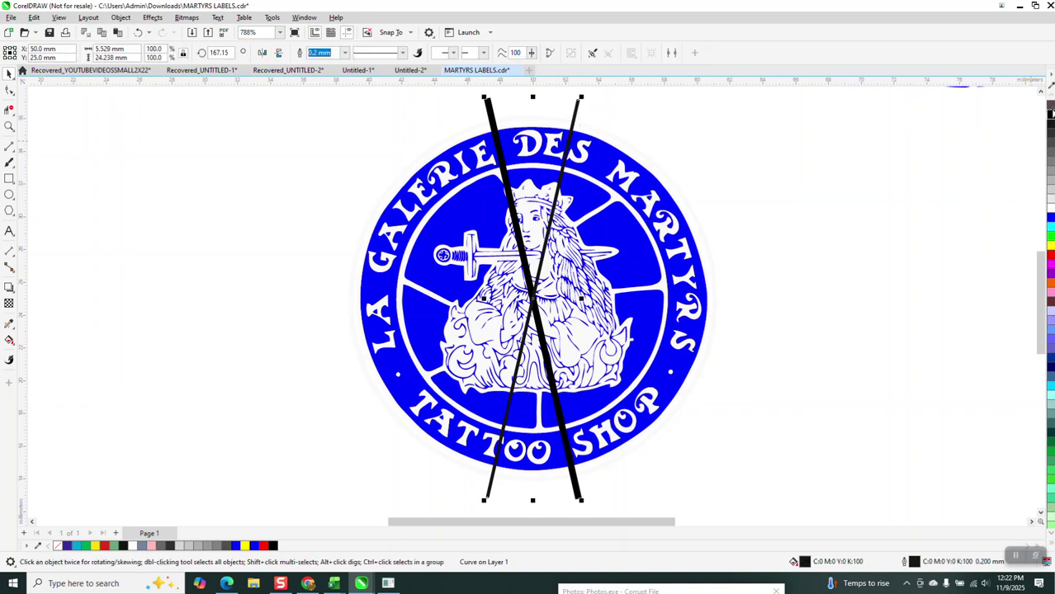
click(1051, 110)
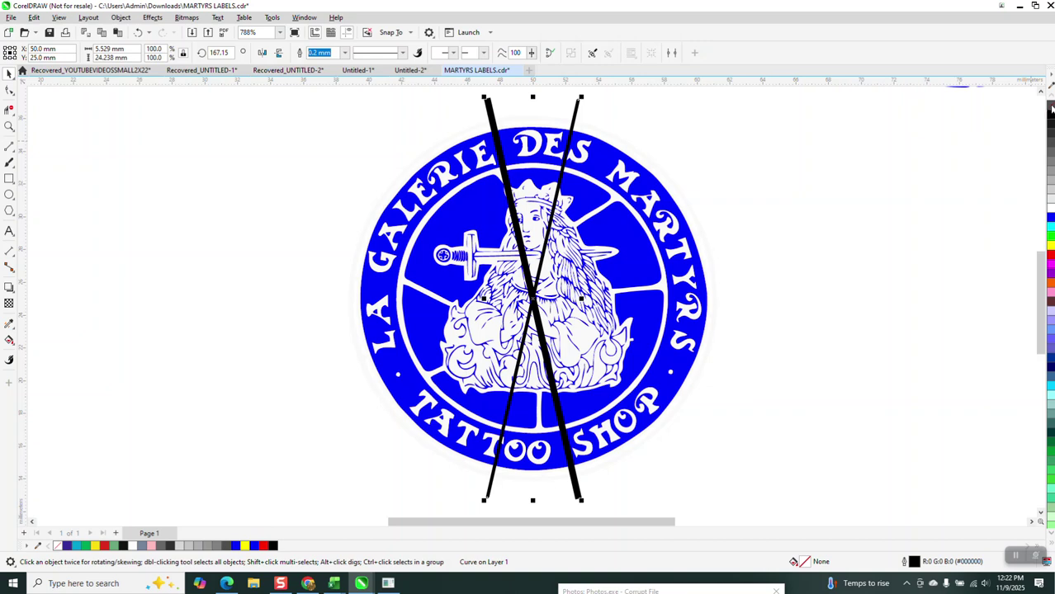
right_click(1051, 109)
right_click(1051, 120)
- Delete both crossed lines from the emblem
key(Delete)
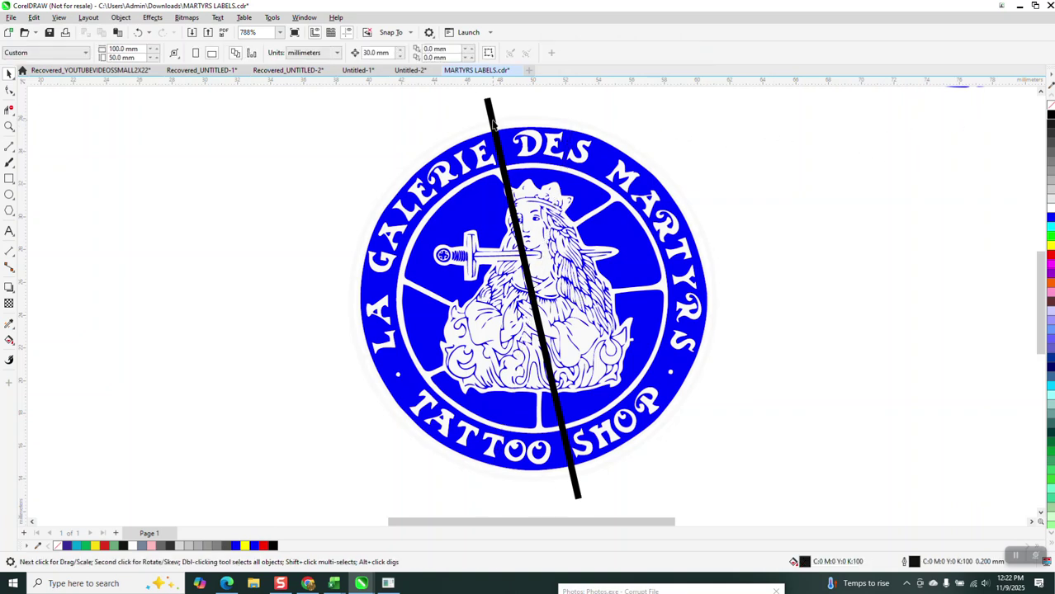
click(492, 122)
key(Delete)
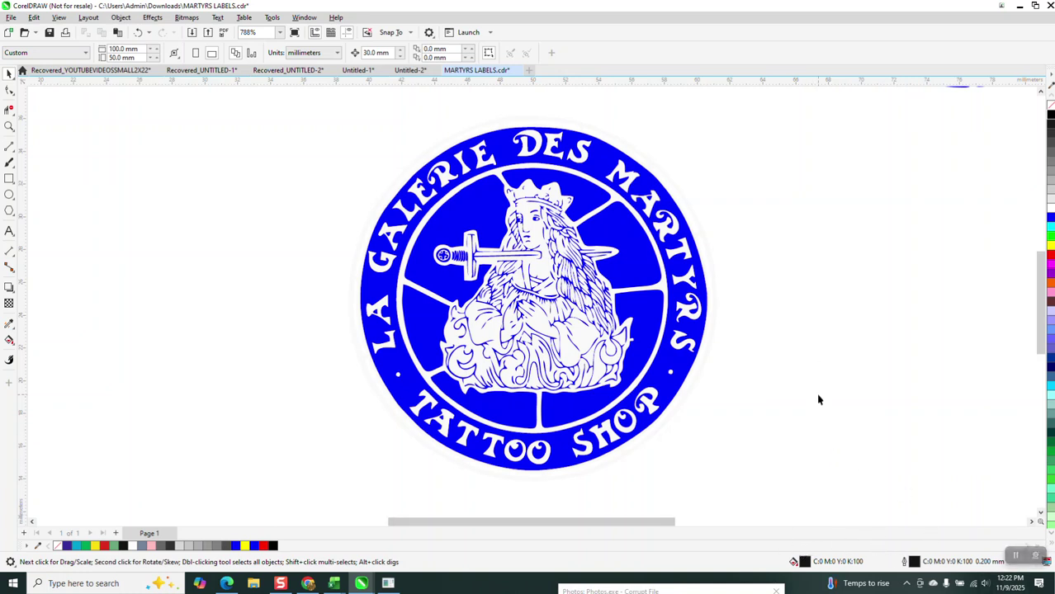
- Change the document's default fill for new graphic objects to no fill
double_click(804, 564)
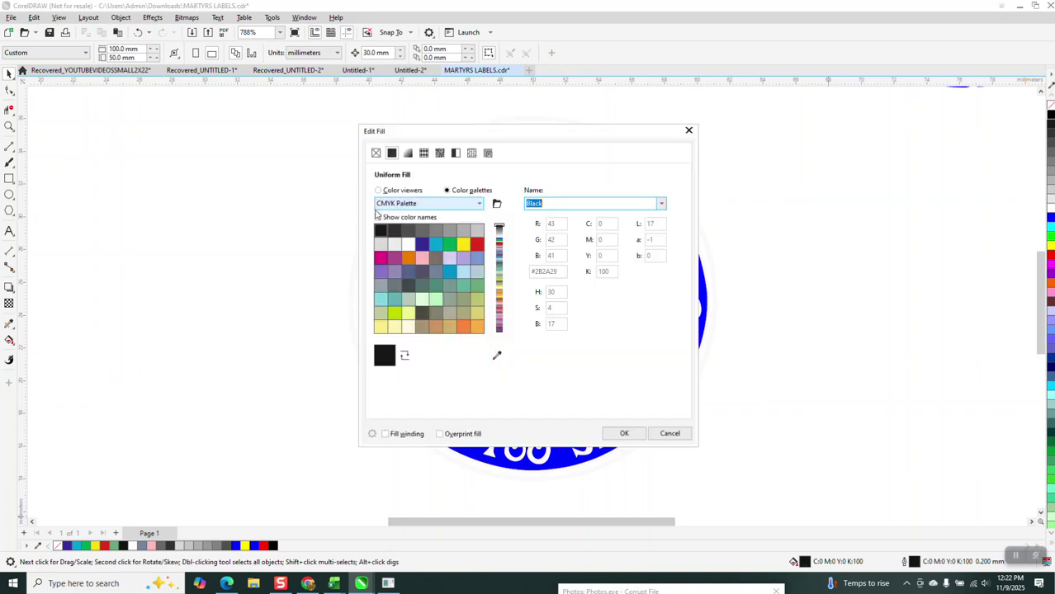
click(376, 154)
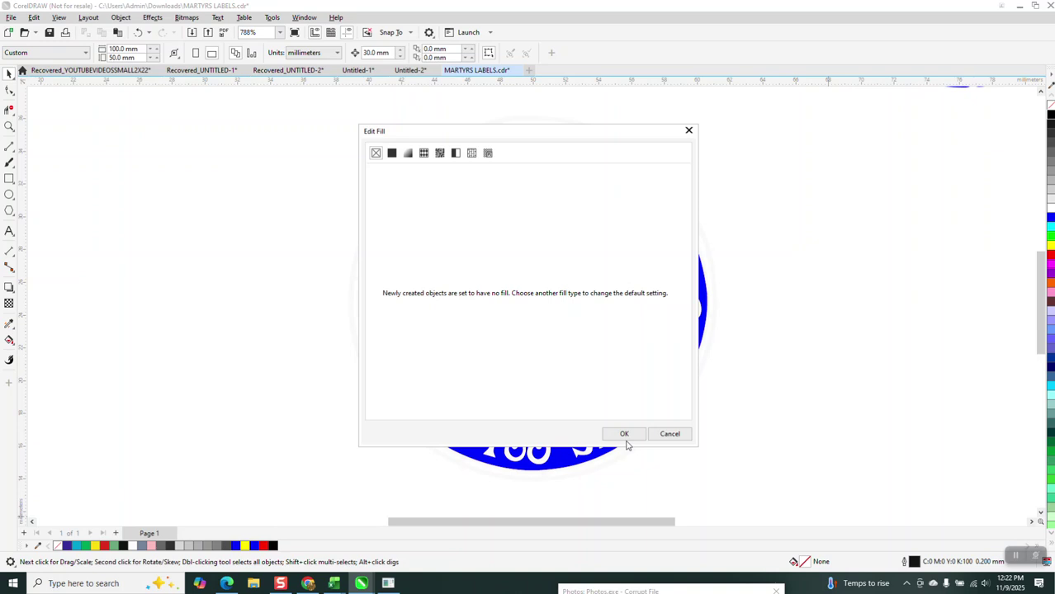
click(625, 435)
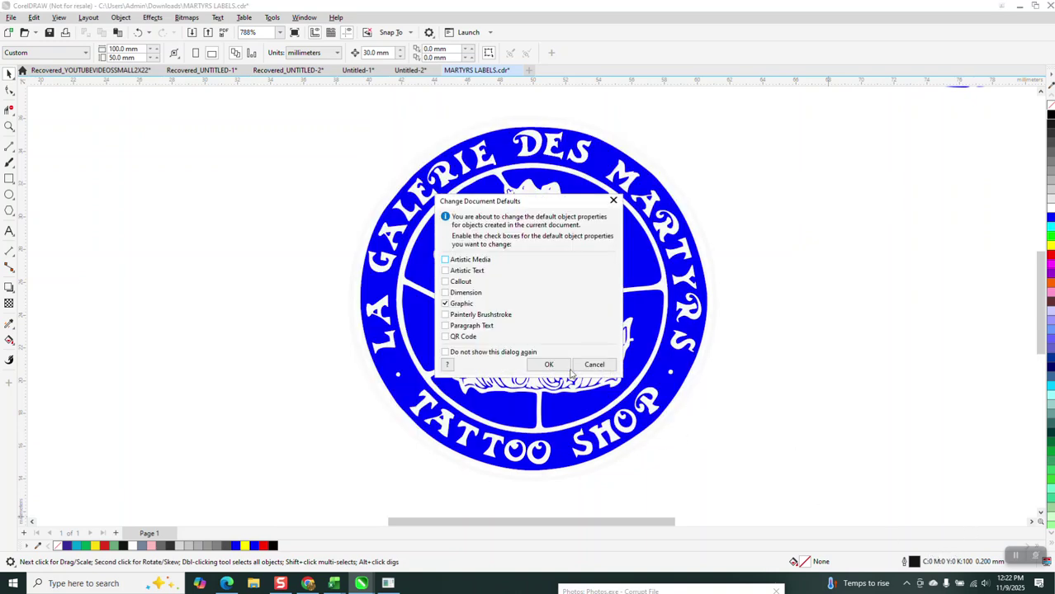
click(552, 365)
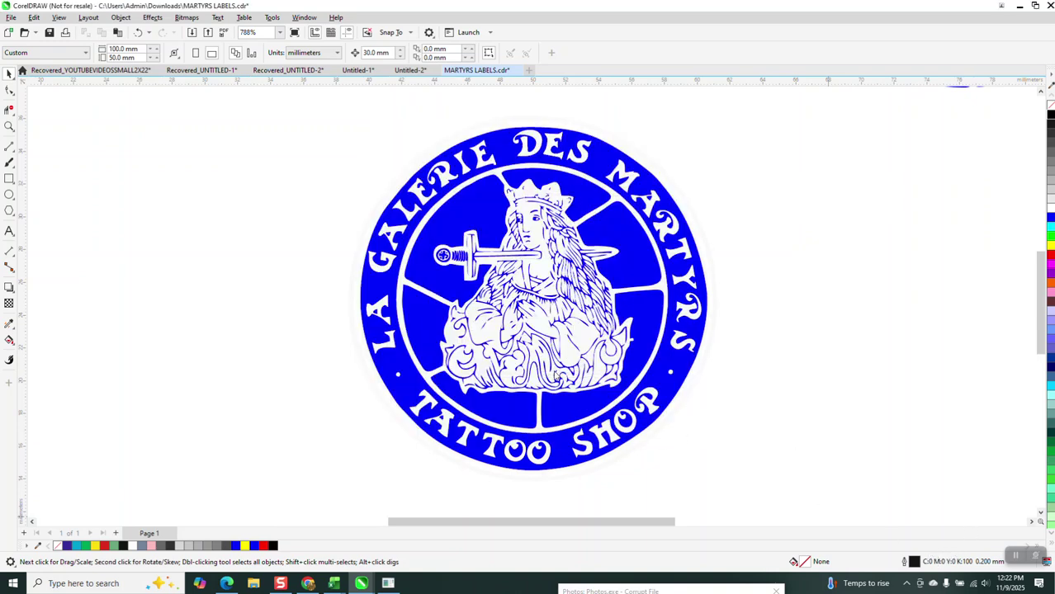
- Set the default outline for new graphic objects to hairline width and red from the RGB palette
double_click(914, 565)
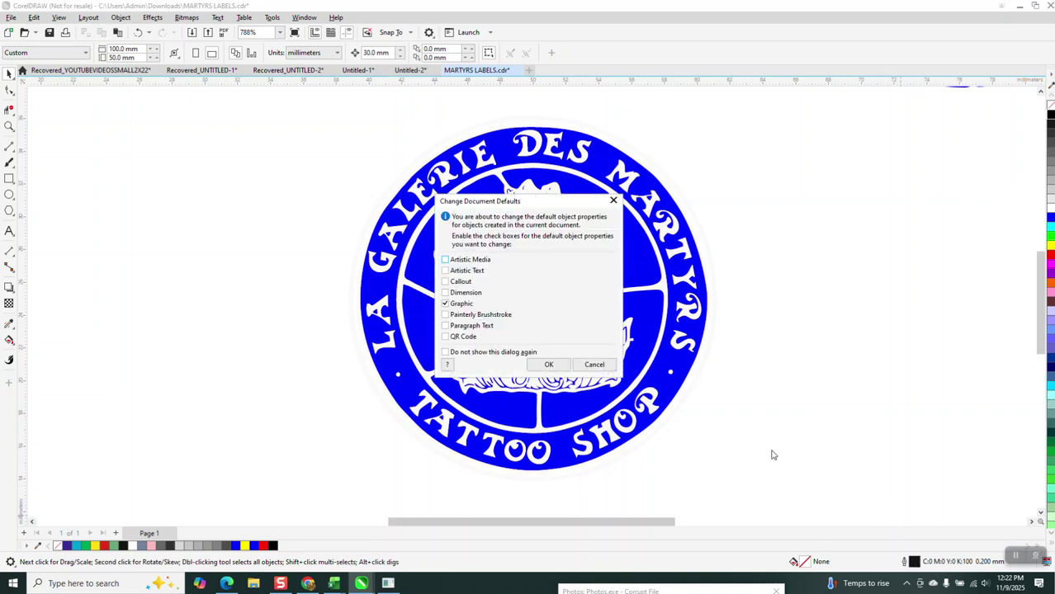
click(548, 365)
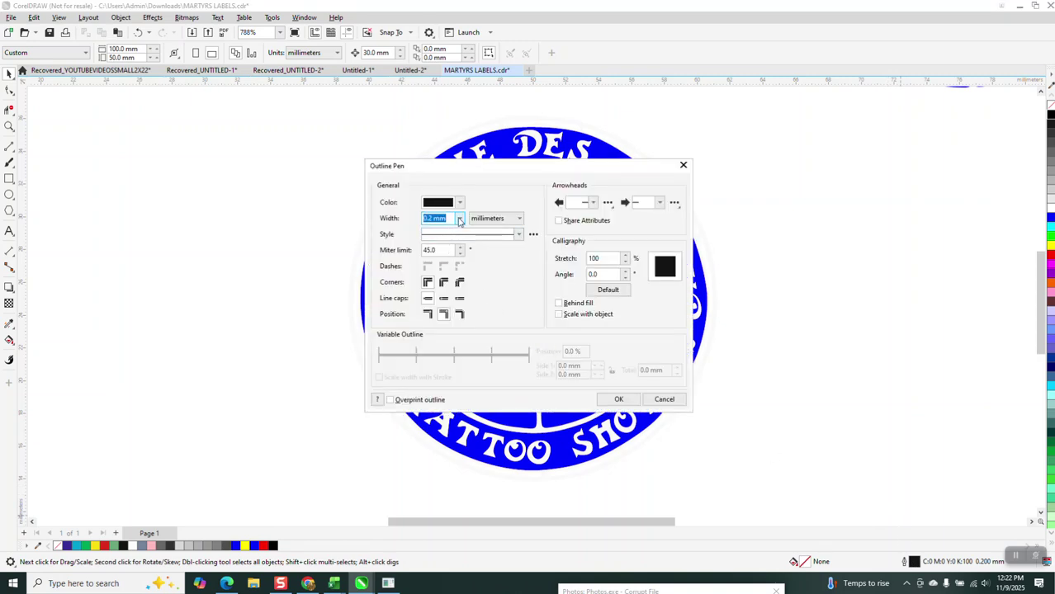
click(460, 218)
click(446, 219)
click(456, 203)
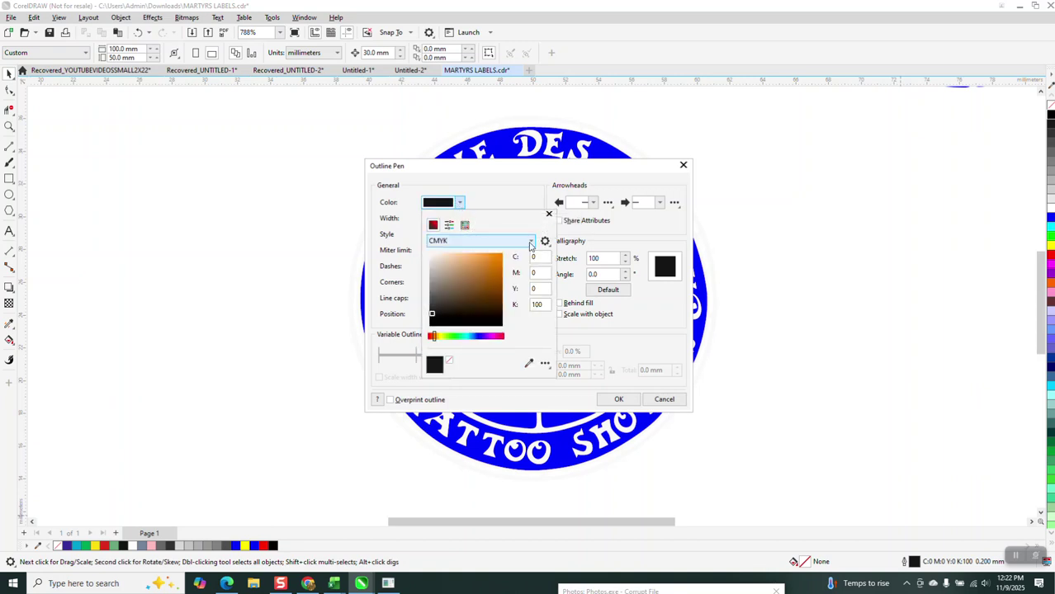
click(530, 243)
click(447, 270)
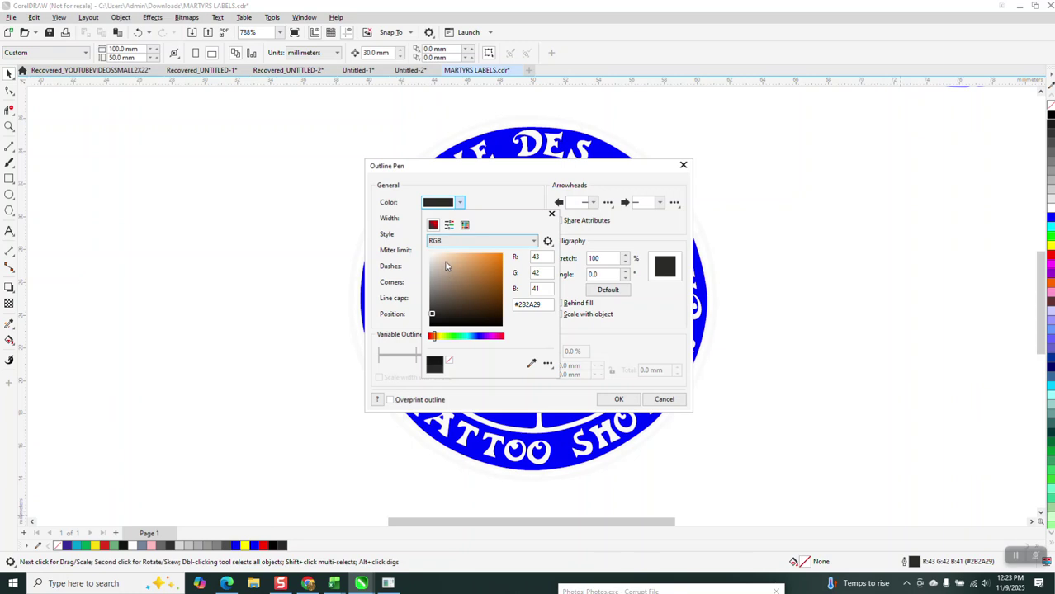
click(465, 224)
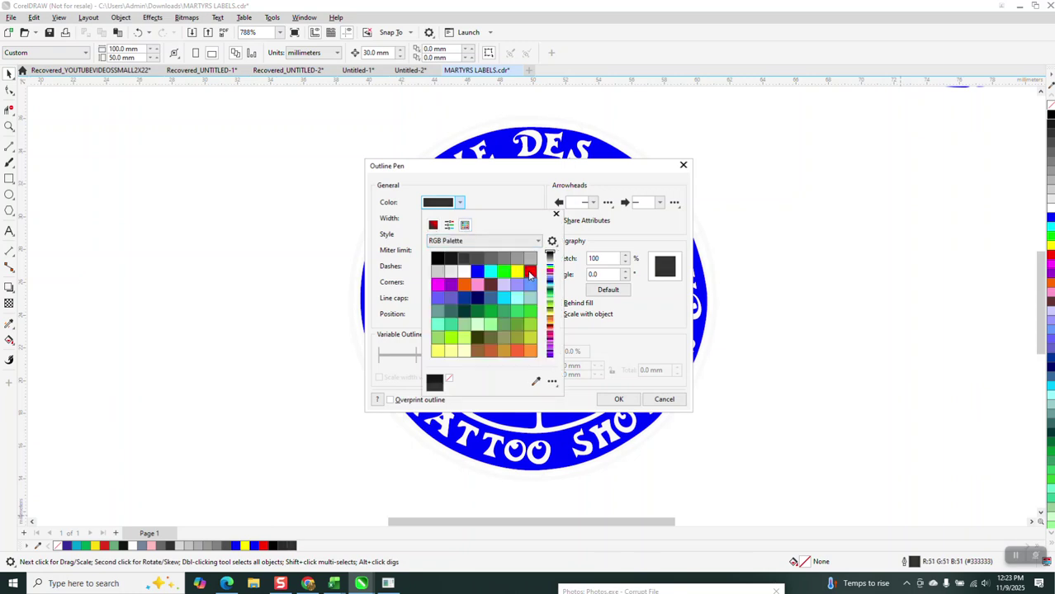
click(530, 272)
click(619, 401)
click(618, 401)
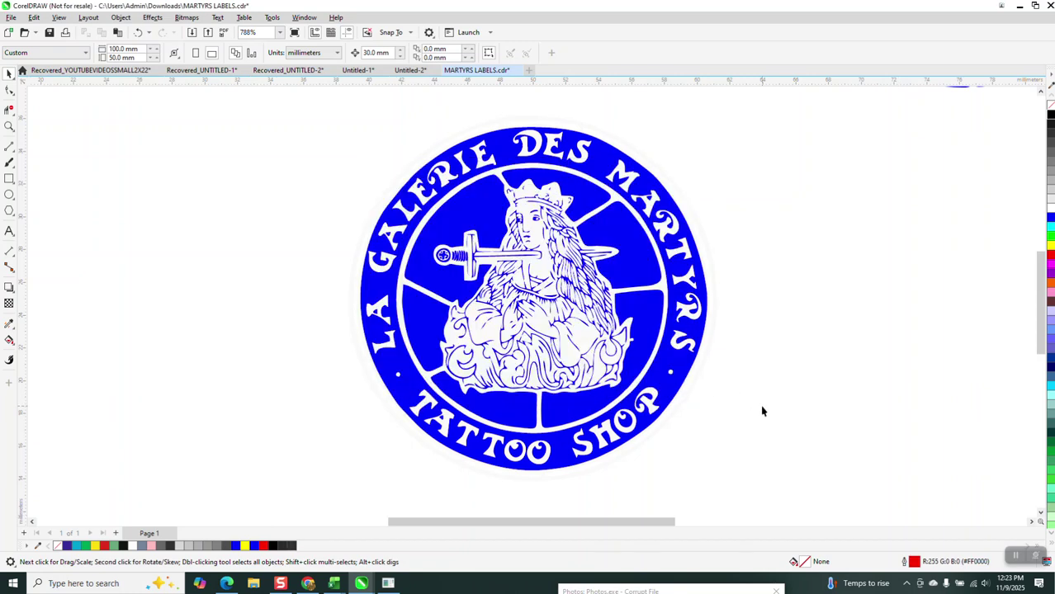
- Draw a vertical line about 26 mm long beside the emblem and centre it on the page
click(9, 146)
scroll(281, 141, down, 2)
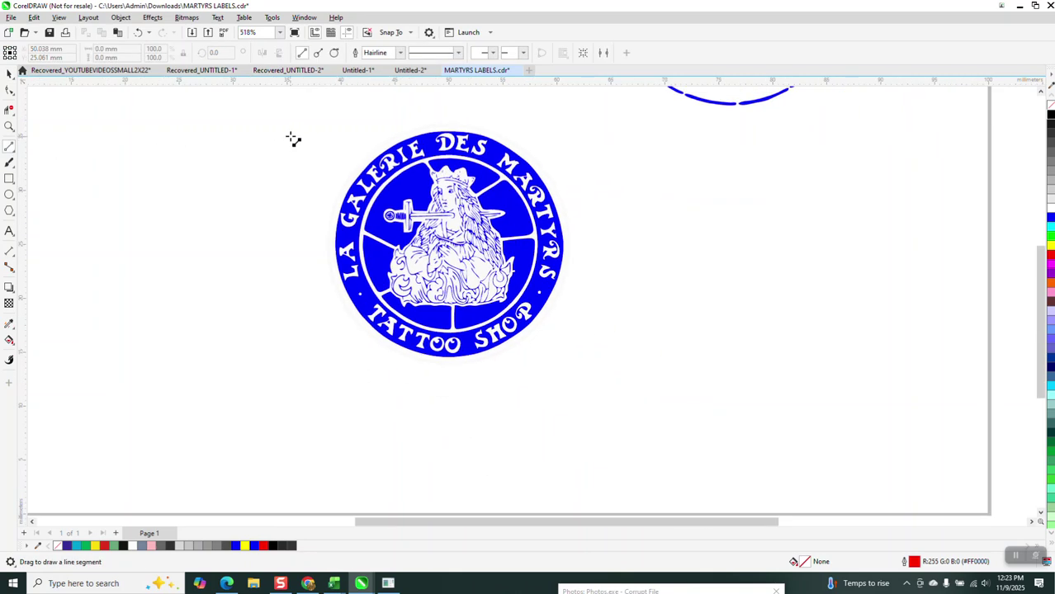
mouse_move(305, 101)
mouse_down()
mouse_move(250, 314)
mouse_move(304, 384)
mouse_up()
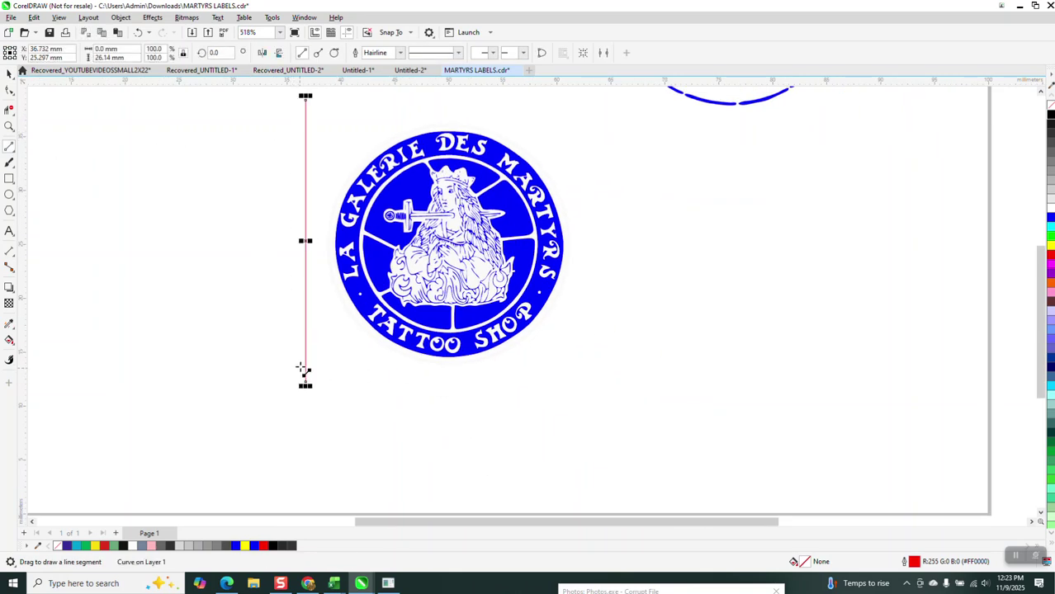
key(p)
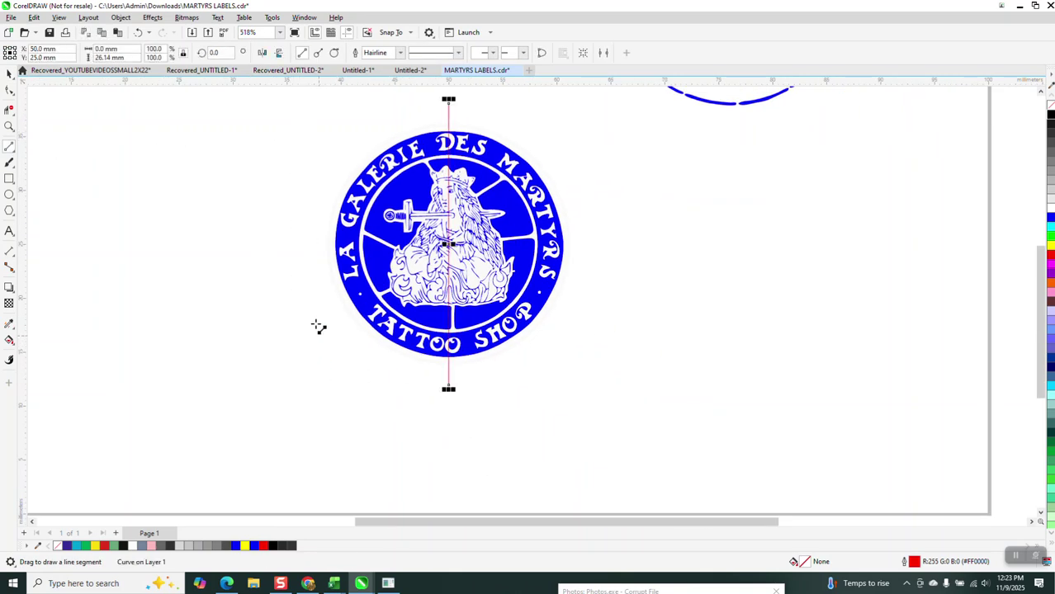
- Rotate the centred line by 12.85° and create a horizontally mirrored copy of it
click(213, 54)
text(12)
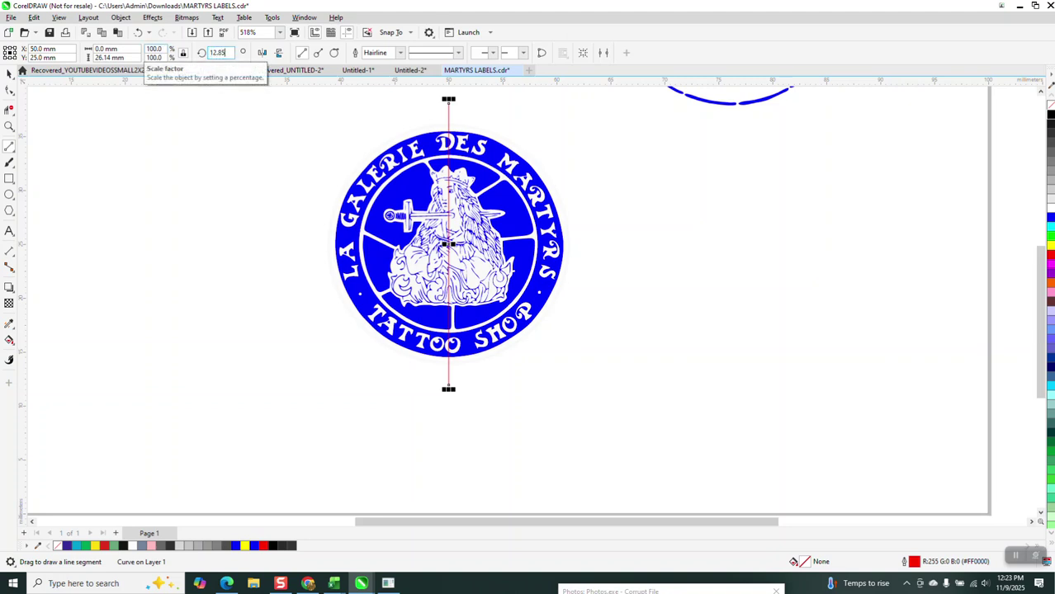
text(.85)
key(Return)
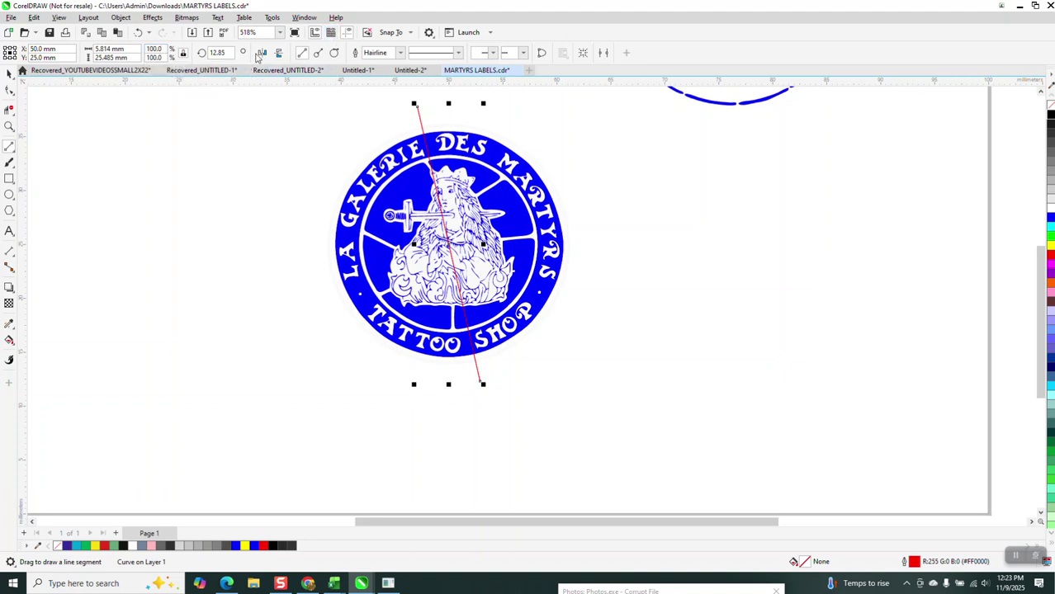
click(261, 53)
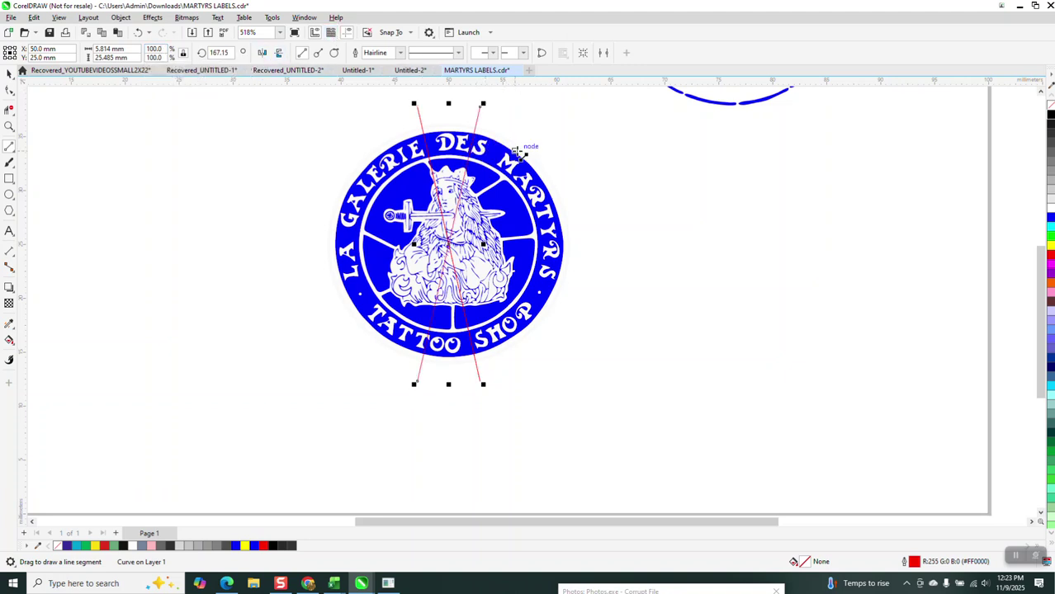
- Set the outline width of the line leaning toward the upper left to 0.5 mm
click(9, 126)
drag(363, 99, 588, 203)
click(9, 73)
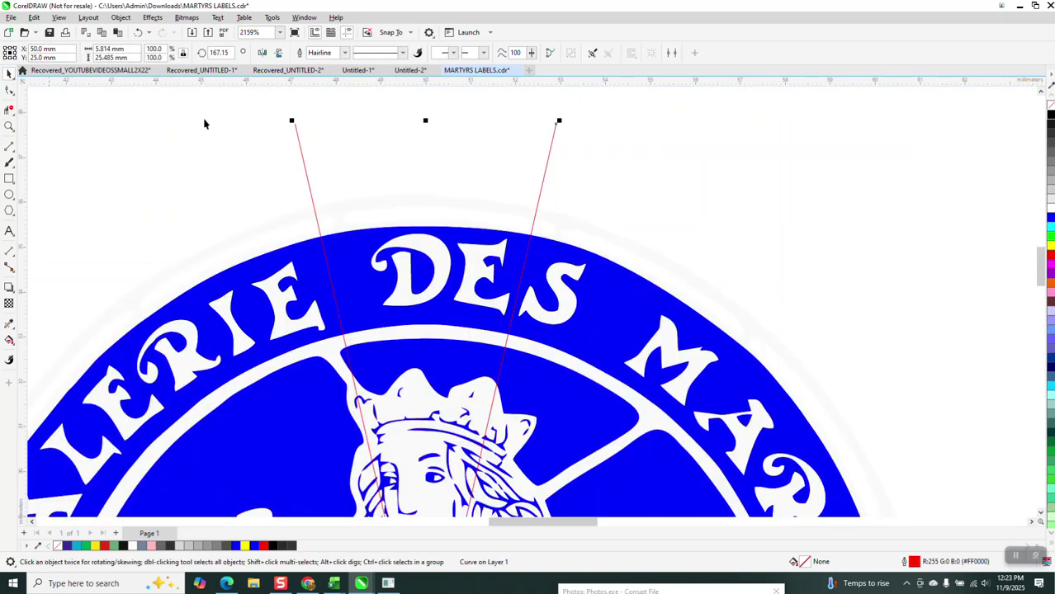
click(302, 149)
click(302, 147)
click(307, 154)
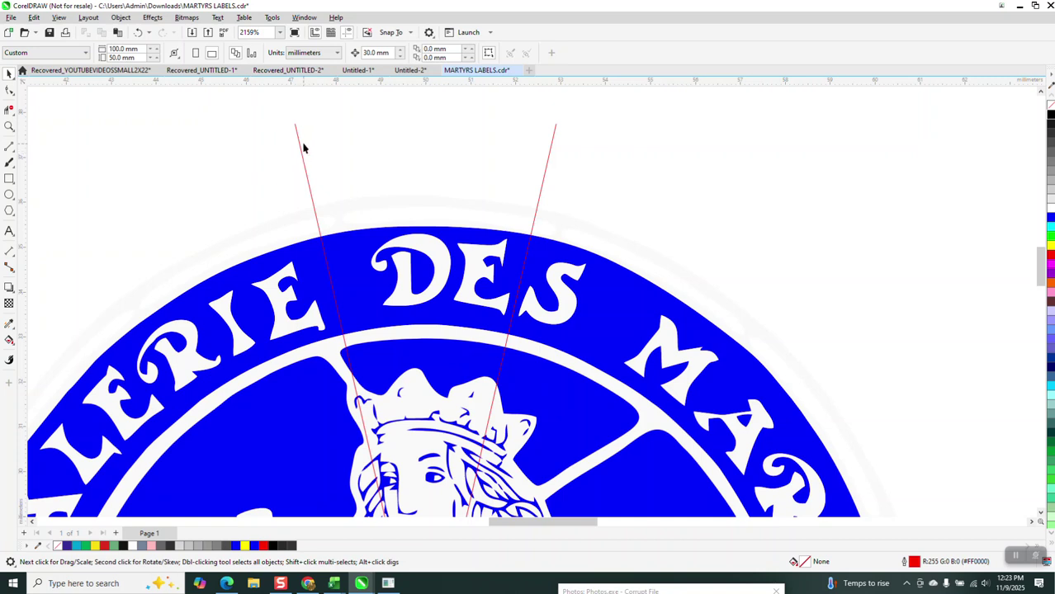
click(301, 147)
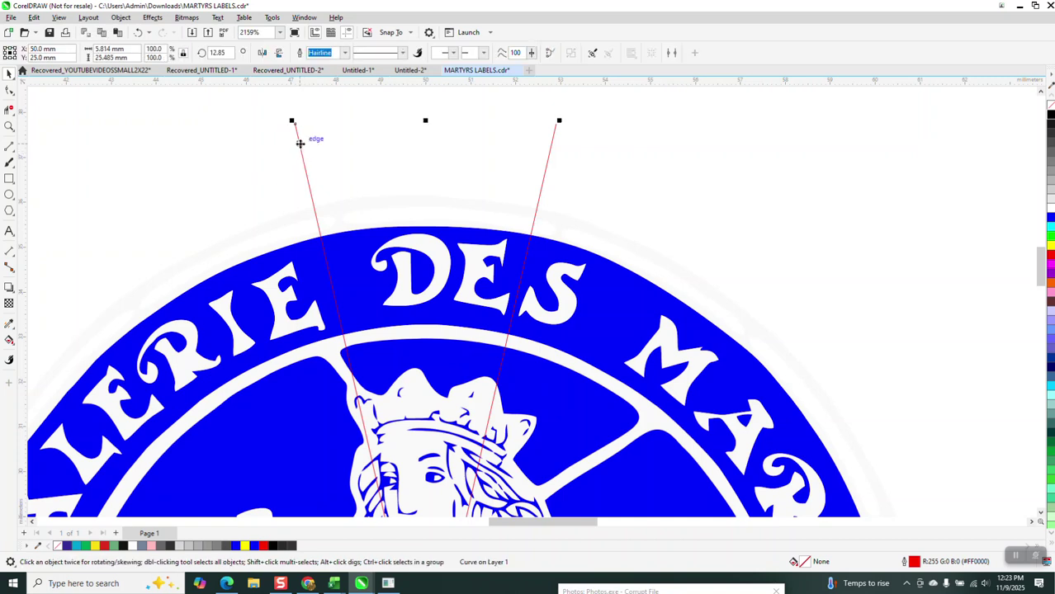
click(346, 53)
click(330, 147)
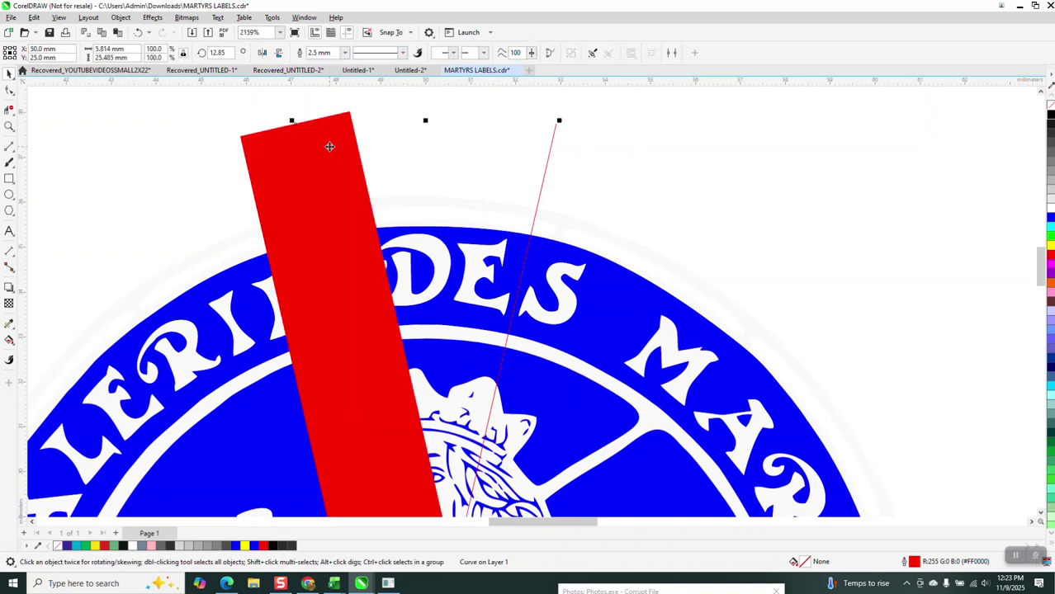
click(345, 53)
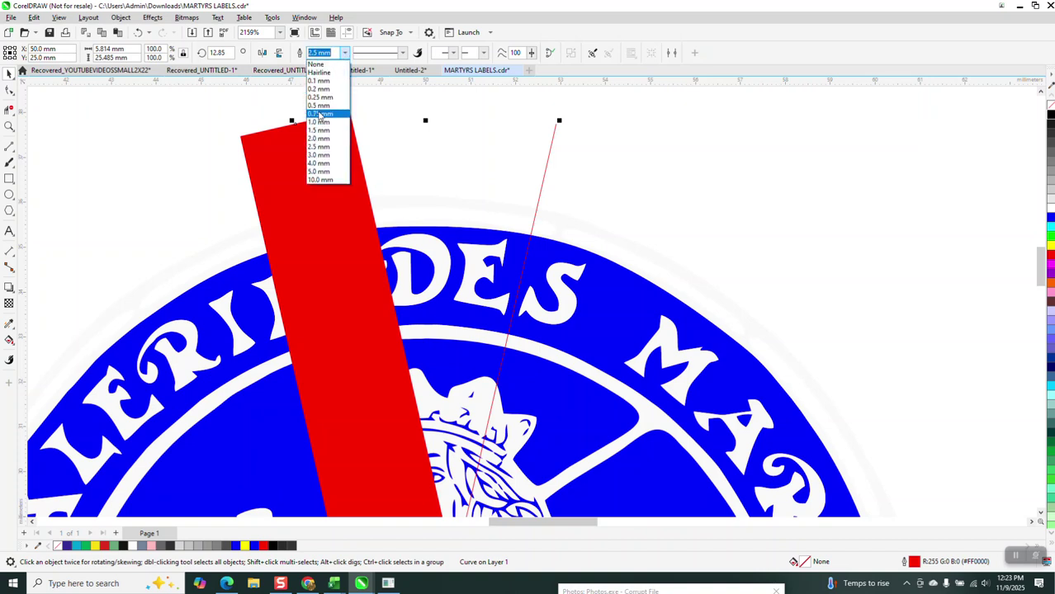
click(320, 108)
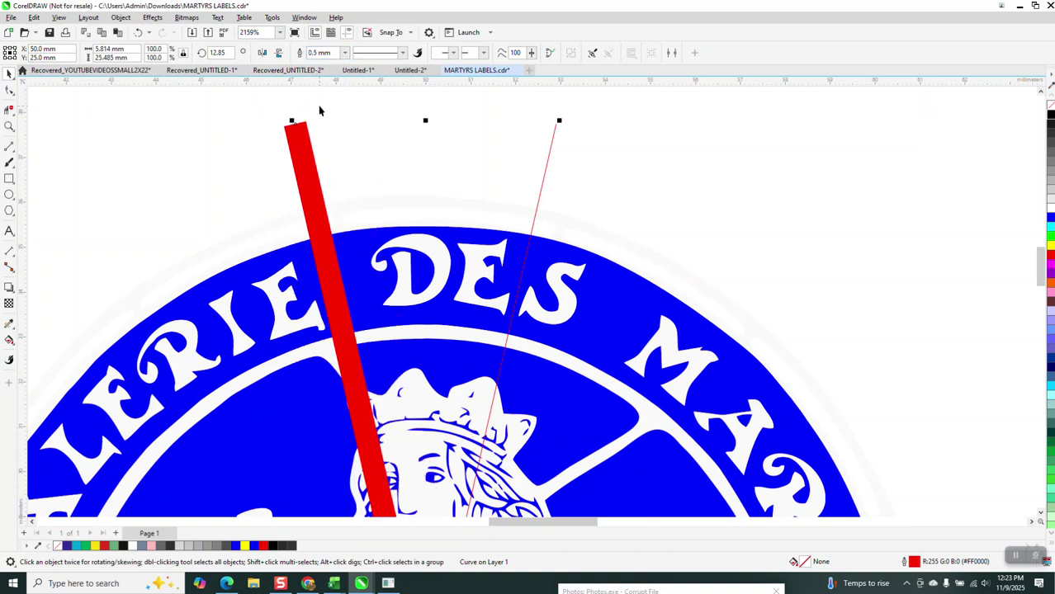
- Set the outline width of the mirrored line leaning toward the upper right to 0.5 mm
click(551, 157)
click(345, 53)
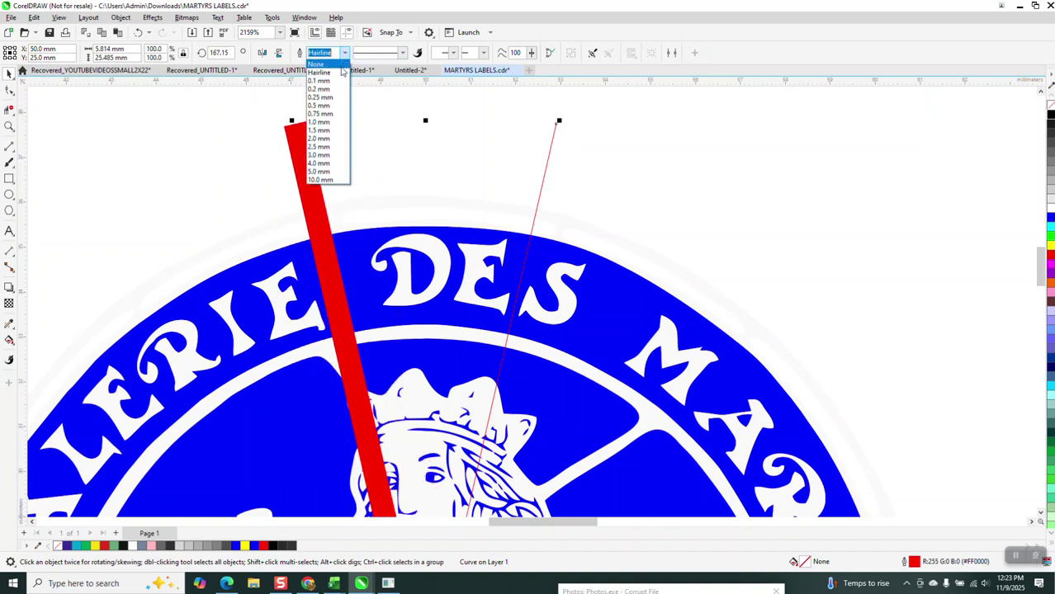
click(330, 107)
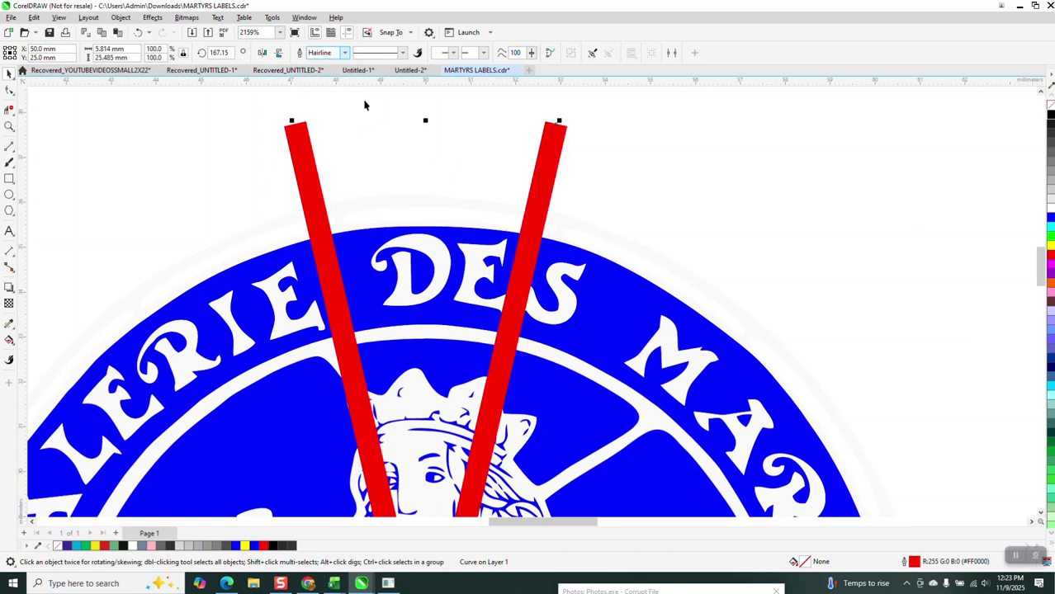
- Convert the outlines of both crossed lines to objects
click(121, 17)
click(158, 326)
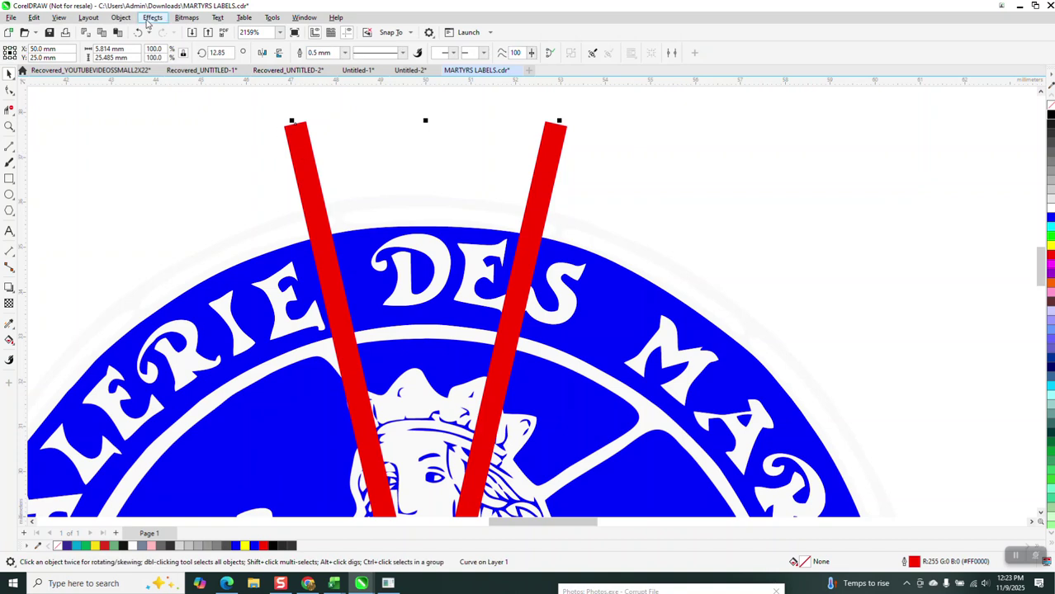
click(120, 17)
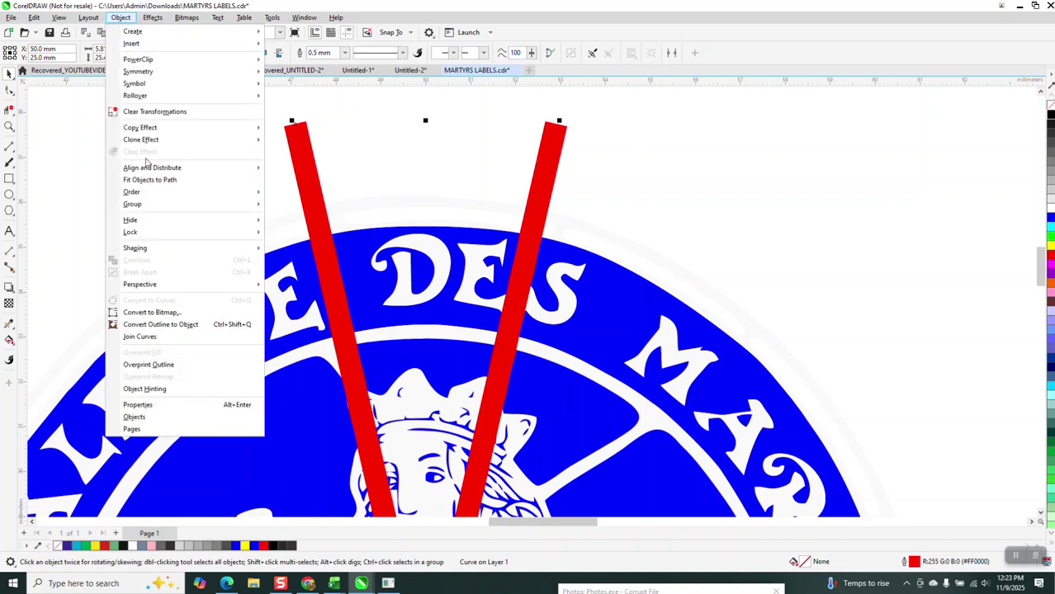
click(157, 325)
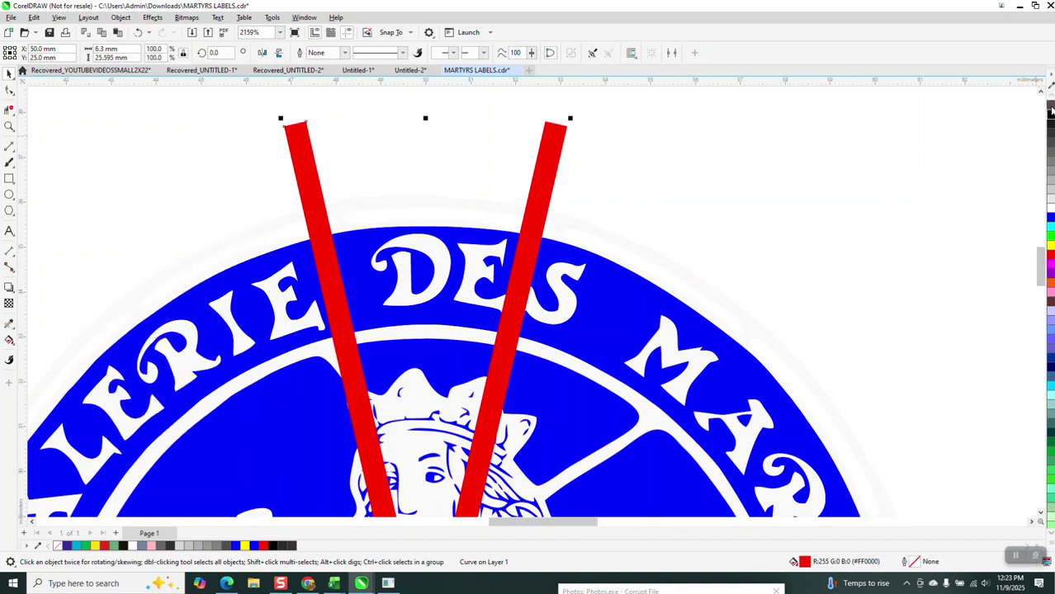
- Give both converted bars no fill and a black hairline outline
click(1050, 105)
click(560, 153)
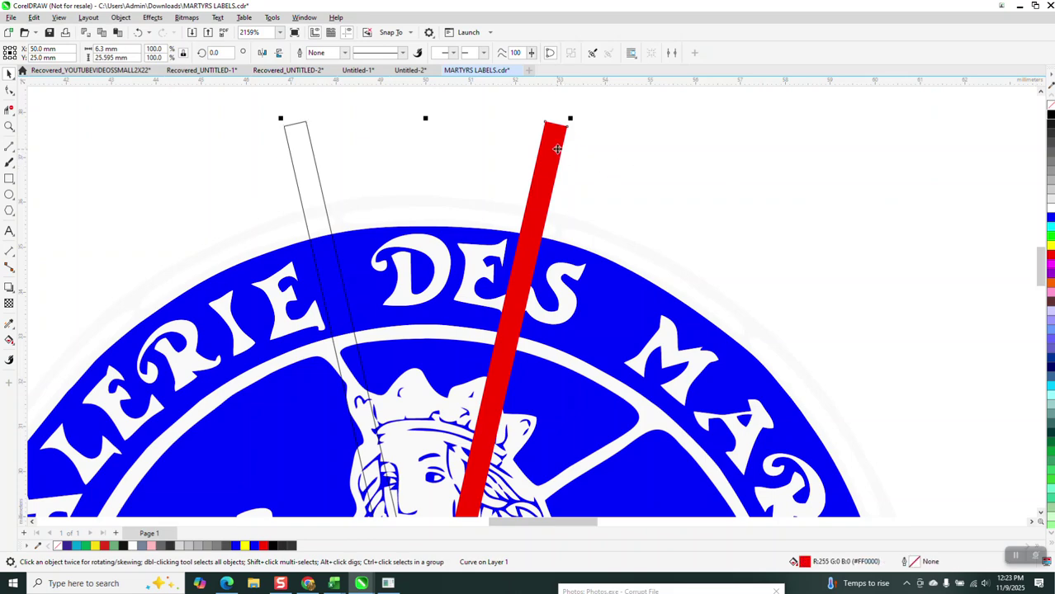
click(1050, 117)
right_click(1050, 120)
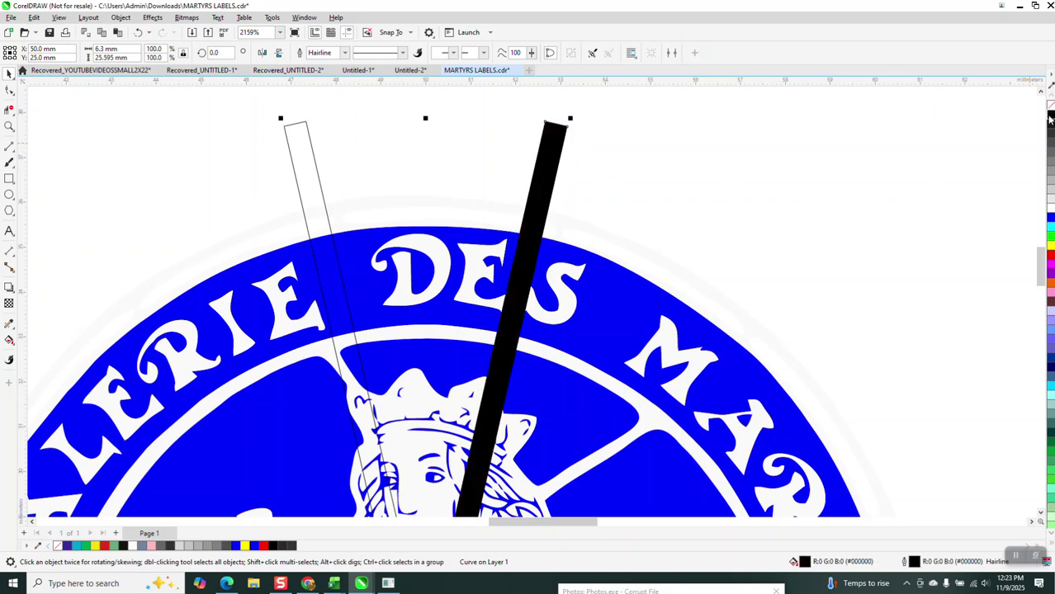
click(1051, 105)
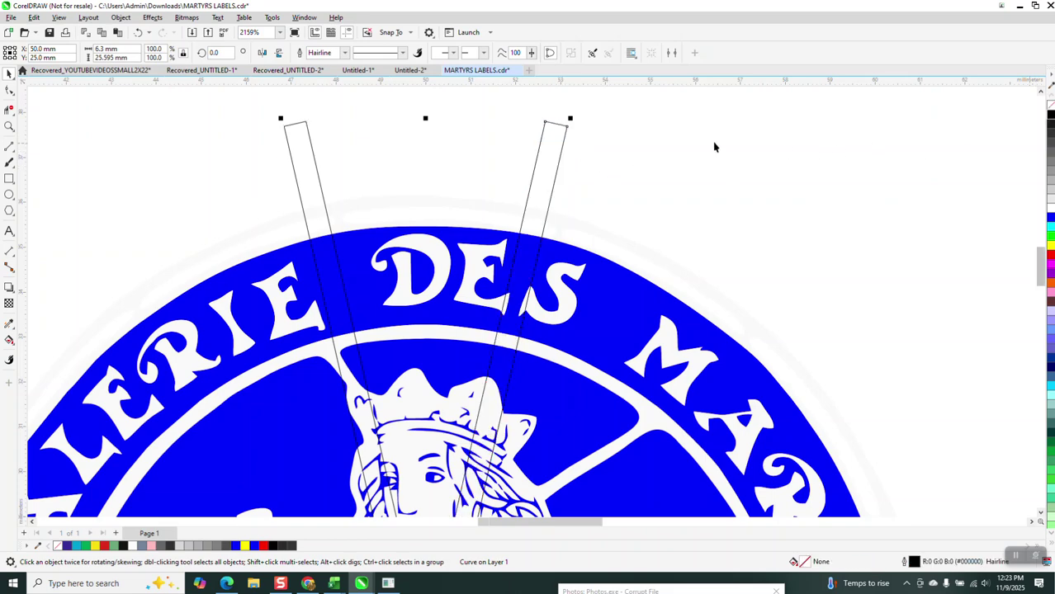
- Draw a circle, centre it on the page and enlarge it to about 21.9 mm, just outside the emblem's blue disc
scroll(713, 141, down, 2)
scroll(678, 146, down, 1)
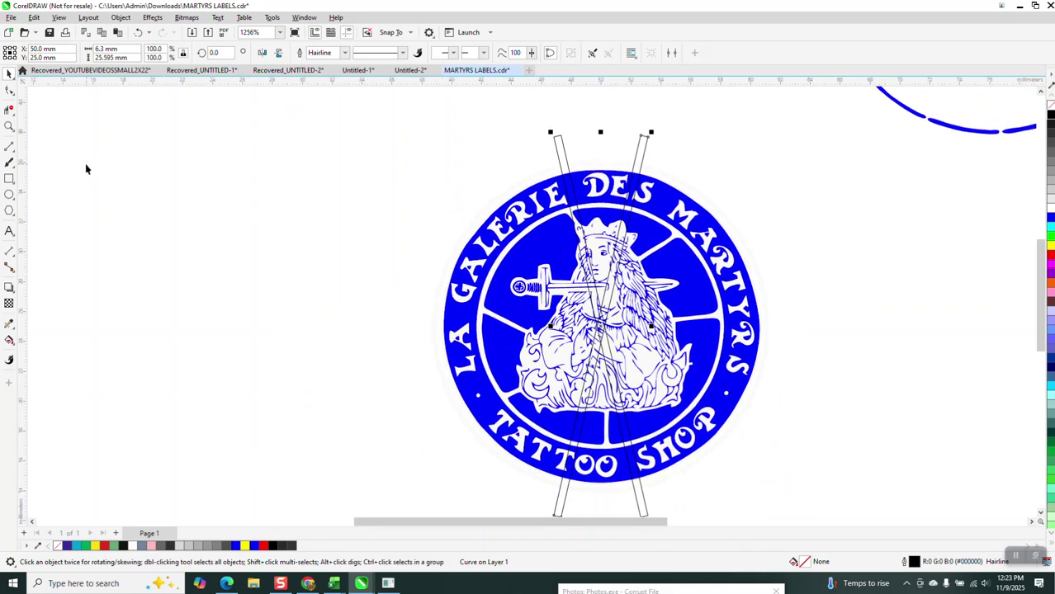
click(10, 195)
drag(417, 162, 243, 415)
key(p)
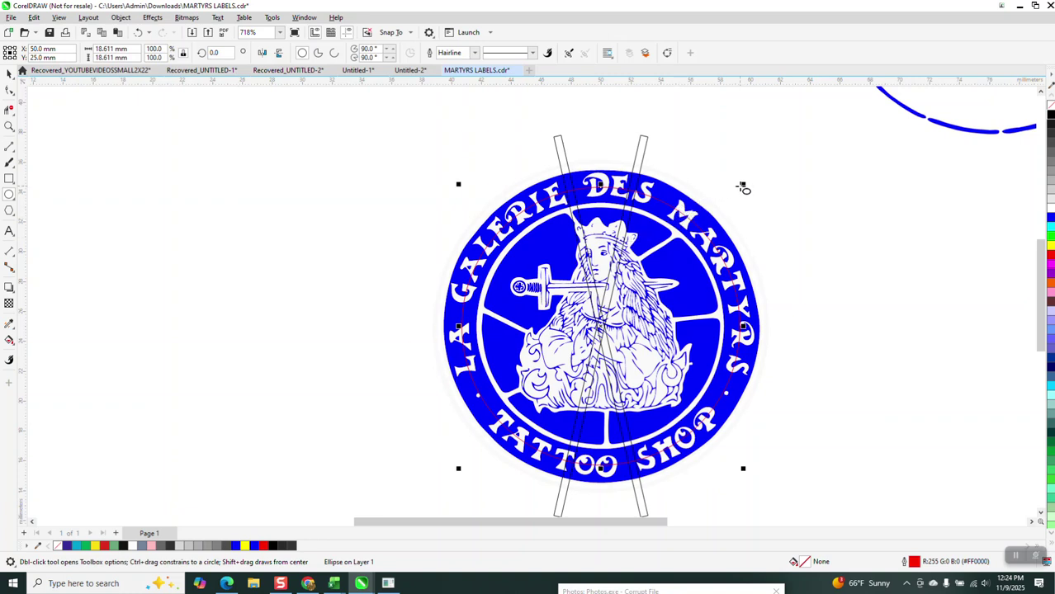
drag(743, 185, 770, 155)
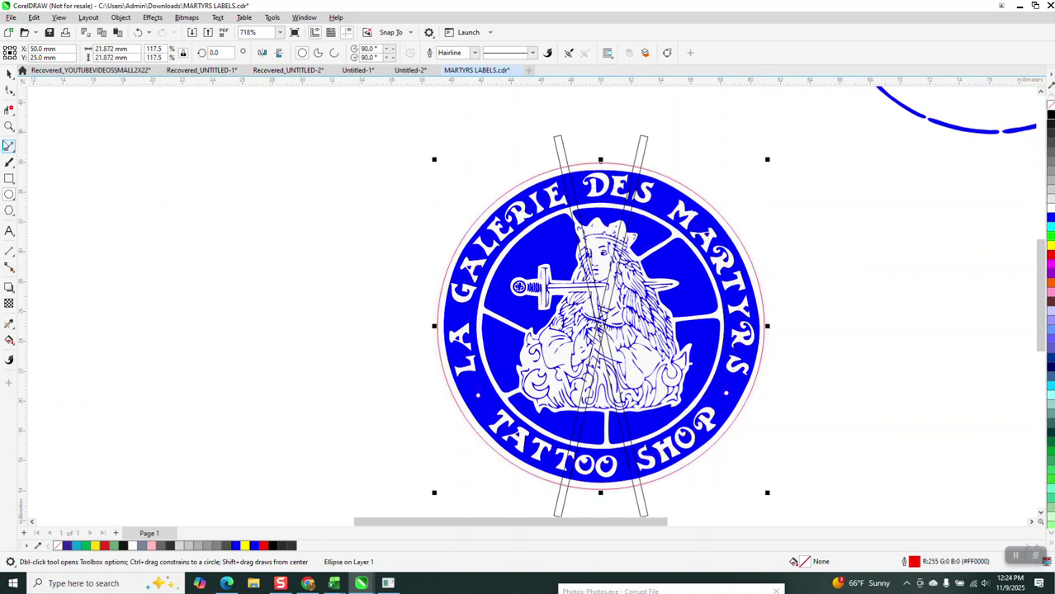
- Trim away the red circle's short segments just outside the two crossed bars near the top with Virtual Segment Delete
click(8, 110)
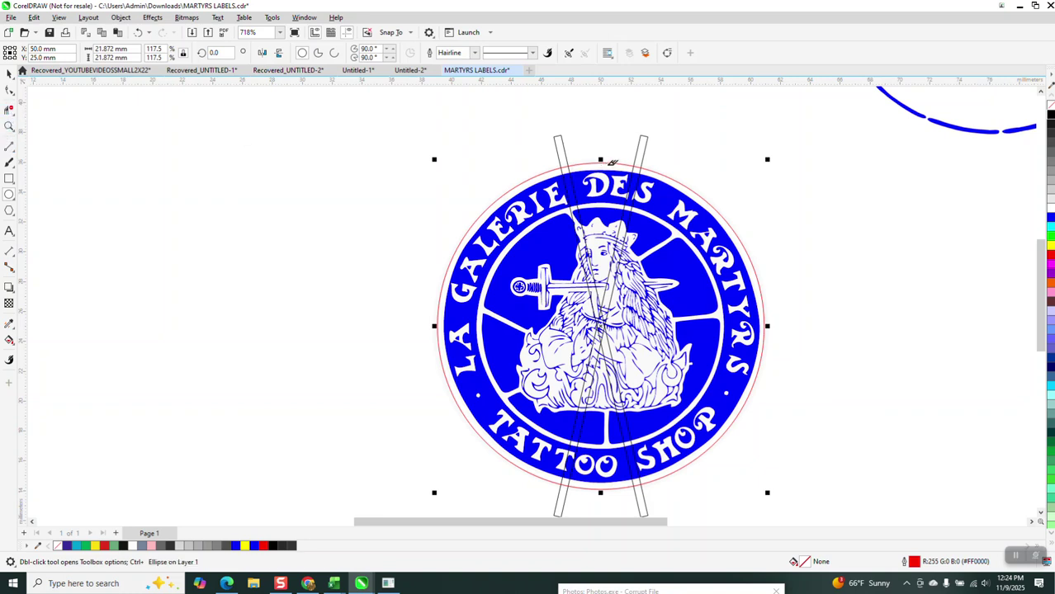
click(656, 166)
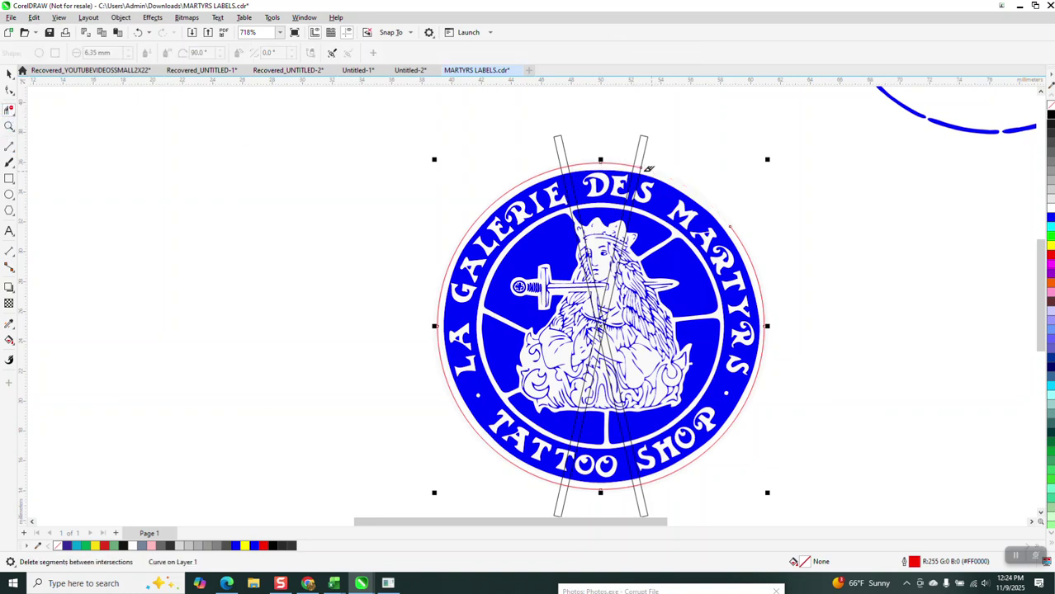
click(559, 163)
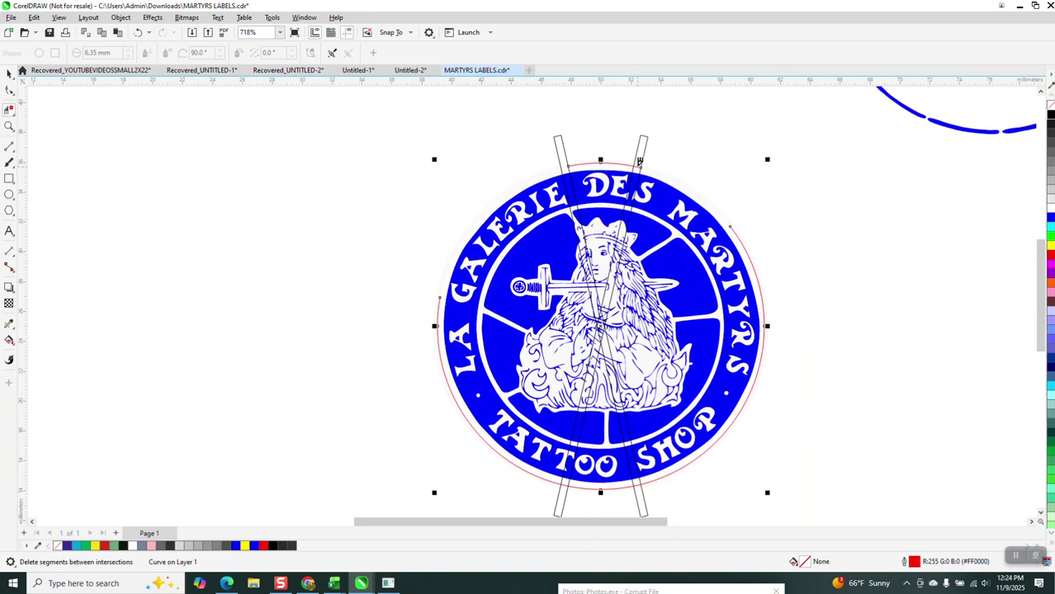
- Try to trim further segments of the red circle along its right and lower-right sides
click(738, 228)
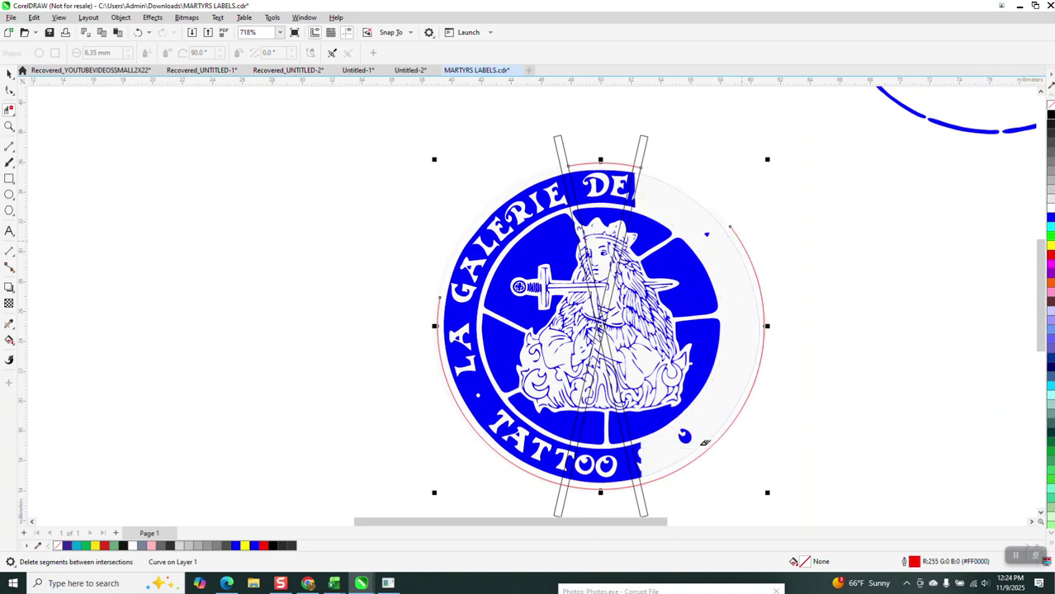
click(683, 468)
click(754, 381)
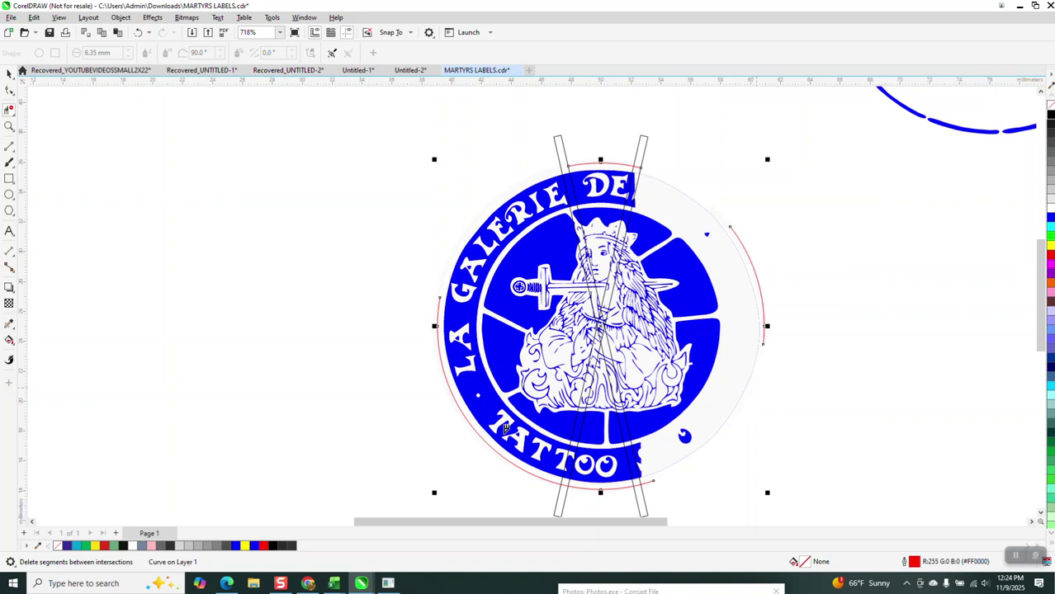
- Break the trimmed circle apart and delete its lower-left arc
click(9, 74)
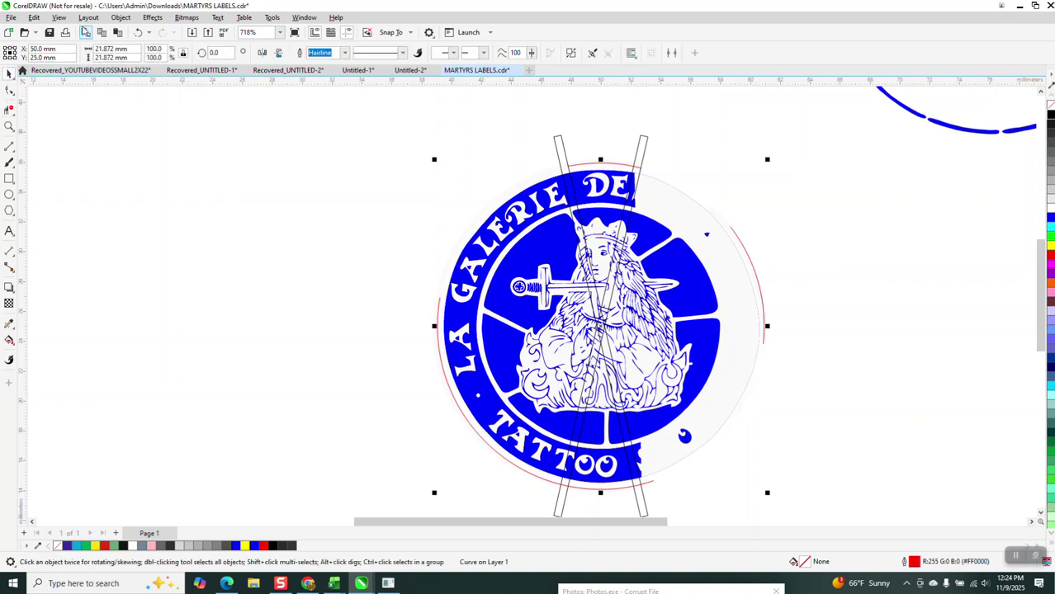
click(120, 17)
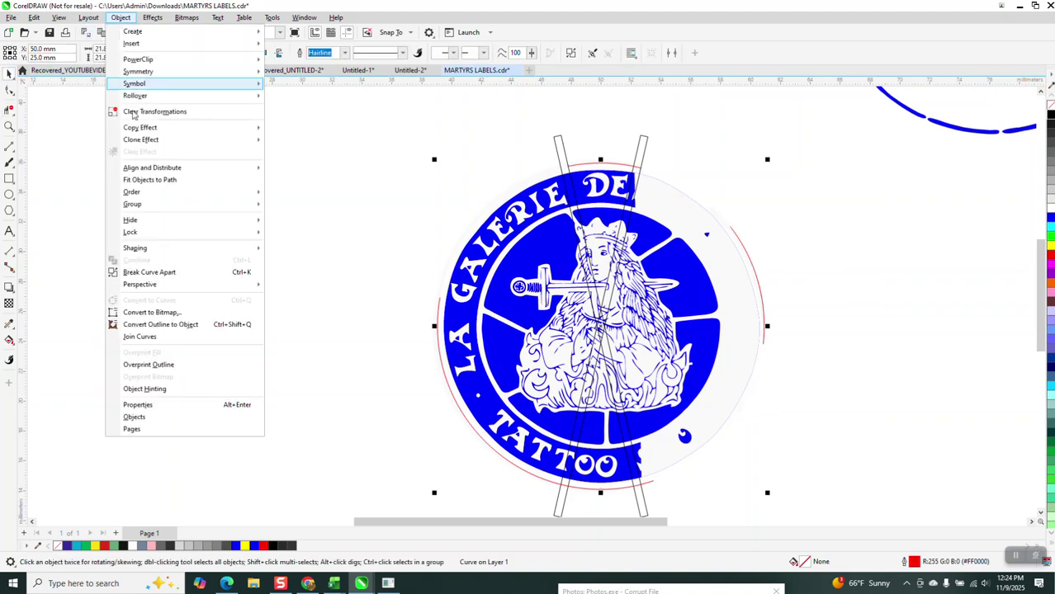
click(157, 272)
click(391, 307)
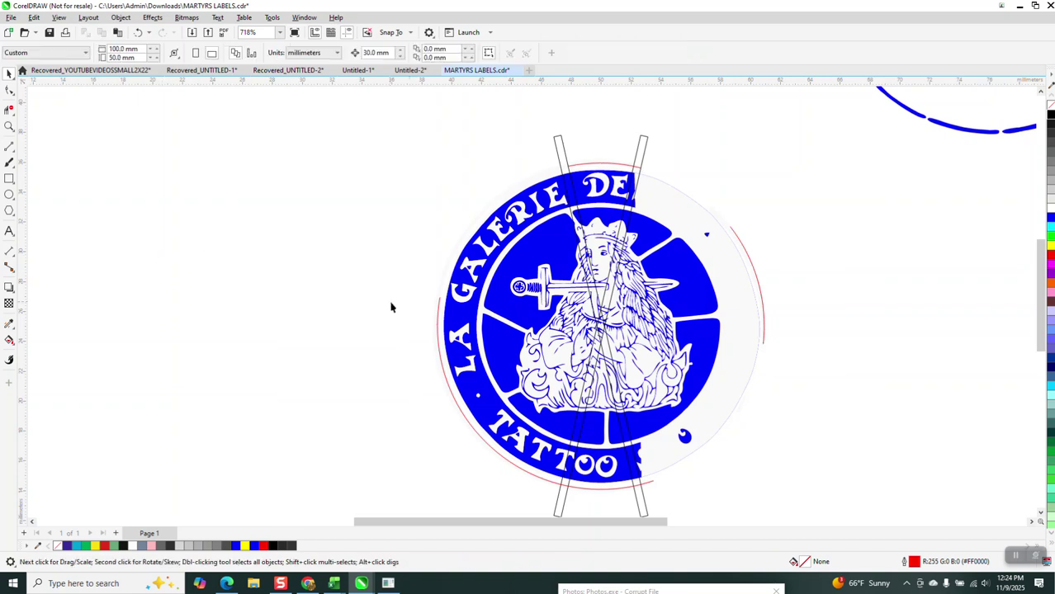
click(440, 314)
key(Delete)
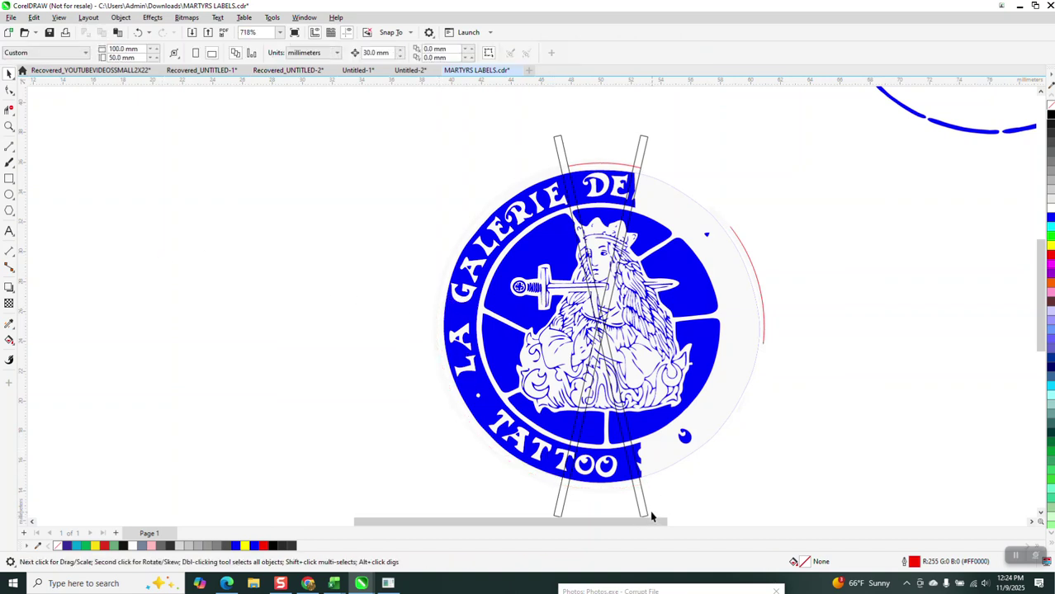
- Delete the remaining red arc beside the emblem's right side and both crossed bars
click(762, 305)
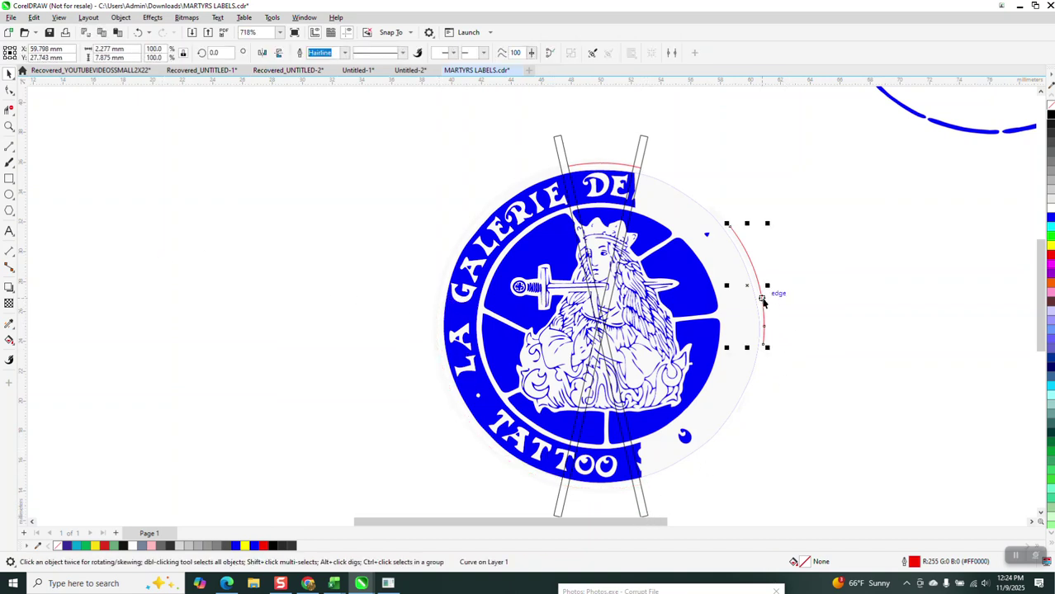
key(Delete)
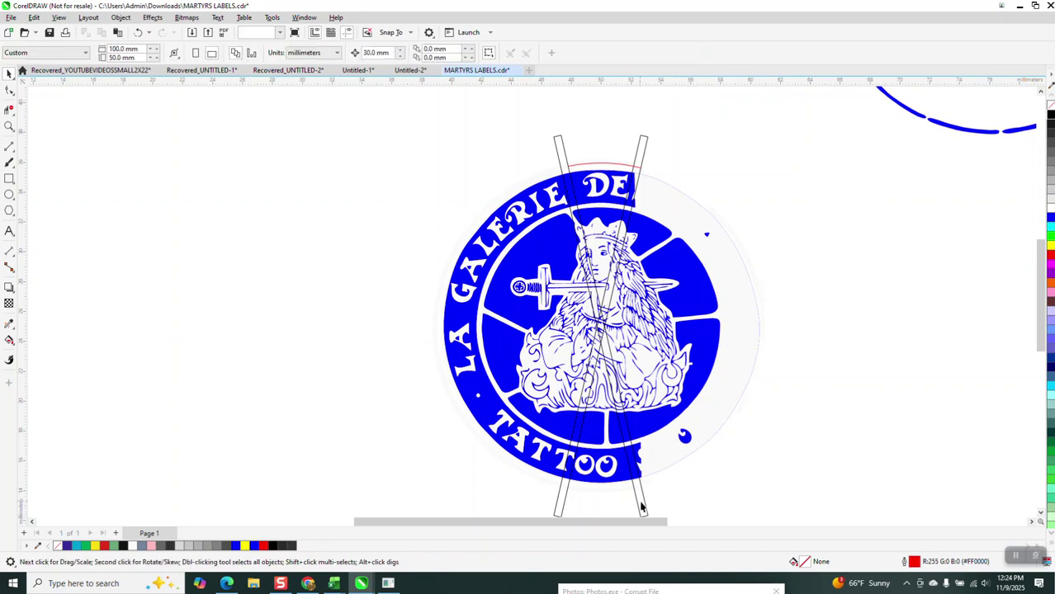
click(643, 506)
key(Delete)
click(561, 500)
key(Delete)
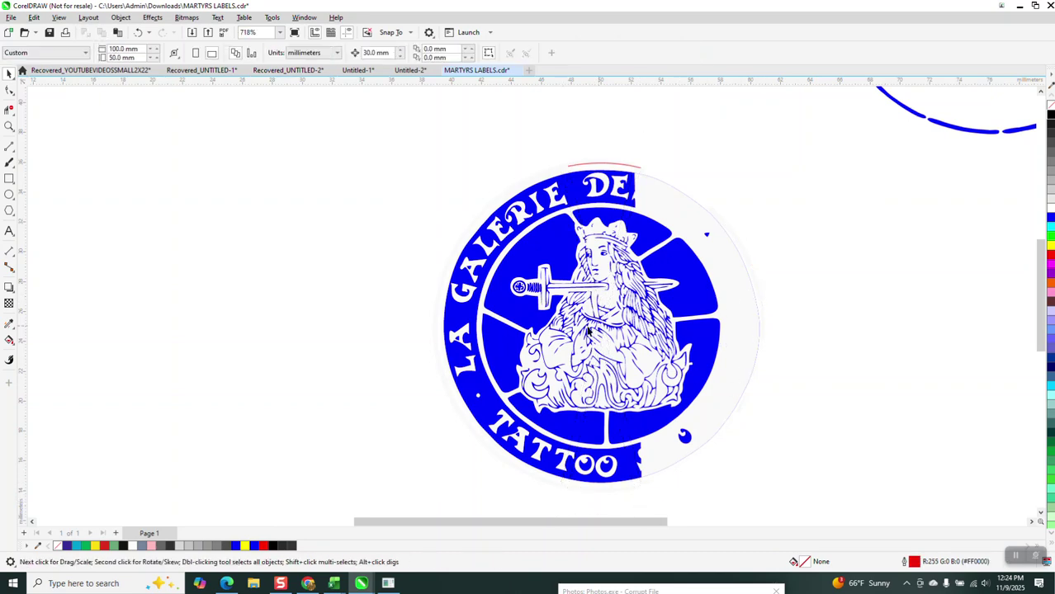
- Undo the deletions, the break-apart and the trims that cut into the emblem's blue disc
scroll(588, 330, down, 1)
scroll(733, 299, down, 1)
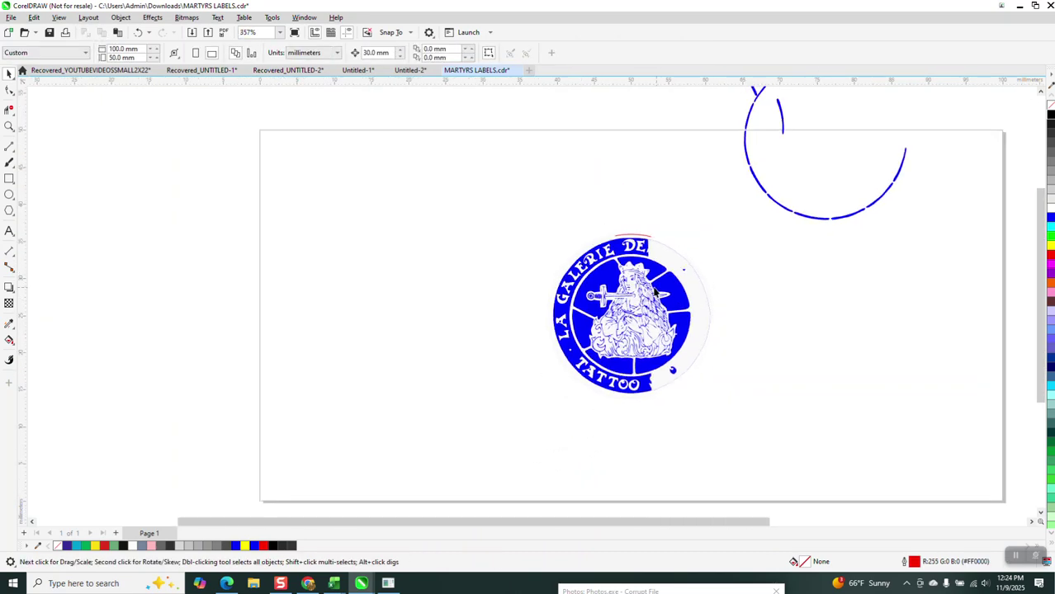
click(139, 32)
click(140, 31)
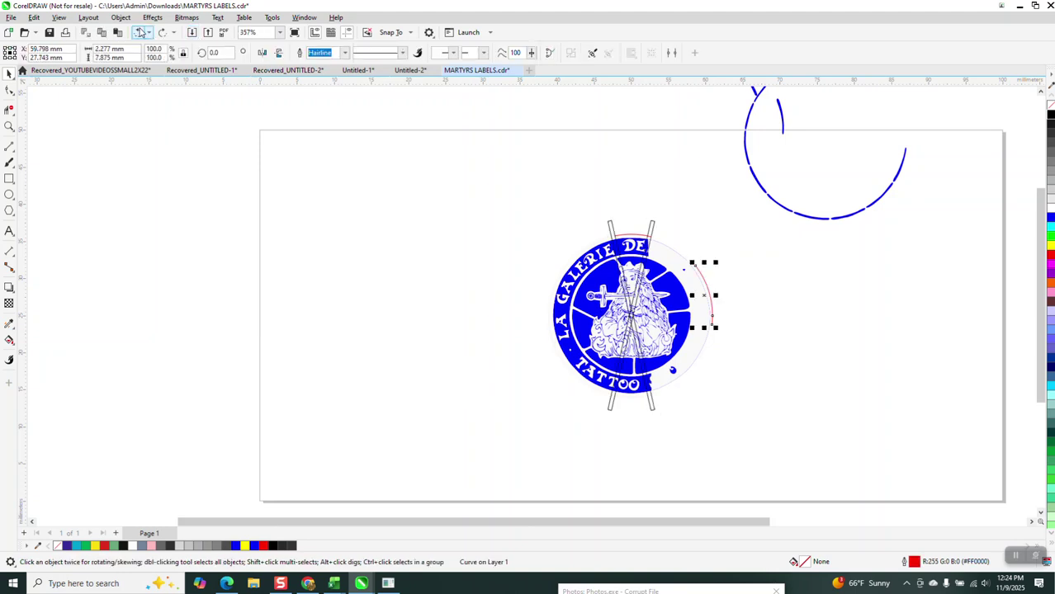
click(141, 32)
click(140, 32)
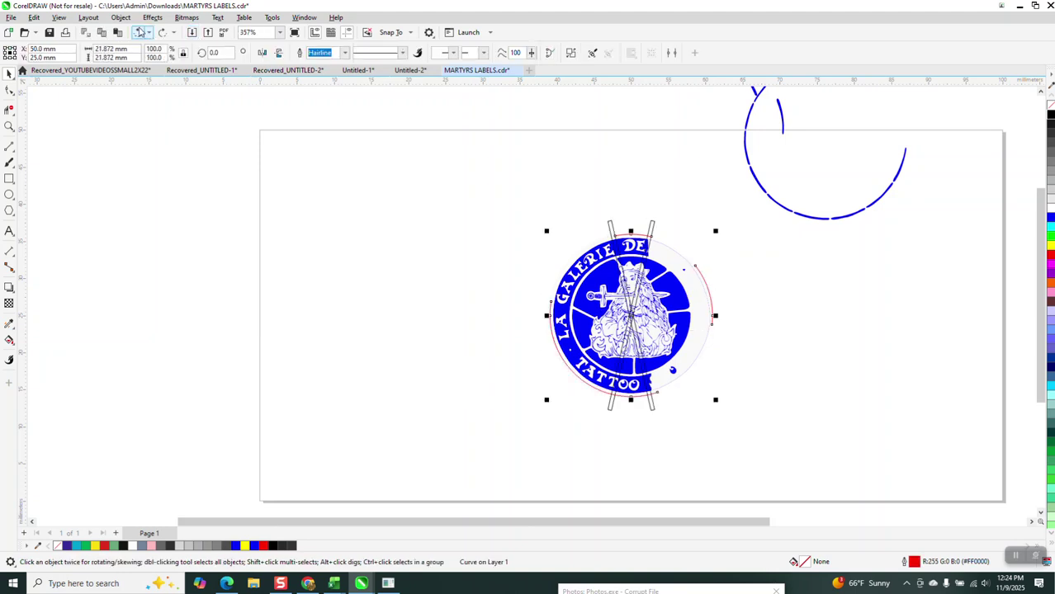
click(141, 31)
click(141, 31)
click(141, 32)
- Try to delete the outer arc from the still combined red circle, and undo the deletion
click(693, 249)
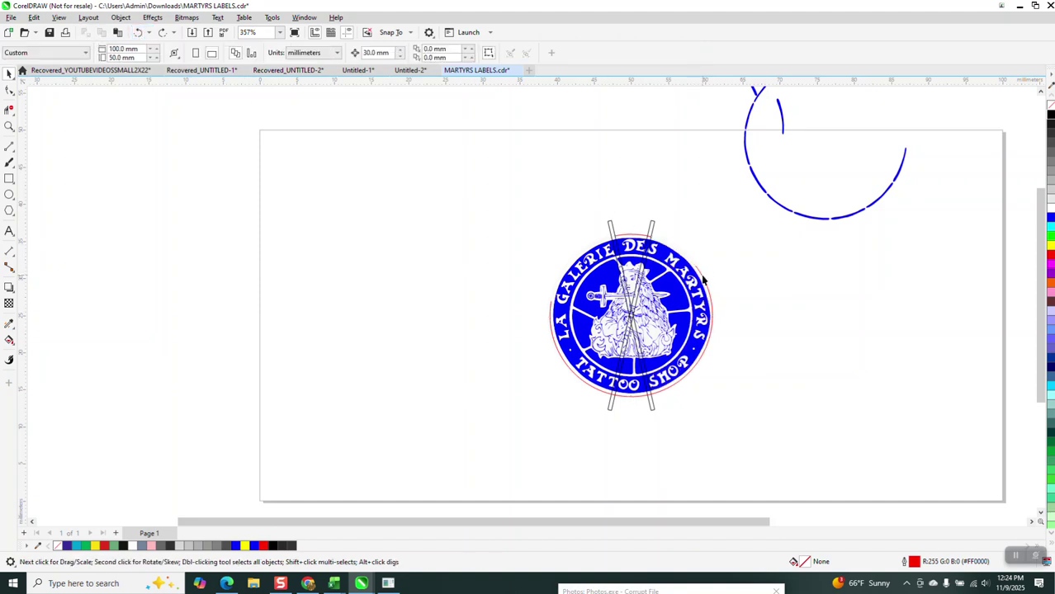
click(702, 279)
key(Delete)
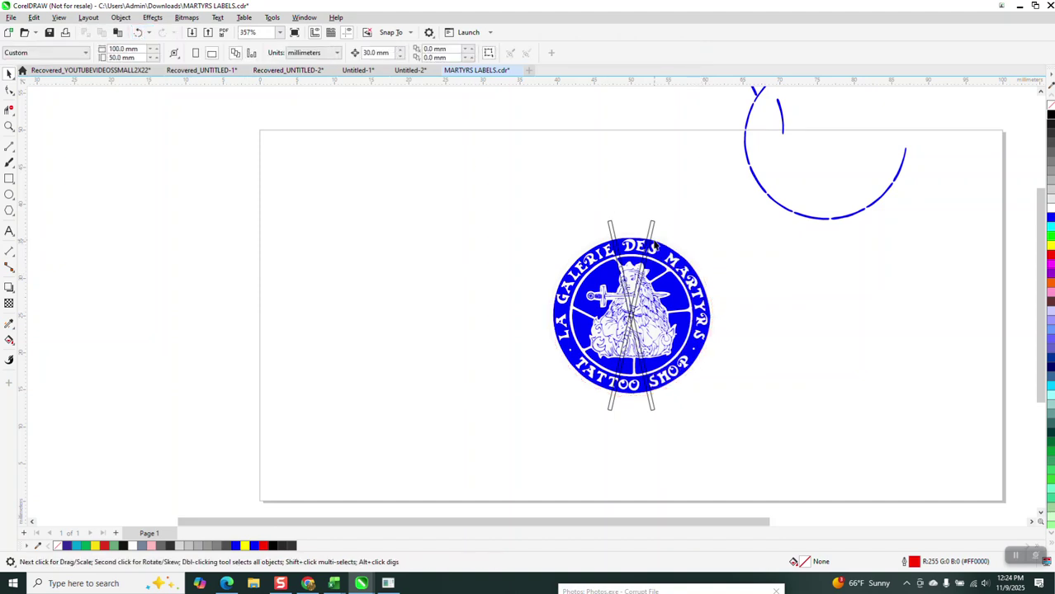
click(137, 32)
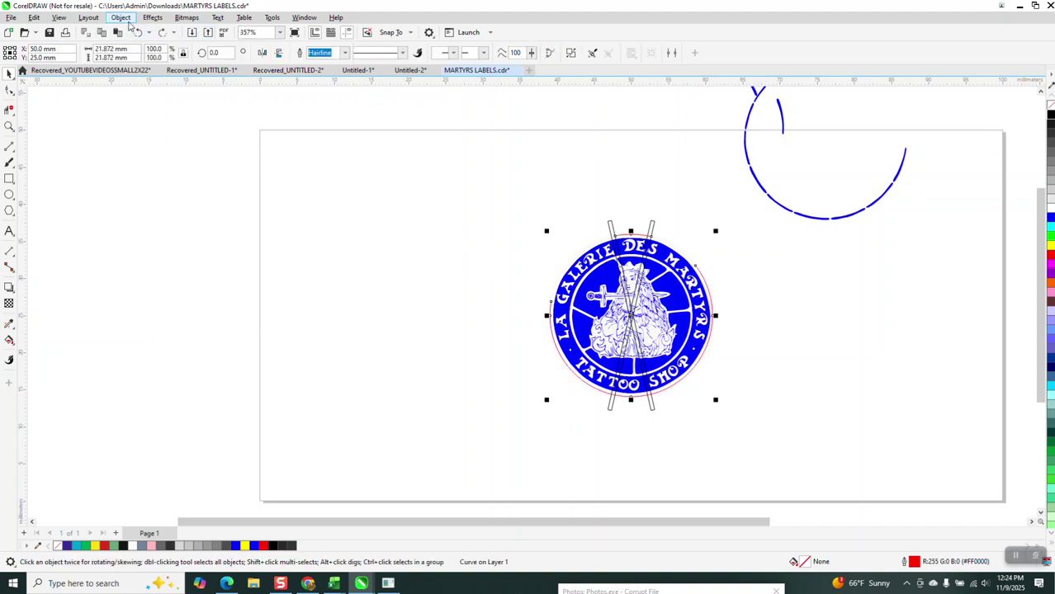
- Break the trimmed red circle apart and delete the large arc, keeping only the short arc at the top
click(121, 17)
click(174, 273)
click(232, 169)
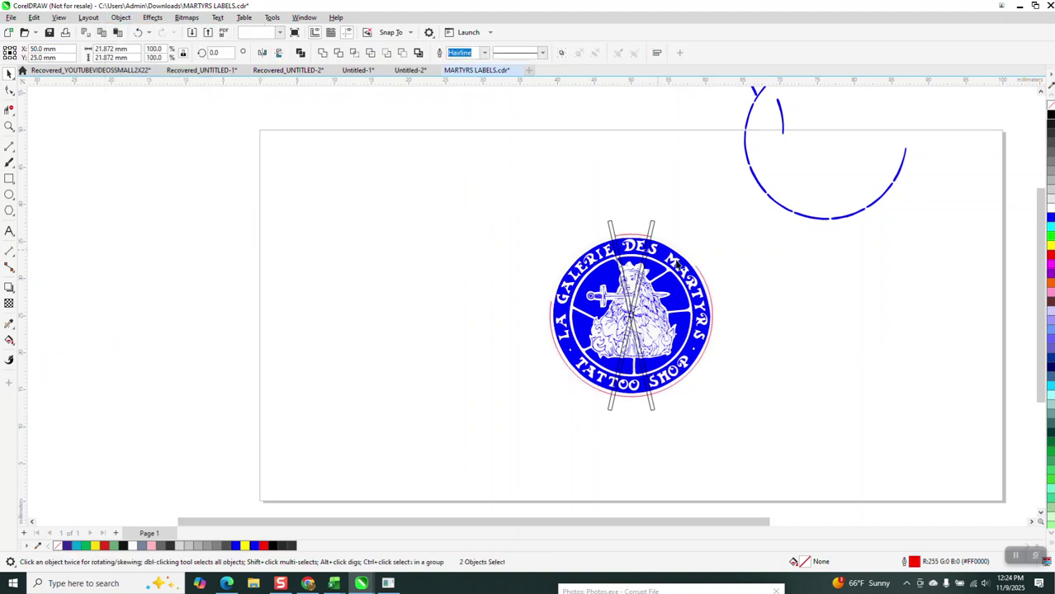
click(706, 287)
key(Delete)
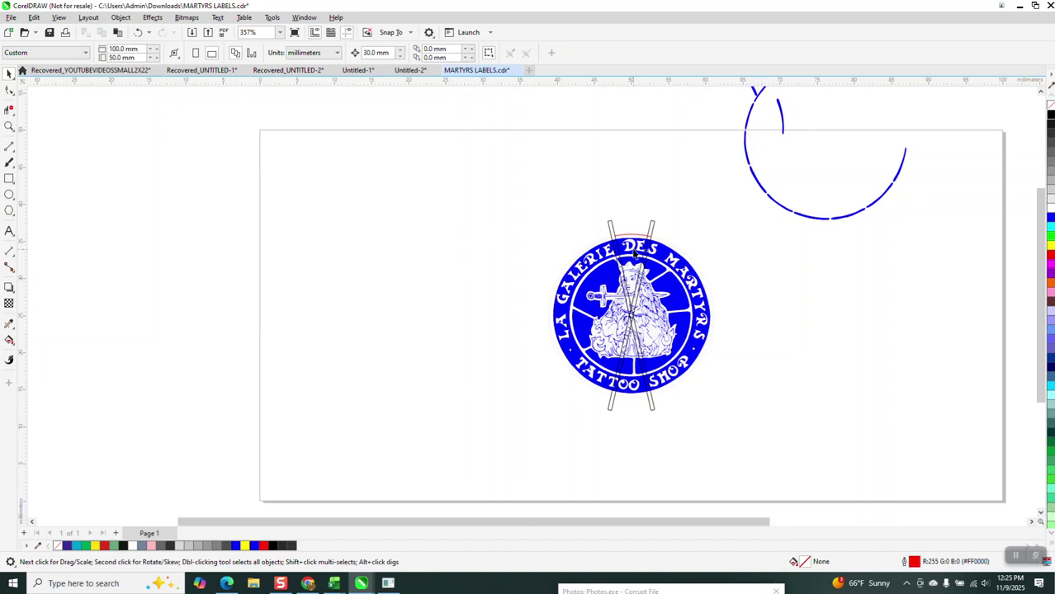
- Trim off the end of the short red arc that lies inside the bar leaning toward the upper right
click(10, 127)
drag(520, 187, 768, 333)
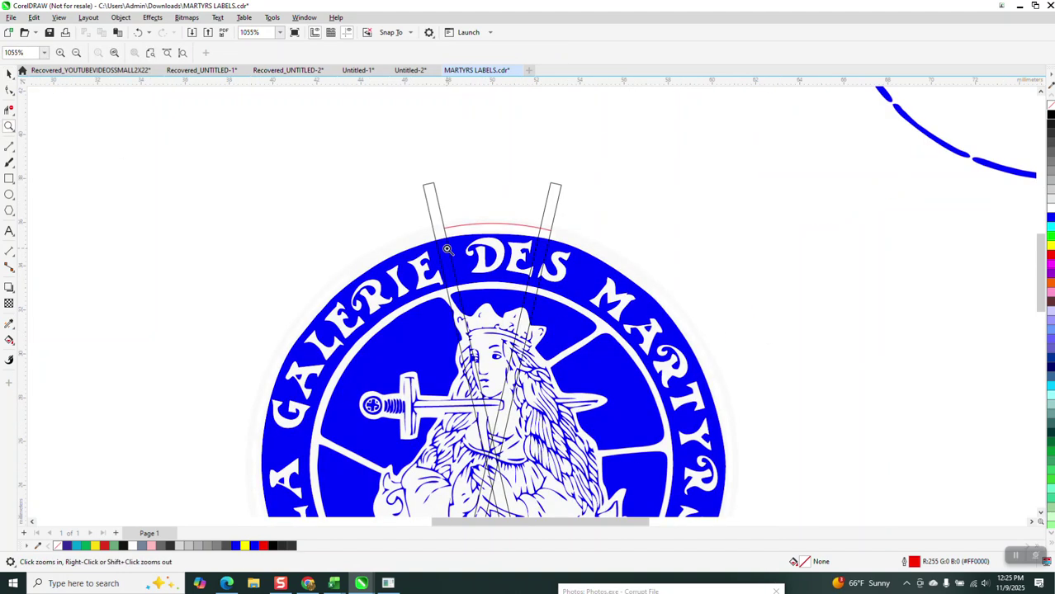
click(10, 110)
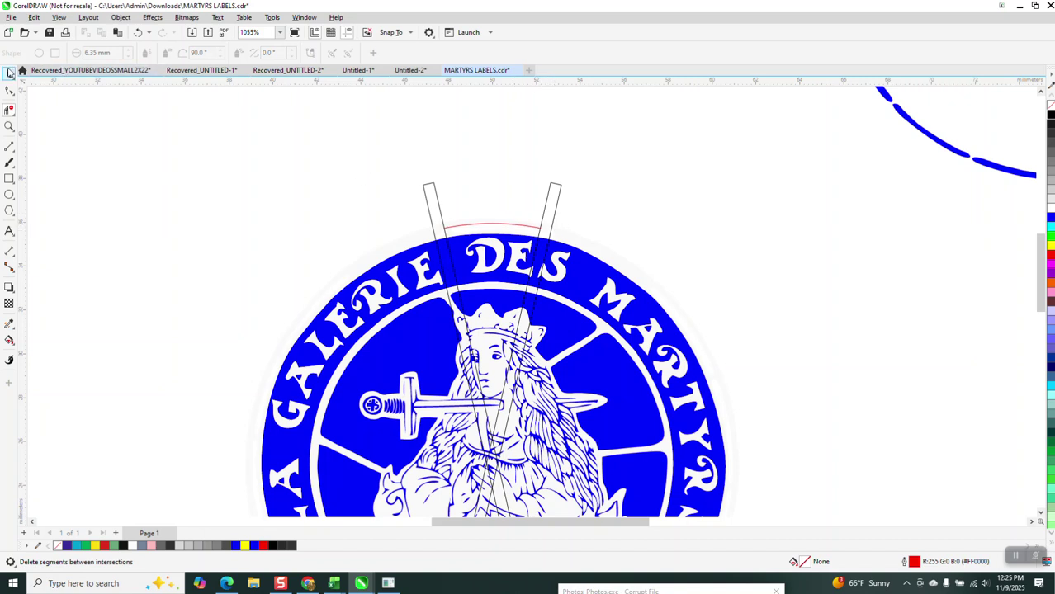
- Delete both crossed bars over the emblem
click(9, 73)
click(441, 206)
key(Delete)
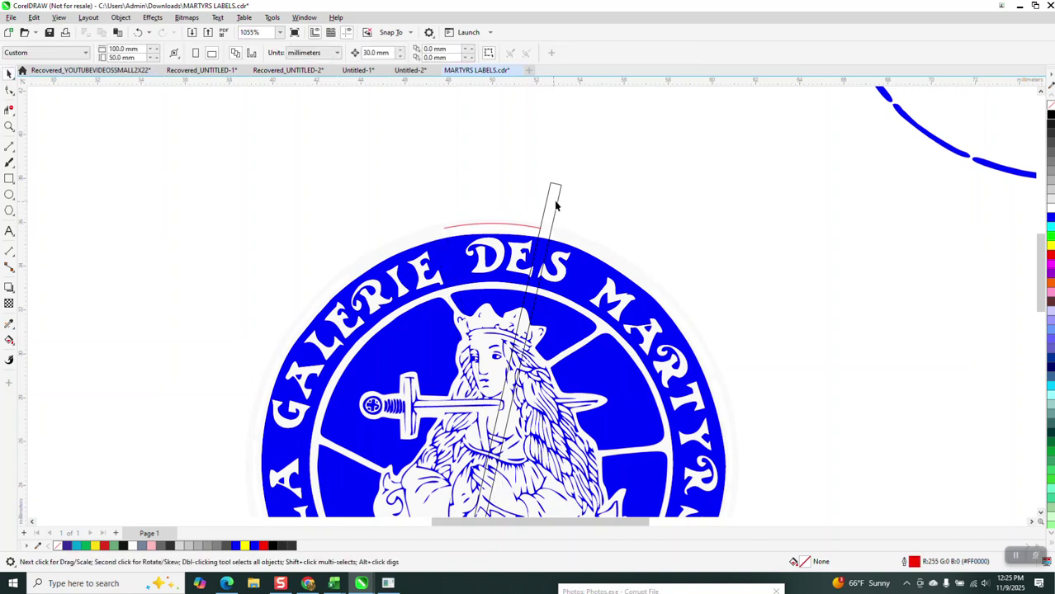
click(558, 205)
key(Delete)
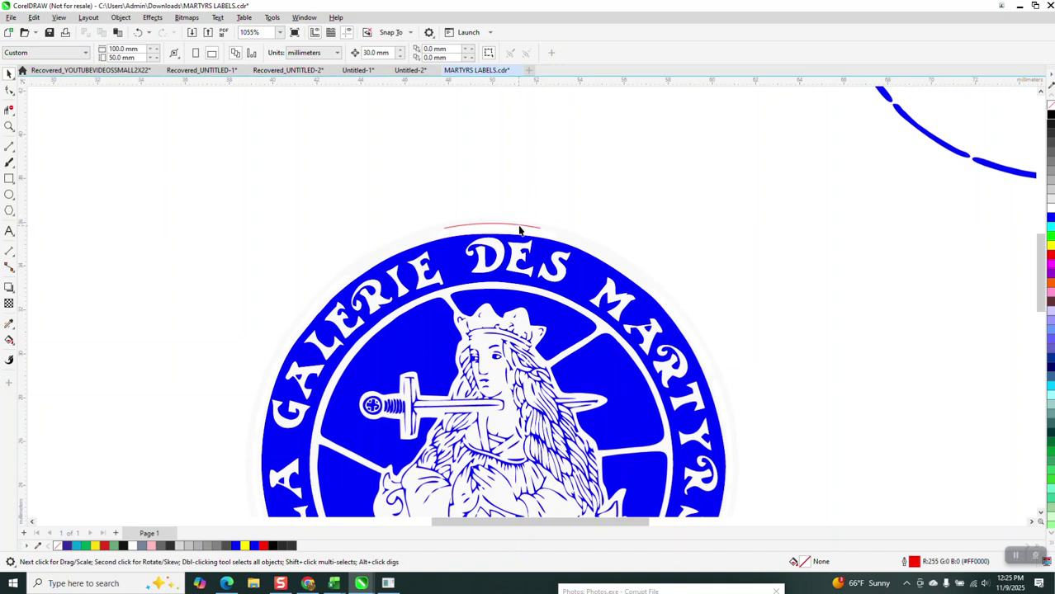
- Set the outline width of the short red arc above the emblem to 0.25 mm
click(519, 230)
click(345, 52)
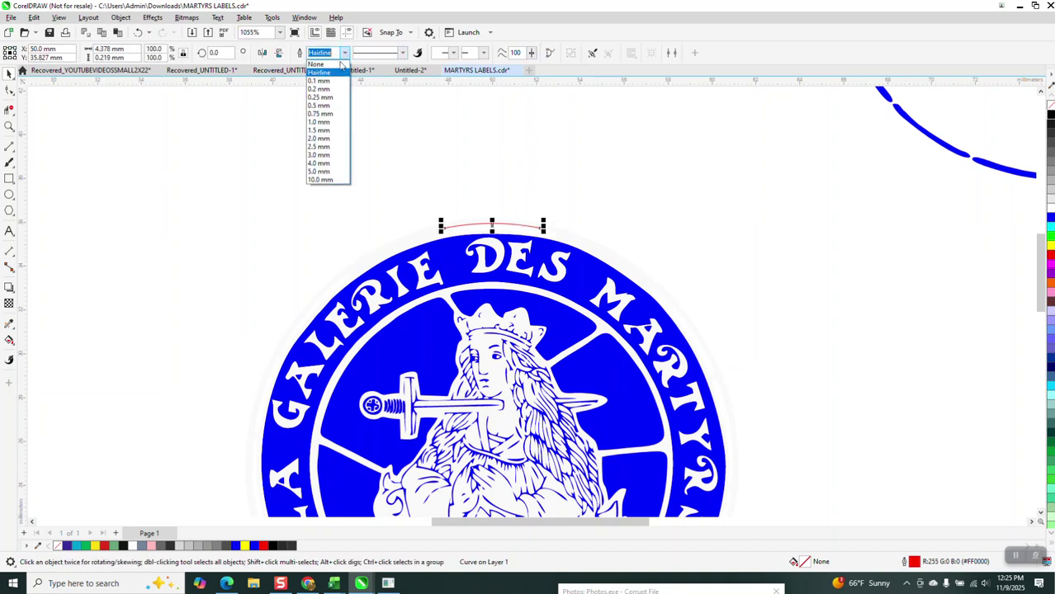
click(321, 105)
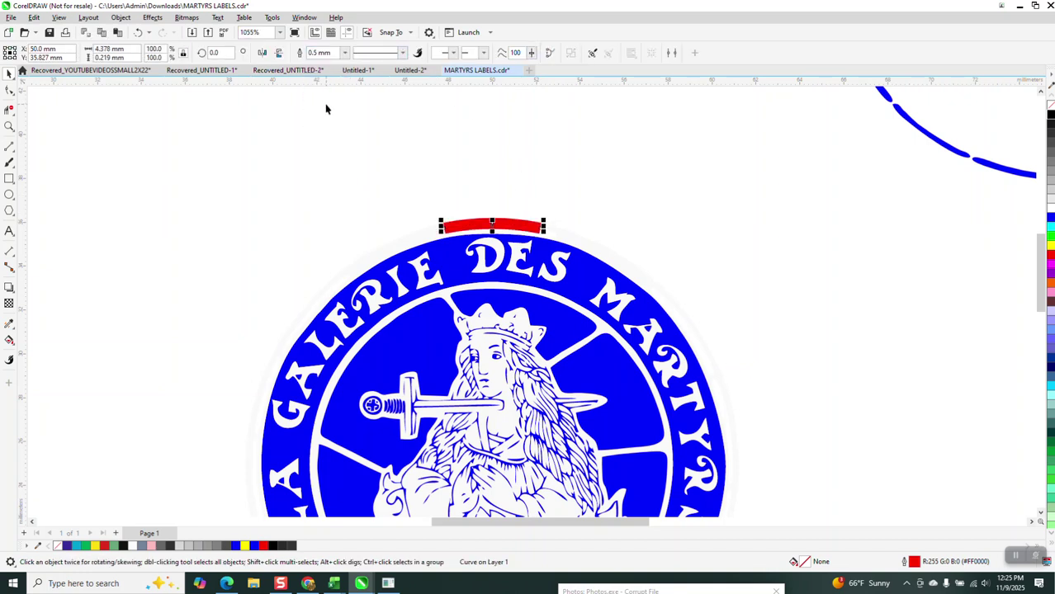
click(344, 53)
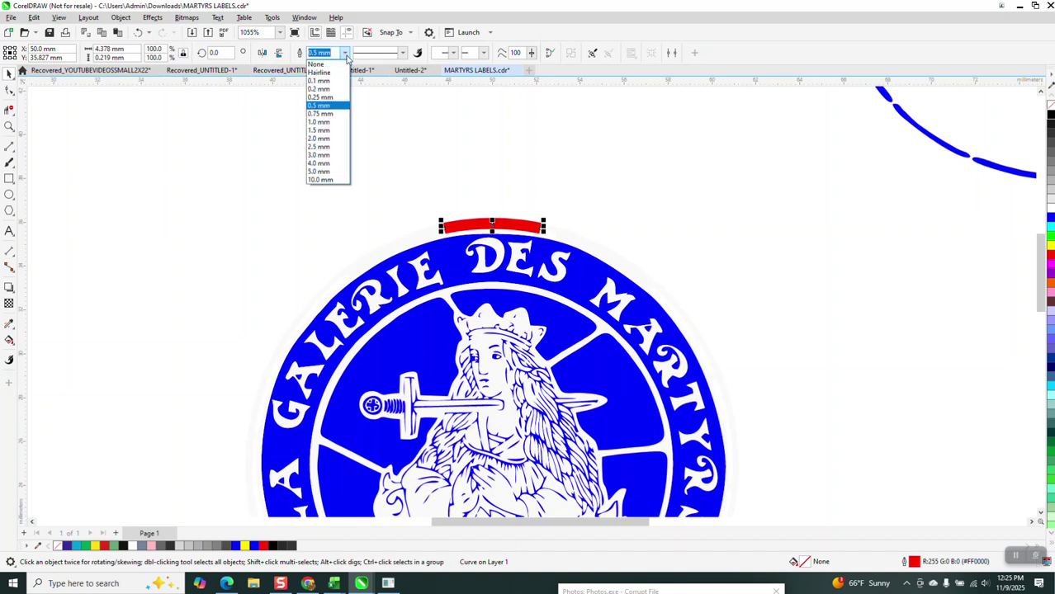
click(321, 97)
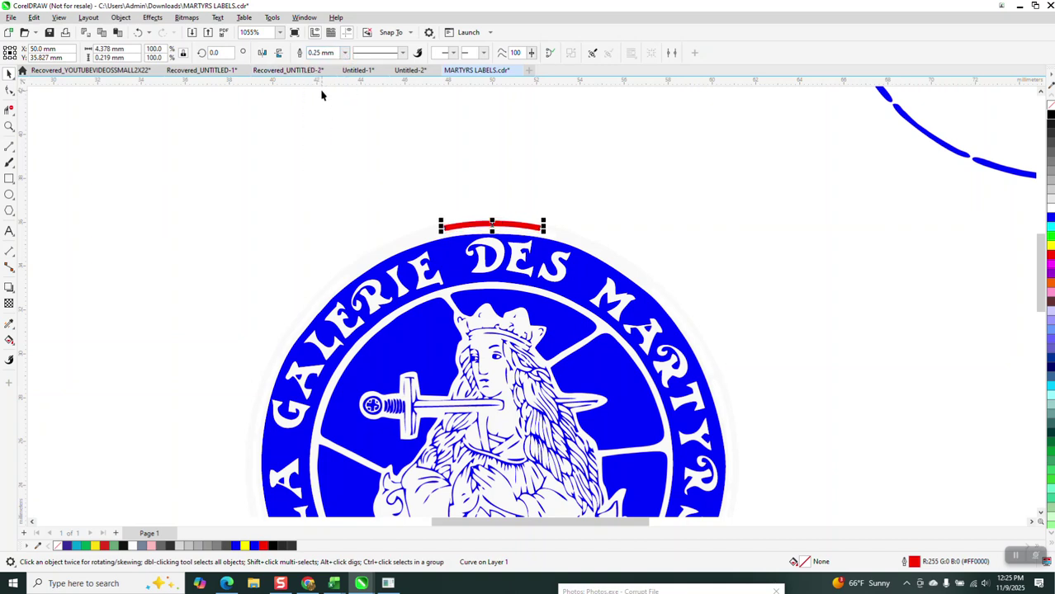
- Give the short red arc's outline round line caps
key(F12)
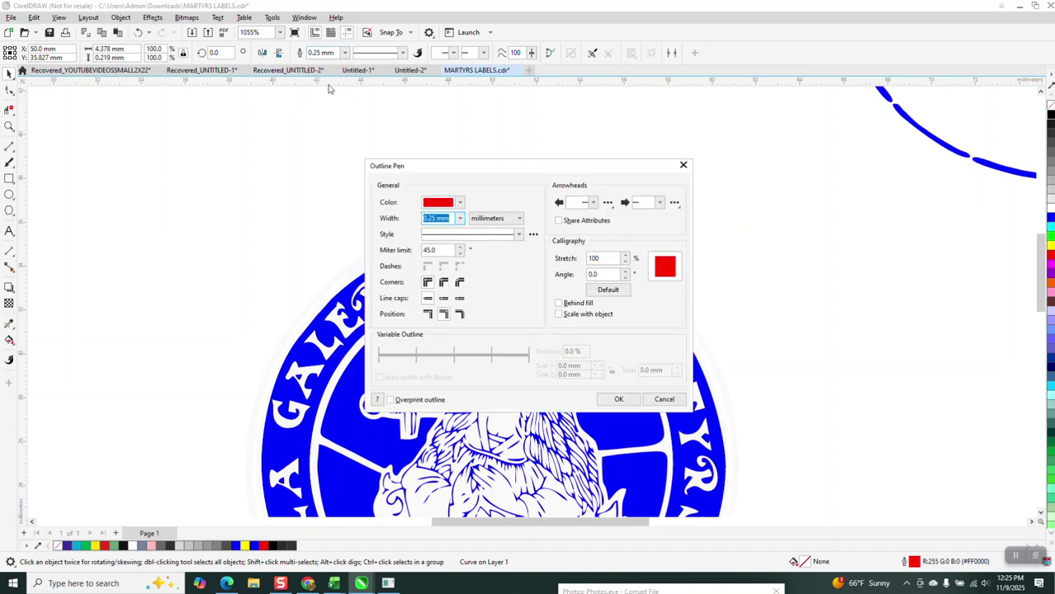
click(444, 298)
click(619, 399)
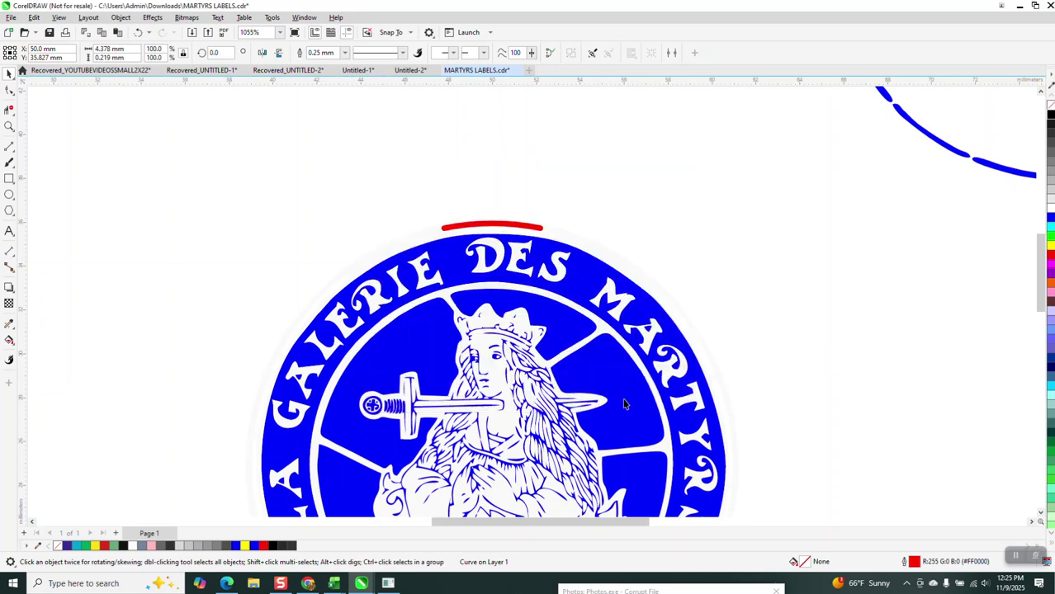
- Change the short arc's outline color to blue to match the emblem
click(513, 201)
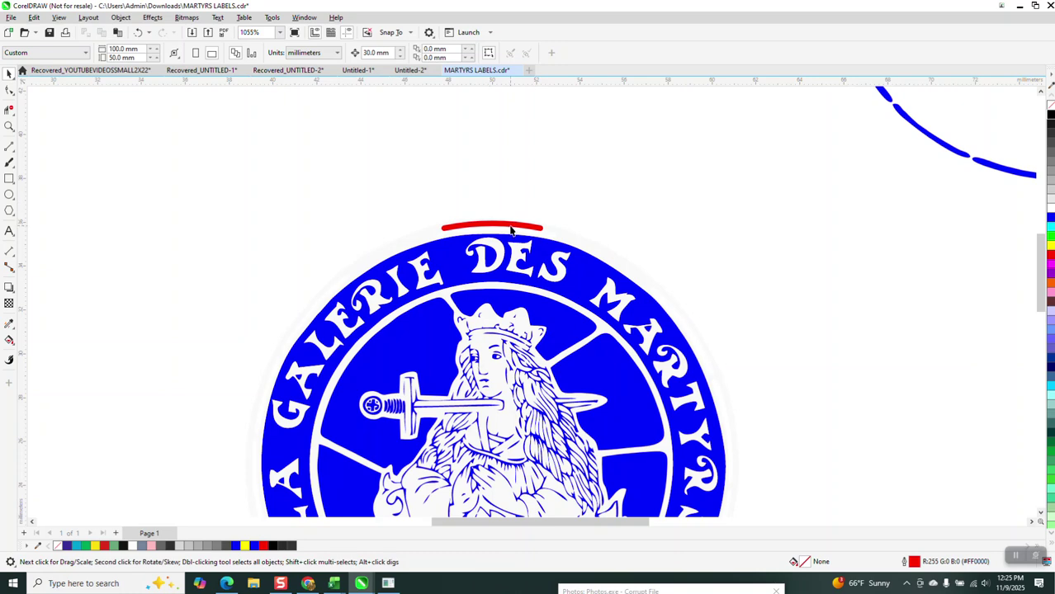
click(511, 231)
right_click(1047, 218)
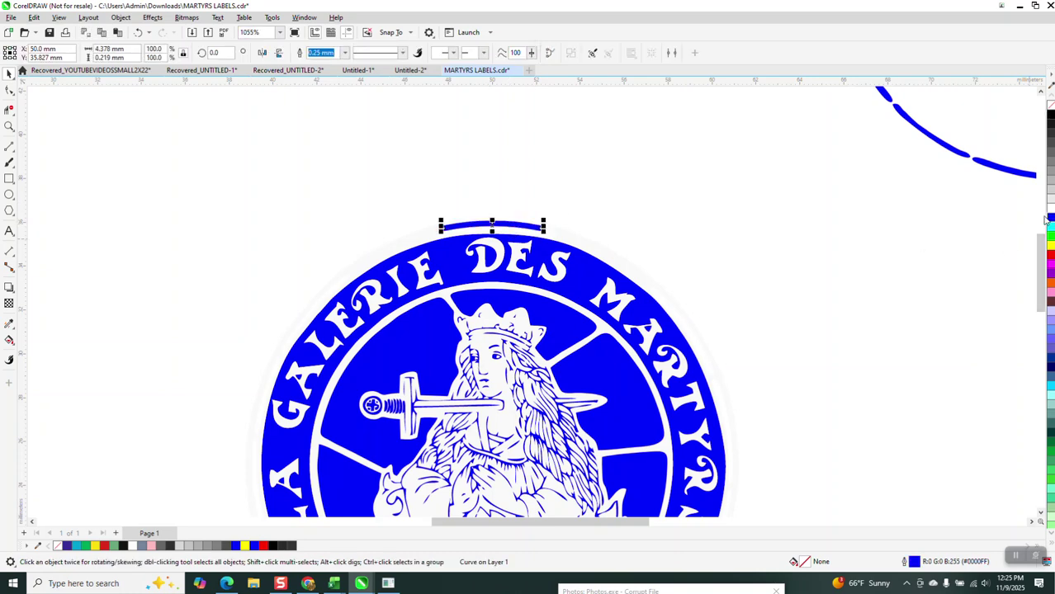
click(689, 163)
- Rotate a copy of the short blue arc around the emblem's centre by one fourteenth of a full turn
scroll(504, 141, down, 2)
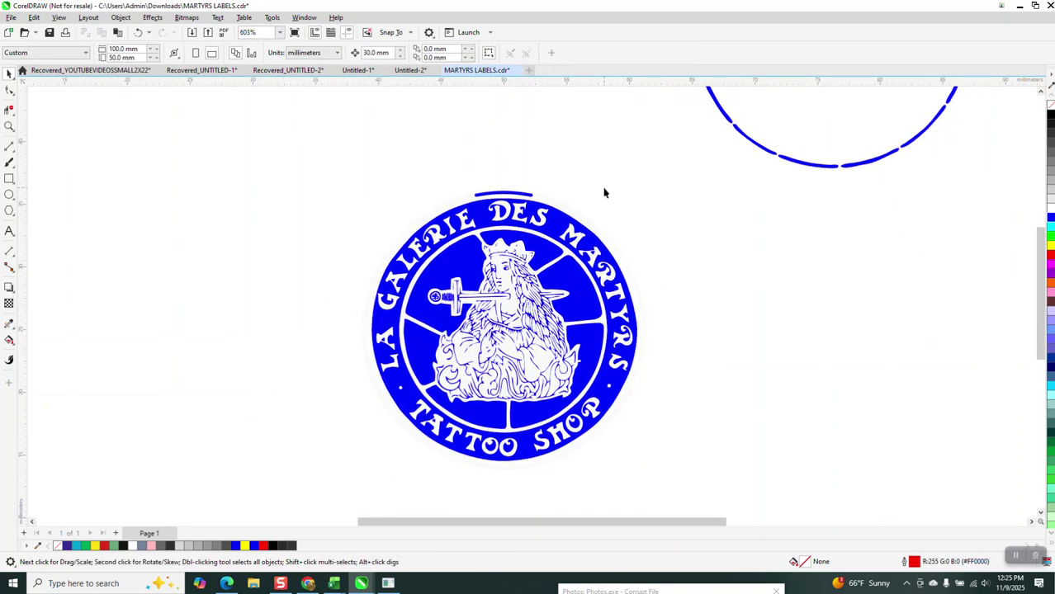
click(510, 195)
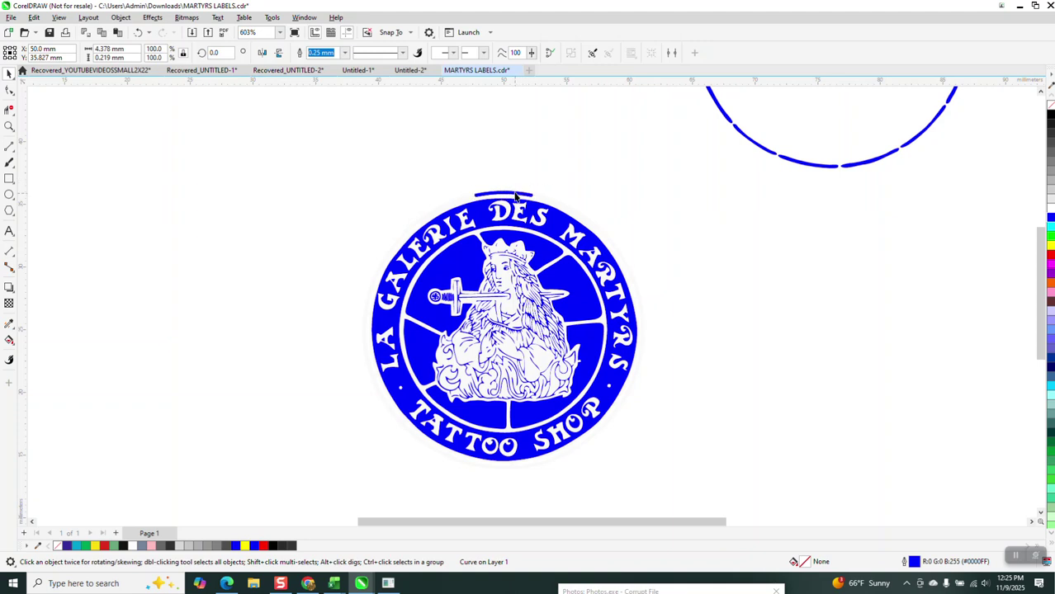
click(516, 194)
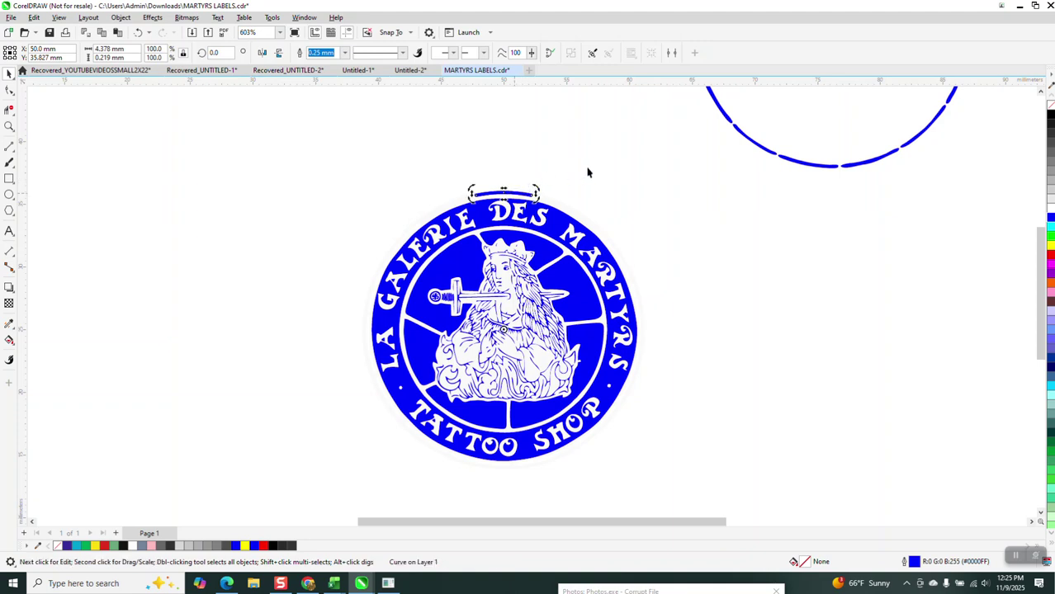
click(226, 52)
text(2)
key(Return)
- Repeat the rotated arc copy around the emblem until 14 evenly spaced dashes complete the outer ring
key(ctrl+r)
key(ctrl+r)
key(ctrl+r)
key(ctrl+r)
key(ctrl+r)
key(ctrl+r)
key(ctrl+r)
key(ctrl+r)
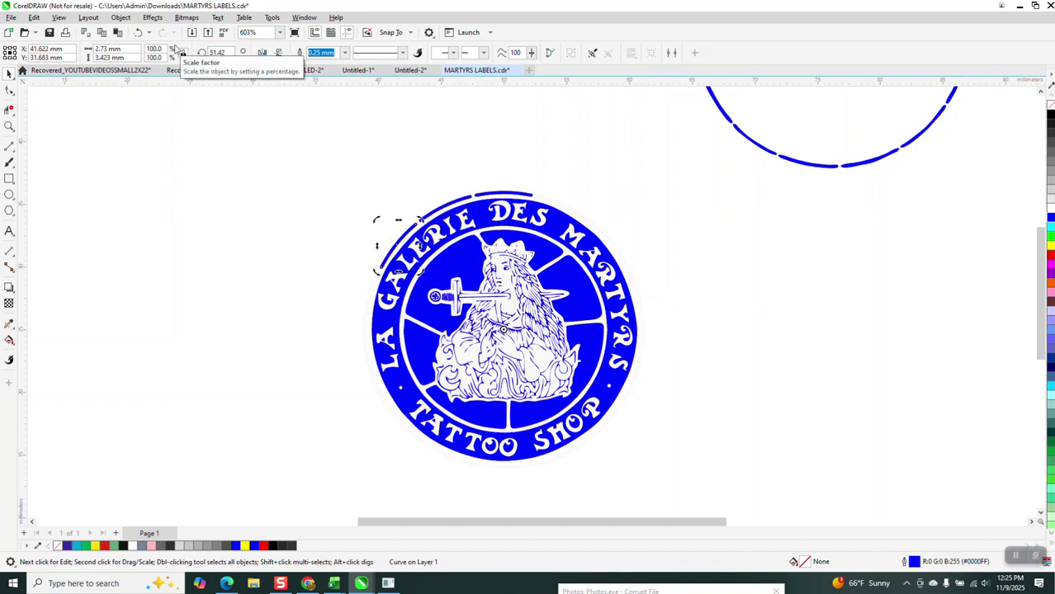
key(ctrl+r)
key(ctrl+r)
key(ctrl+r)
key(ctrl+r)
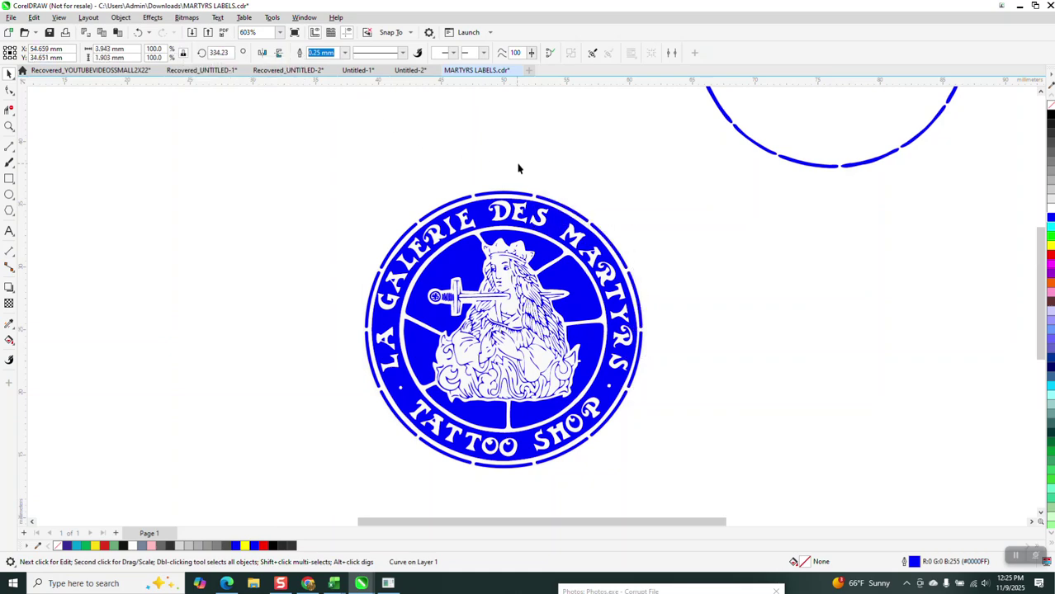
- Compare the dashes of the rebuilt outer ring with those of the old traced ring up close
click(667, 196)
click(9, 126)
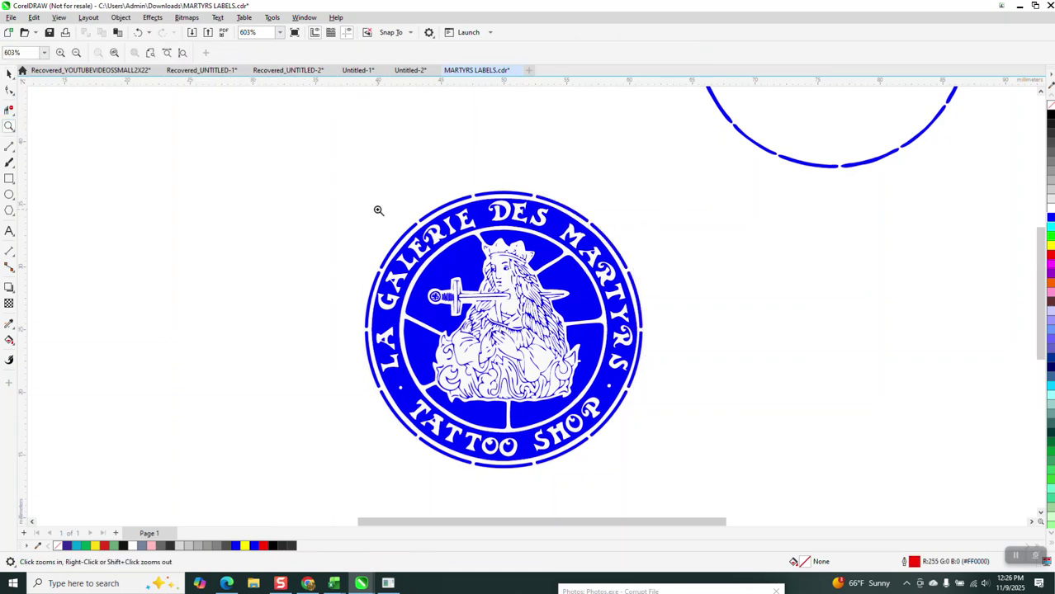
drag(467, 182, 618, 247)
scroll(518, 167, down, 3)
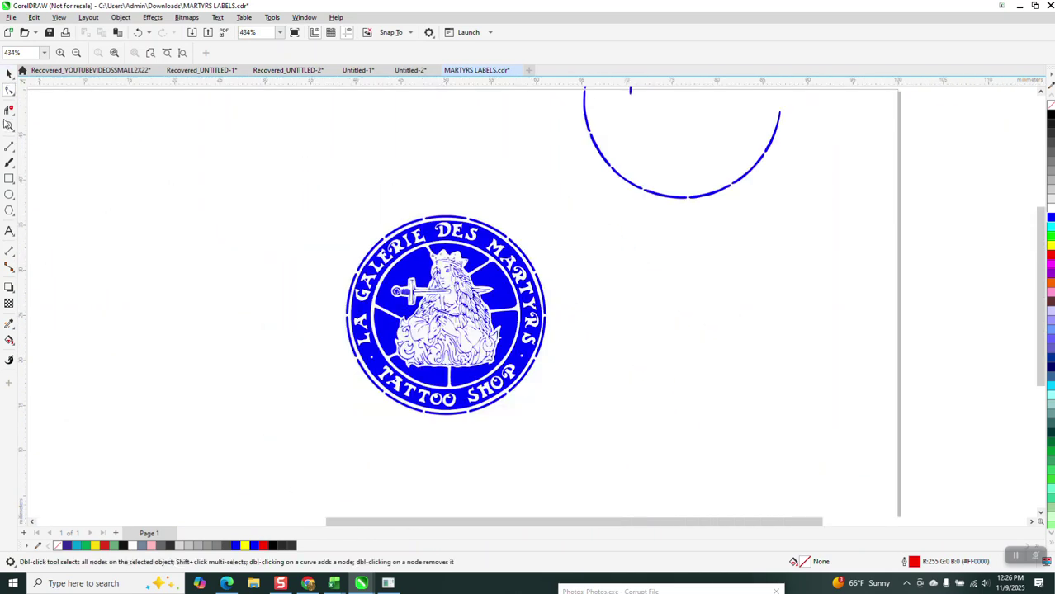
scroll(337, 252, down, 2)
drag(483, 176, 581, 240)
click(9, 73)
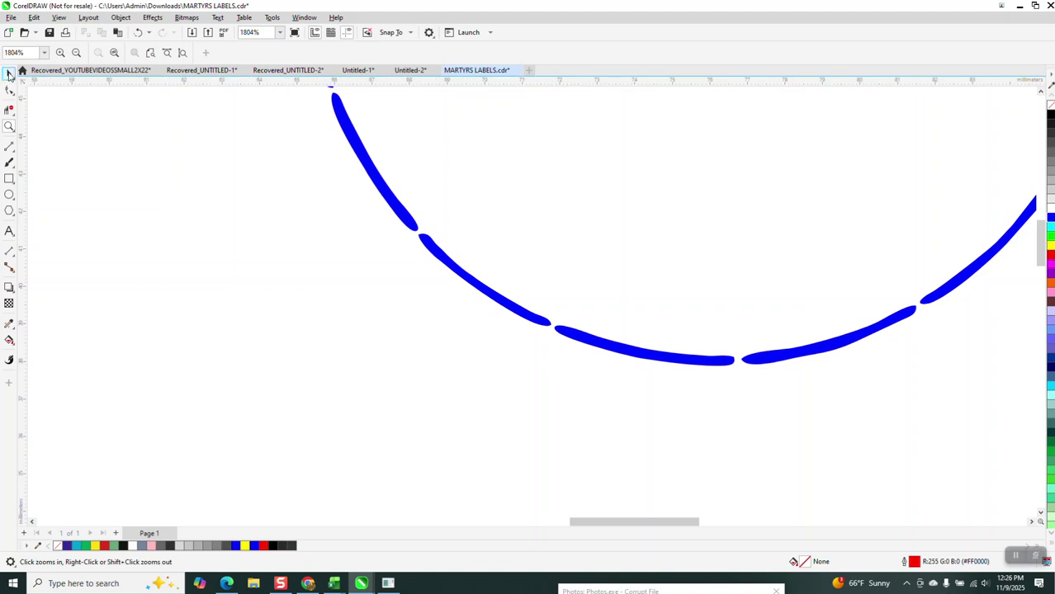
- Move a few traced dashes out of the old ring into the open space beside the emblem
scroll(521, 229, down, 3)
drag(499, 282, 469, 347)
scroll(380, 405, down, 2)
drag(414, 143, 423, 389)
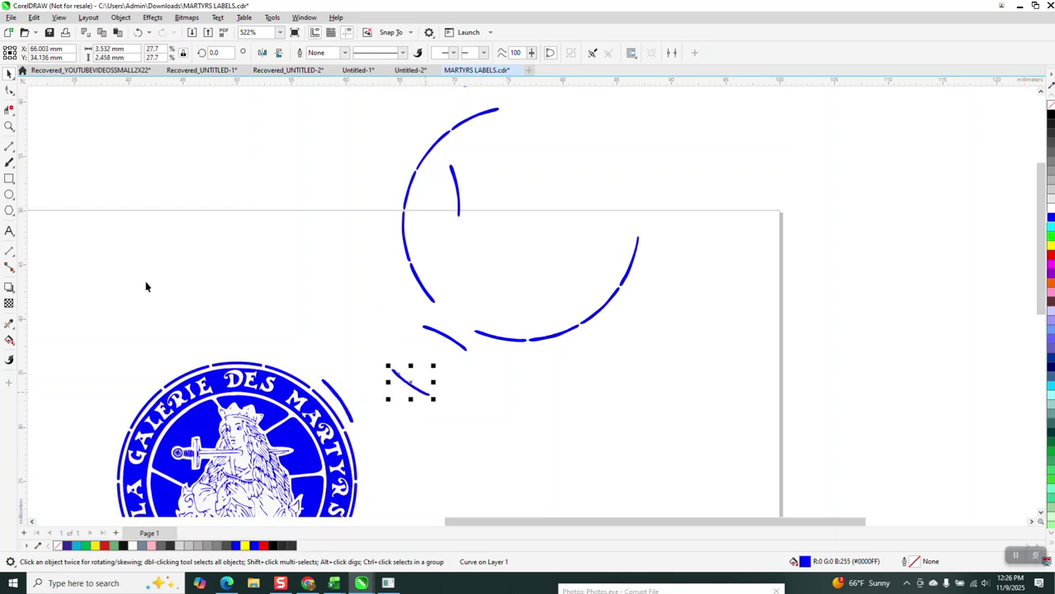
- Move the old traced dash nearest the emblem about 2 mm farther away from the rebuilt ring
click(9, 126)
drag(271, 369, 389, 470)
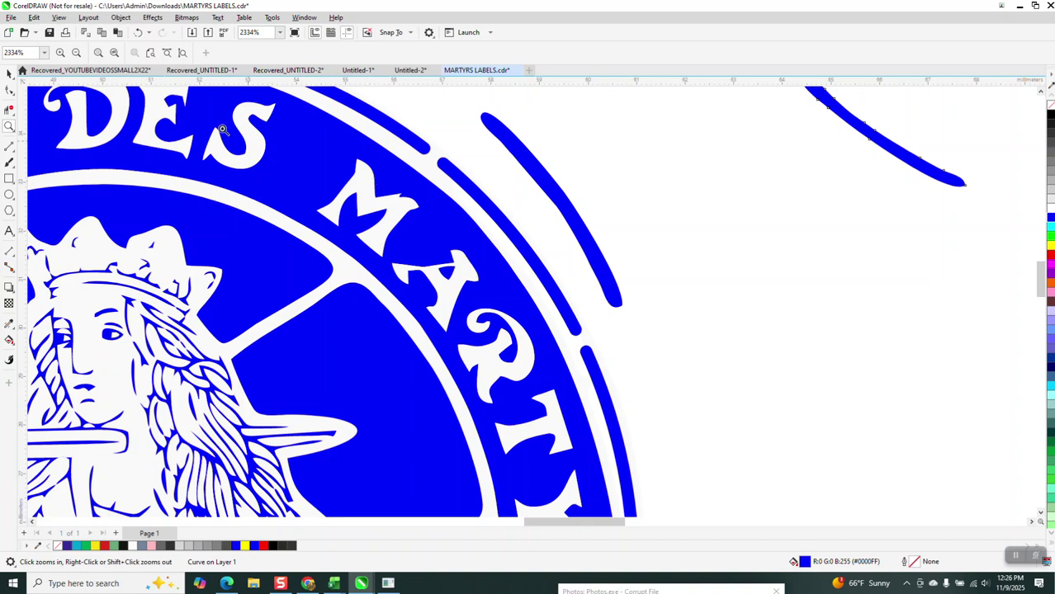
click(10, 73)
click(562, 205)
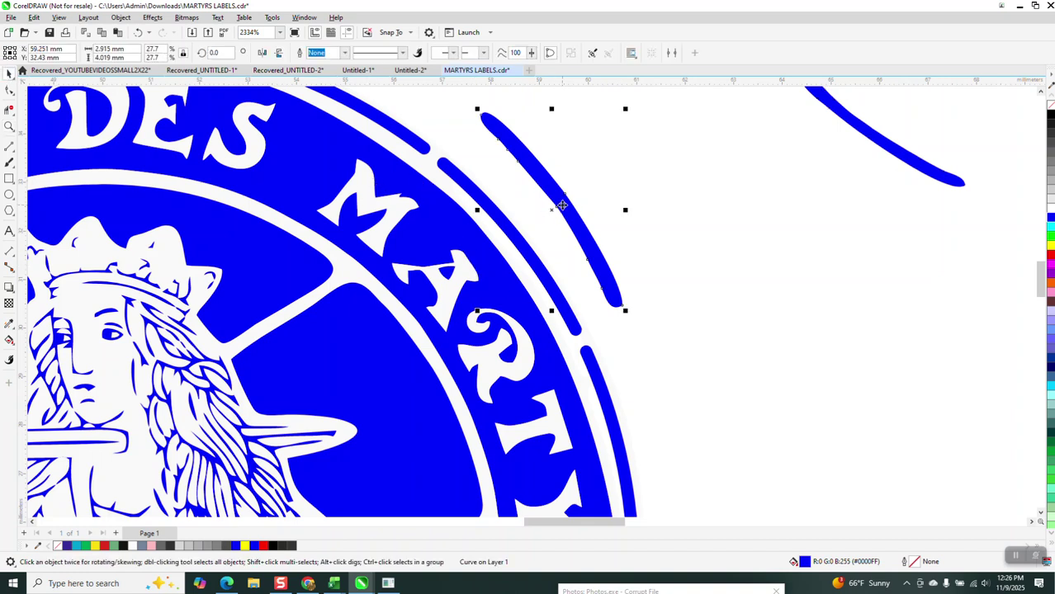
drag(562, 204, 660, 198)
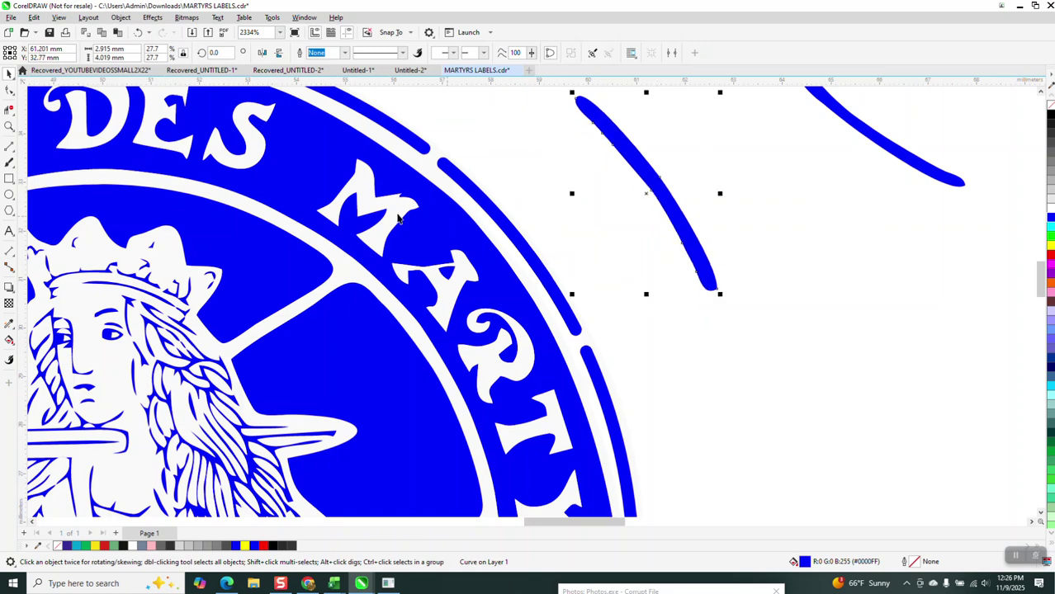
- Examine the outline of the letter M in MARTYRS up close and check the whole emblem with its rebuilt ring
scroll(400, 211, down, 3)
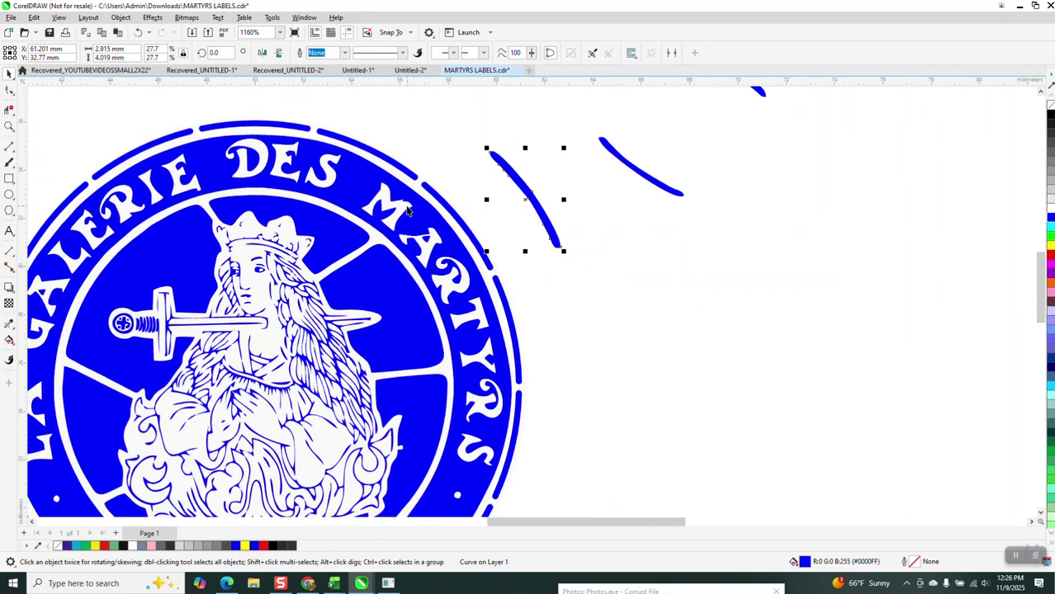
click(9, 127)
drag(395, 199, 425, 229)
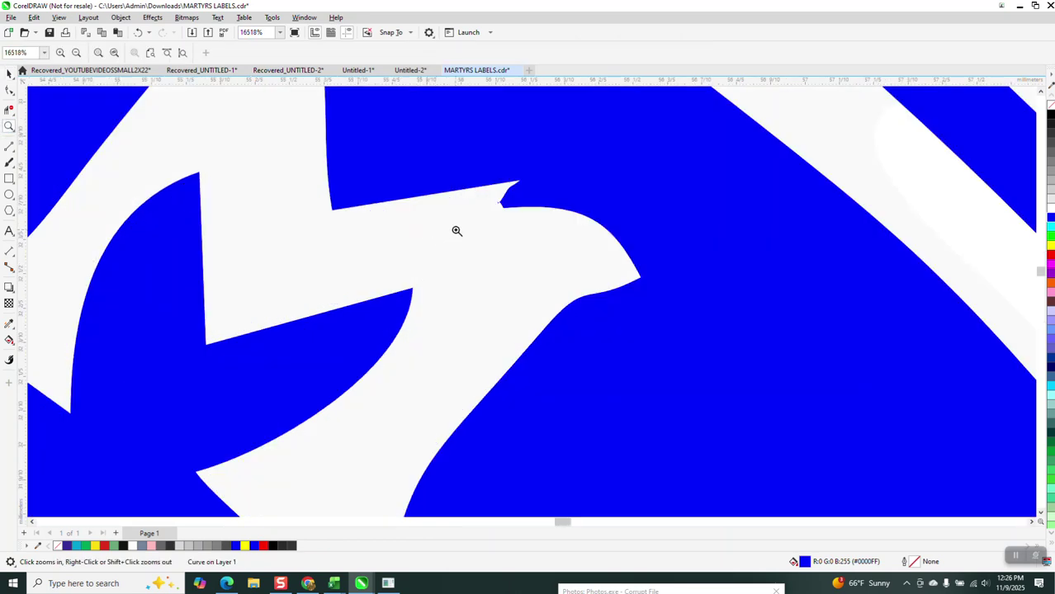
scroll(457, 231, down, 2)
click(10, 89)
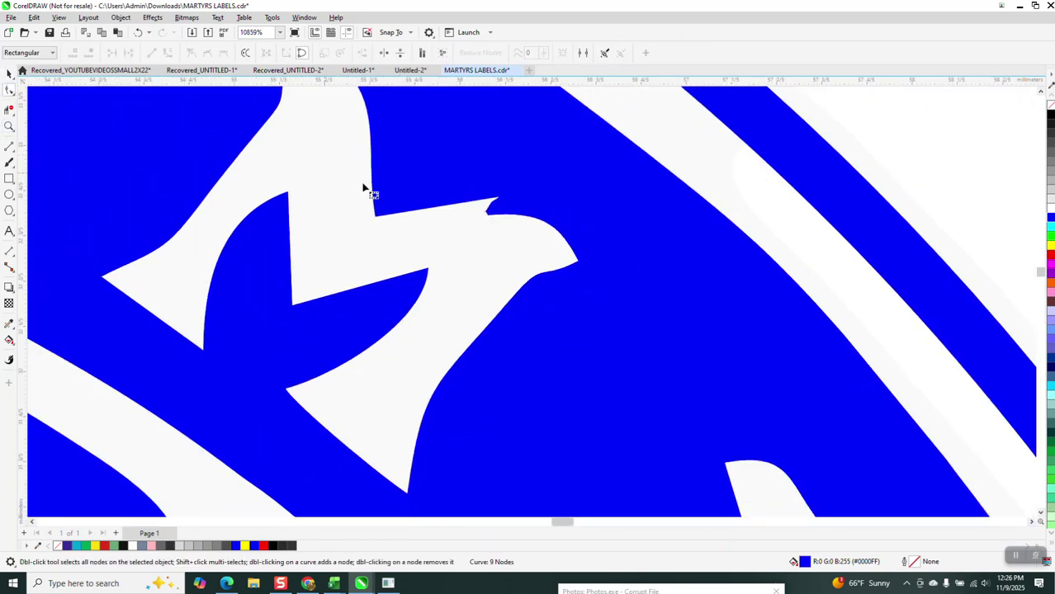
click(489, 216)
scroll(491, 222, down, 6)
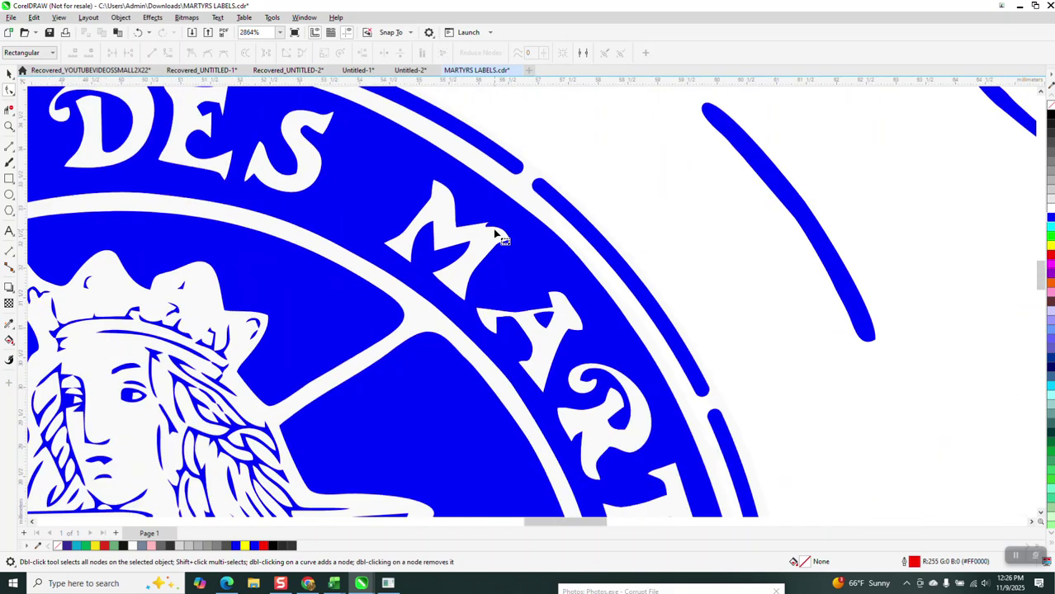
scroll(500, 235, down, 2)
scroll(470, 260, down, 3)
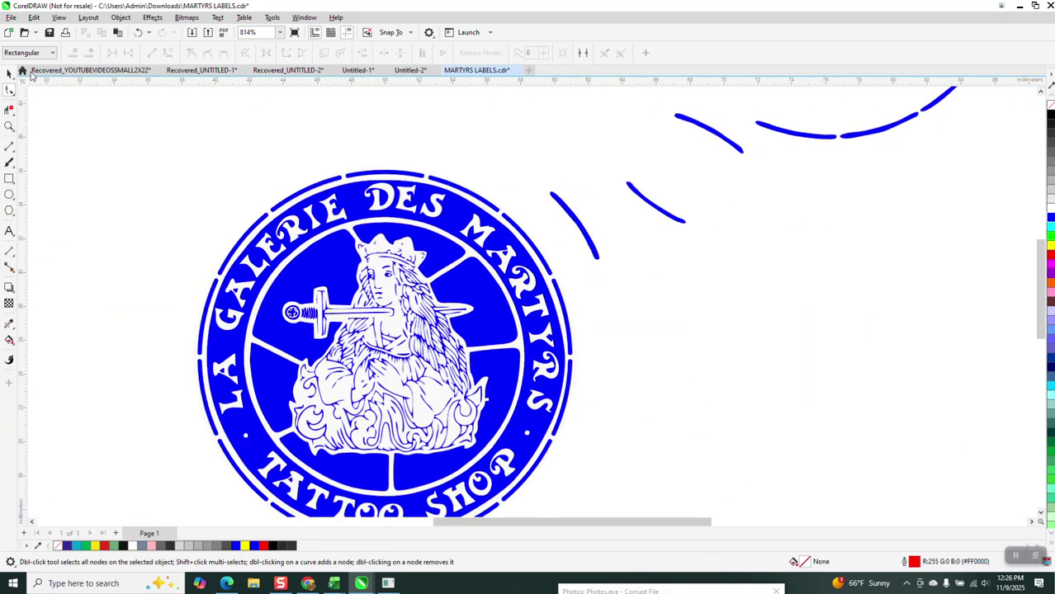
click(9, 72)
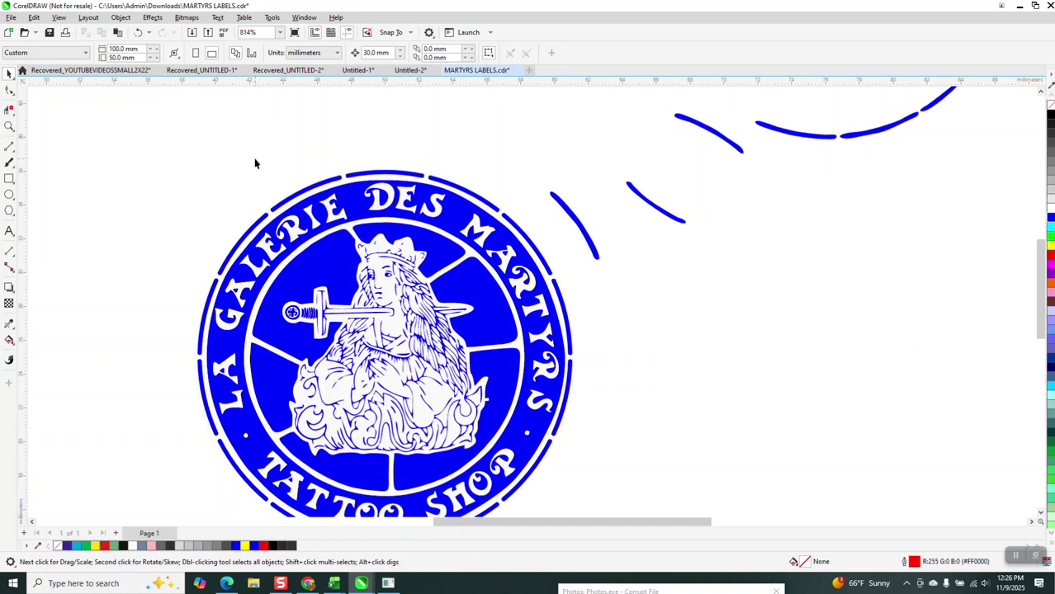
scroll(252, 160, down, 1)
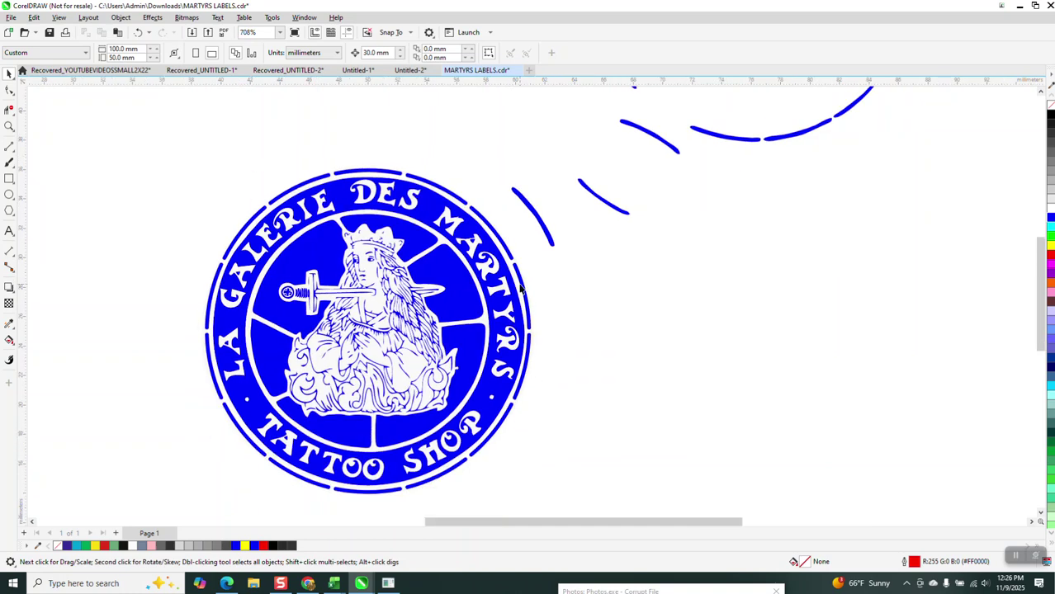
scroll(511, 215, down, 1)
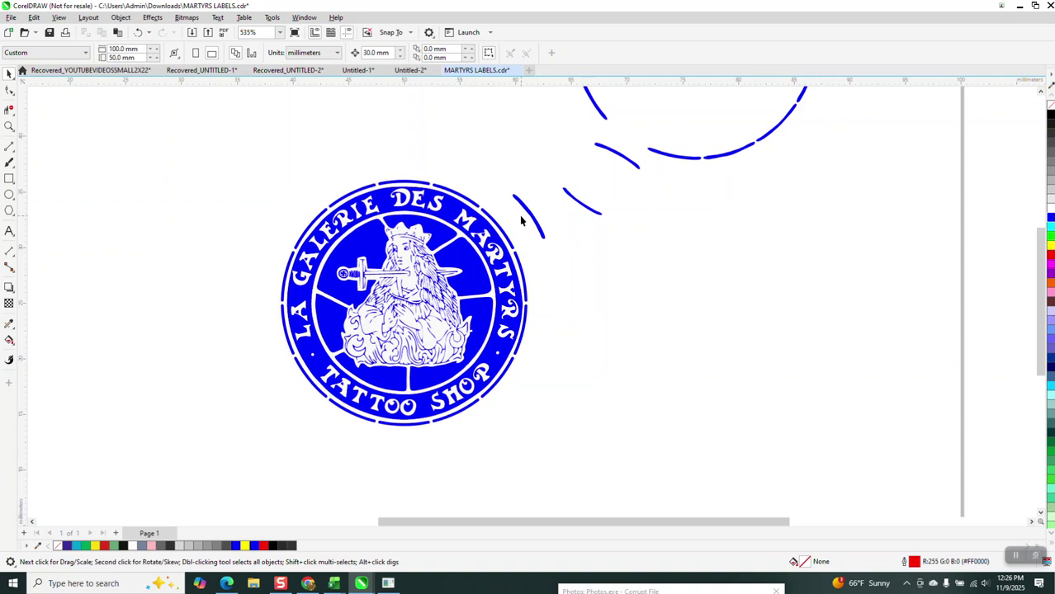